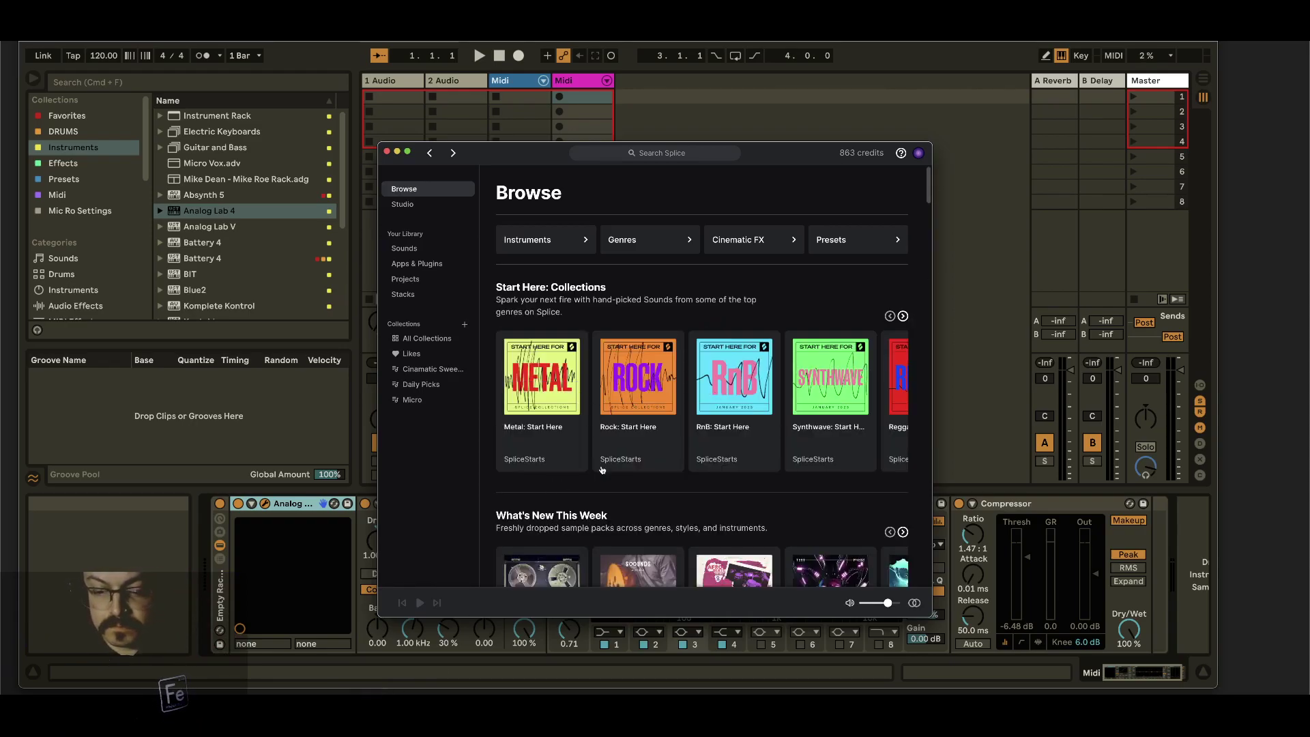
- Open the Andalusian Oud Vol. 2 sample pack and preview its first oud riff
{"action": "scroll", "coordinate": [602, 469], "scroll_direction": "down", "scroll_amount": 5}
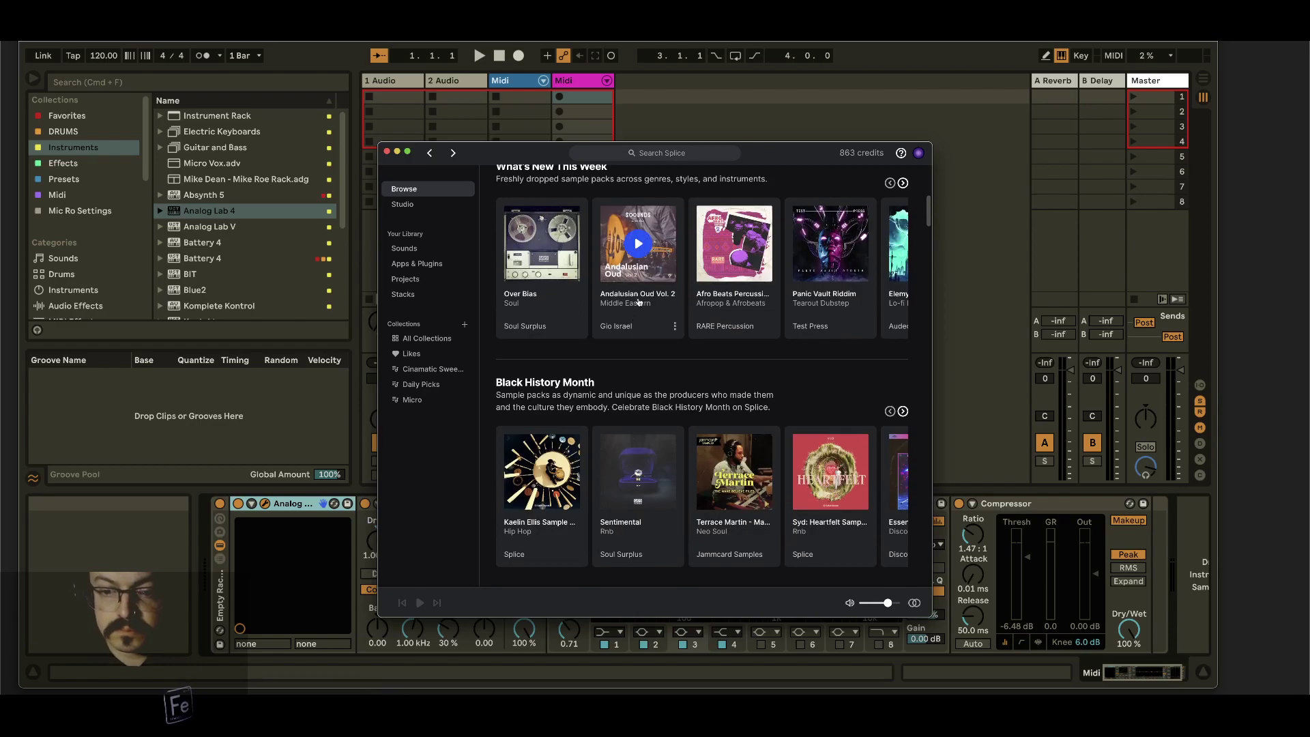
{"action": "left_click", "coordinate": [639, 295]}
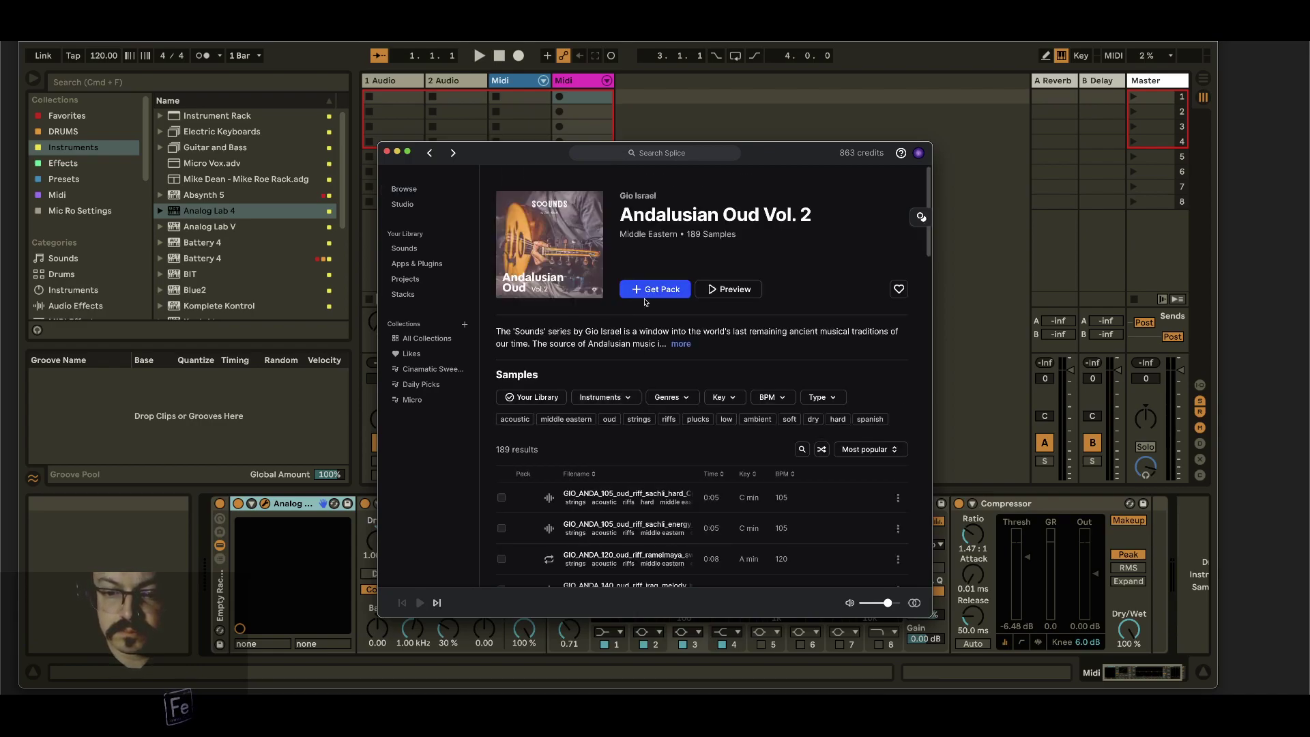
{"action": "scroll", "coordinate": [552, 328], "scroll_direction": "down", "scroll_amount": 5}
{"action": "left_click", "coordinate": [550, 327]}
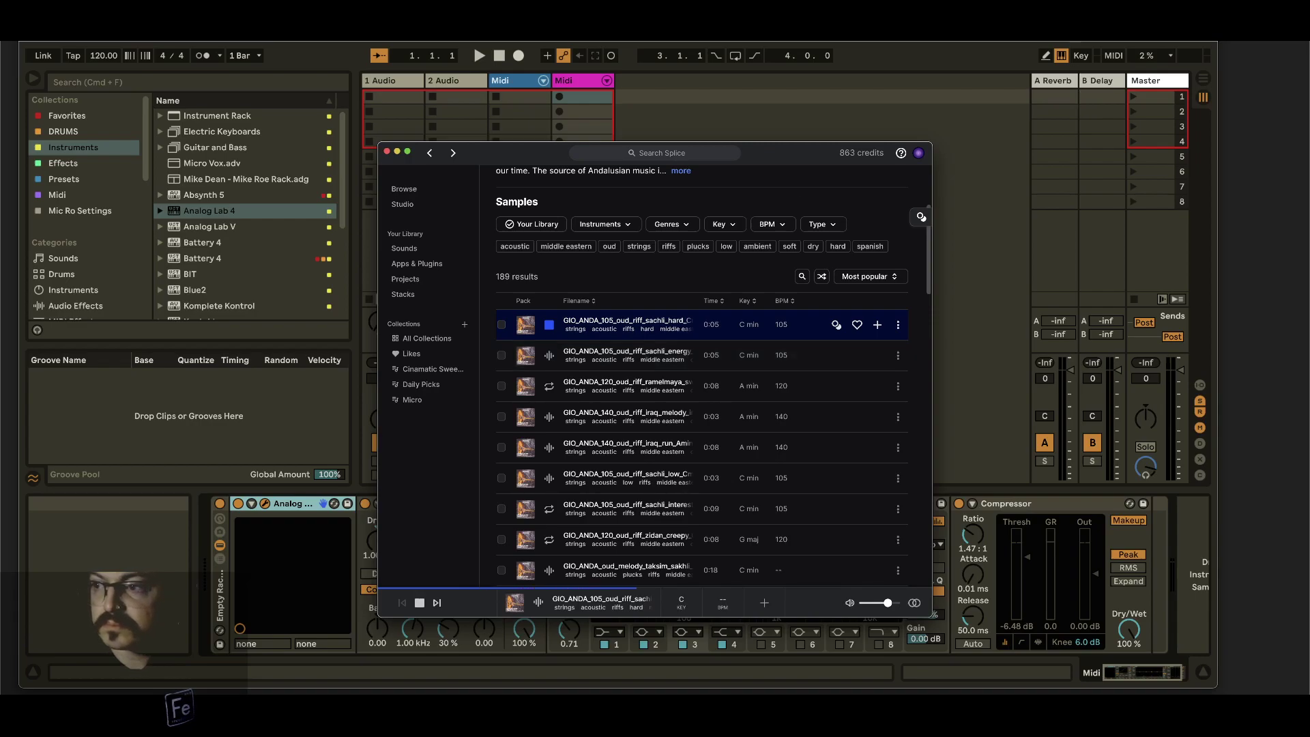
- Check the system sound output devices and the OBS audio levels, and close the Analog Lab window in Ableton Live
{"action": "left_click", "coordinate": [1123, 17]}
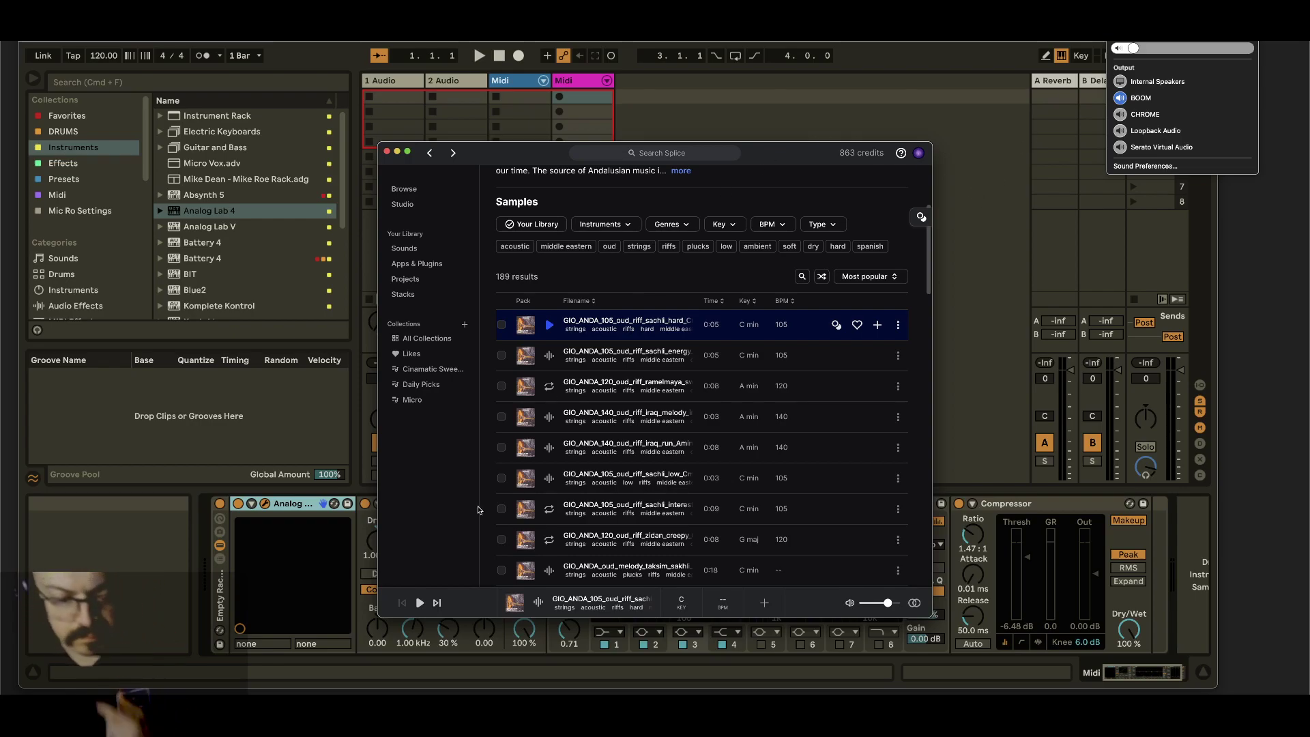
{"action": "key", "text": "super+Tab"}
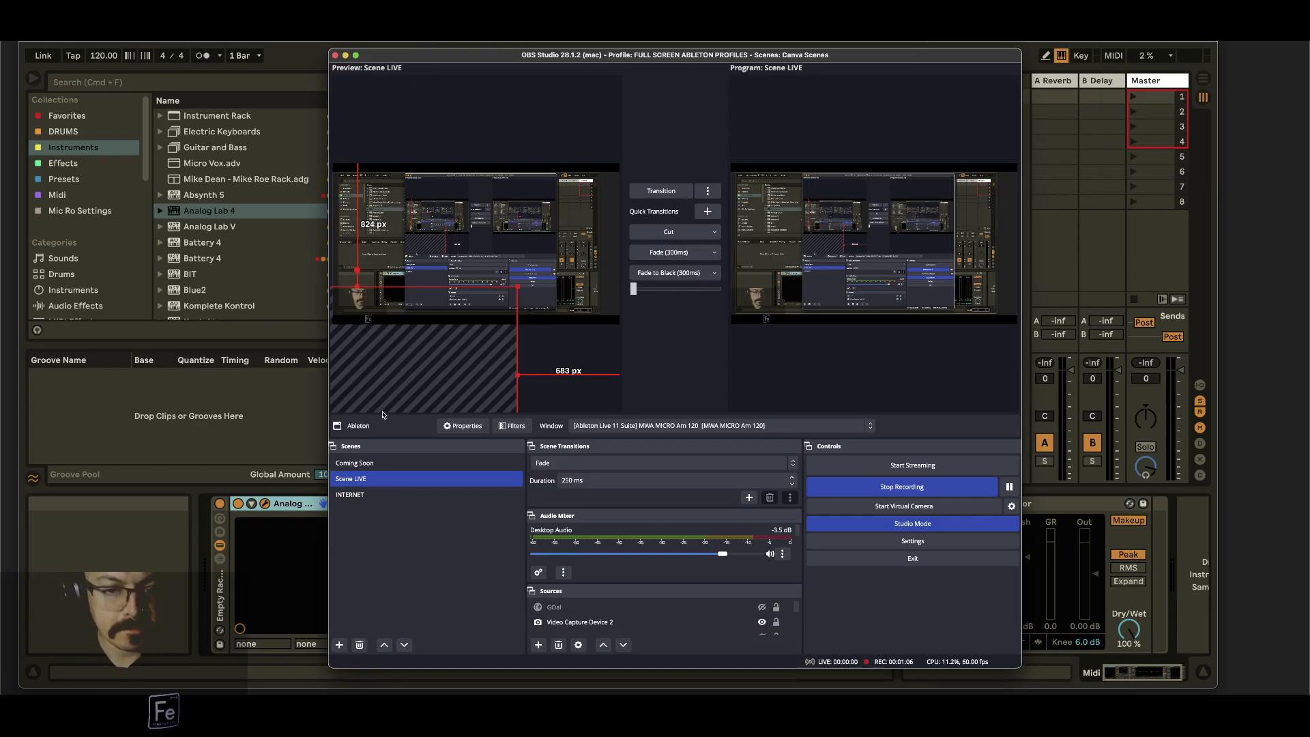
{"action": "left_click", "coordinate": [260, 239]}
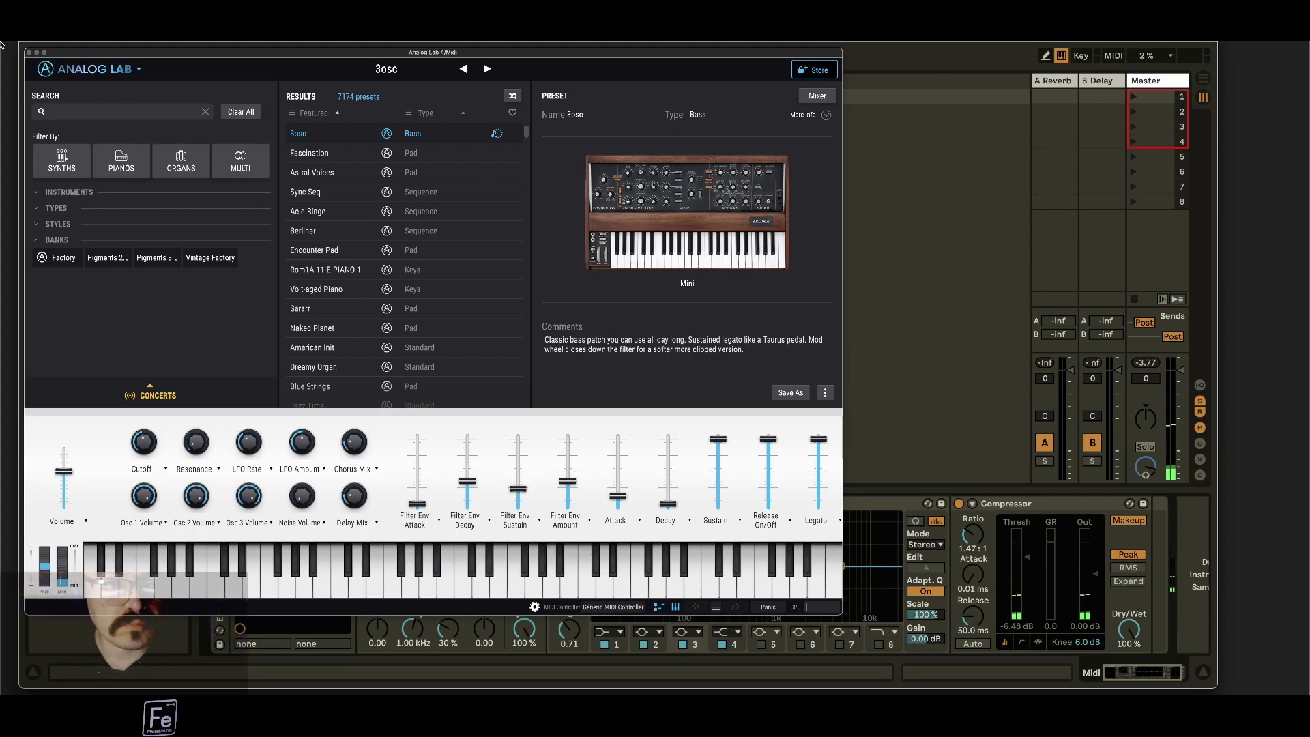
{"action": "left_click", "coordinate": [29, 53]}
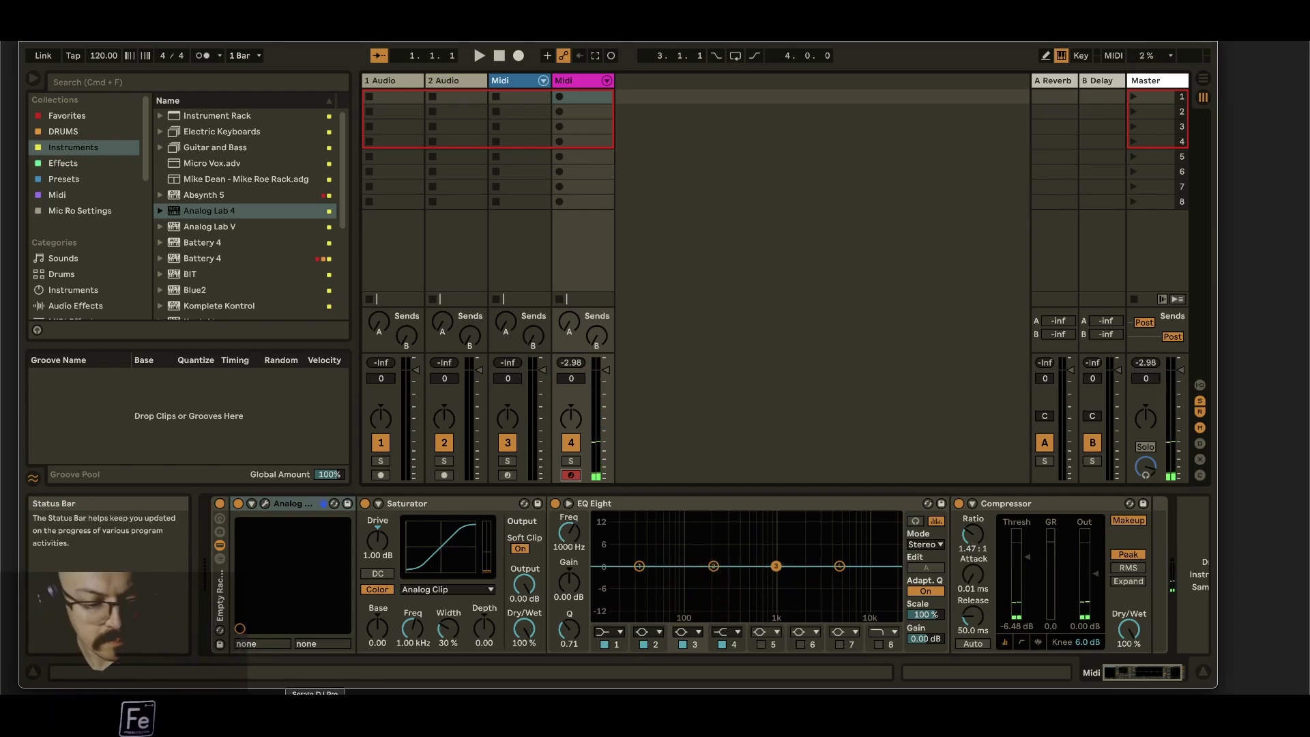
- Switch to Splice, preview the first three oud riffs and add the 120 BPM GIO_ANDA_120_oud_riff_ramelmaya loop to the library
{"action": "left_click", "coordinate": [285, 713]}
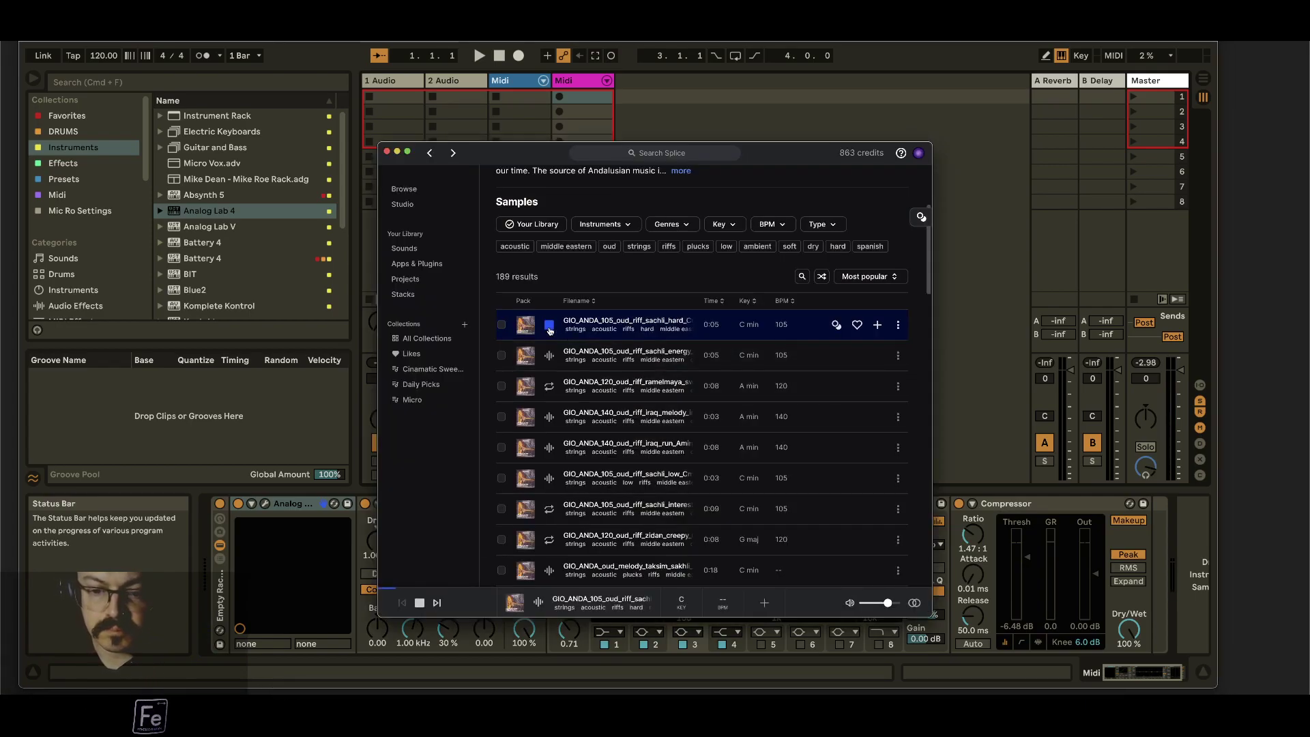
{"action": "left_click", "coordinate": [548, 355]}
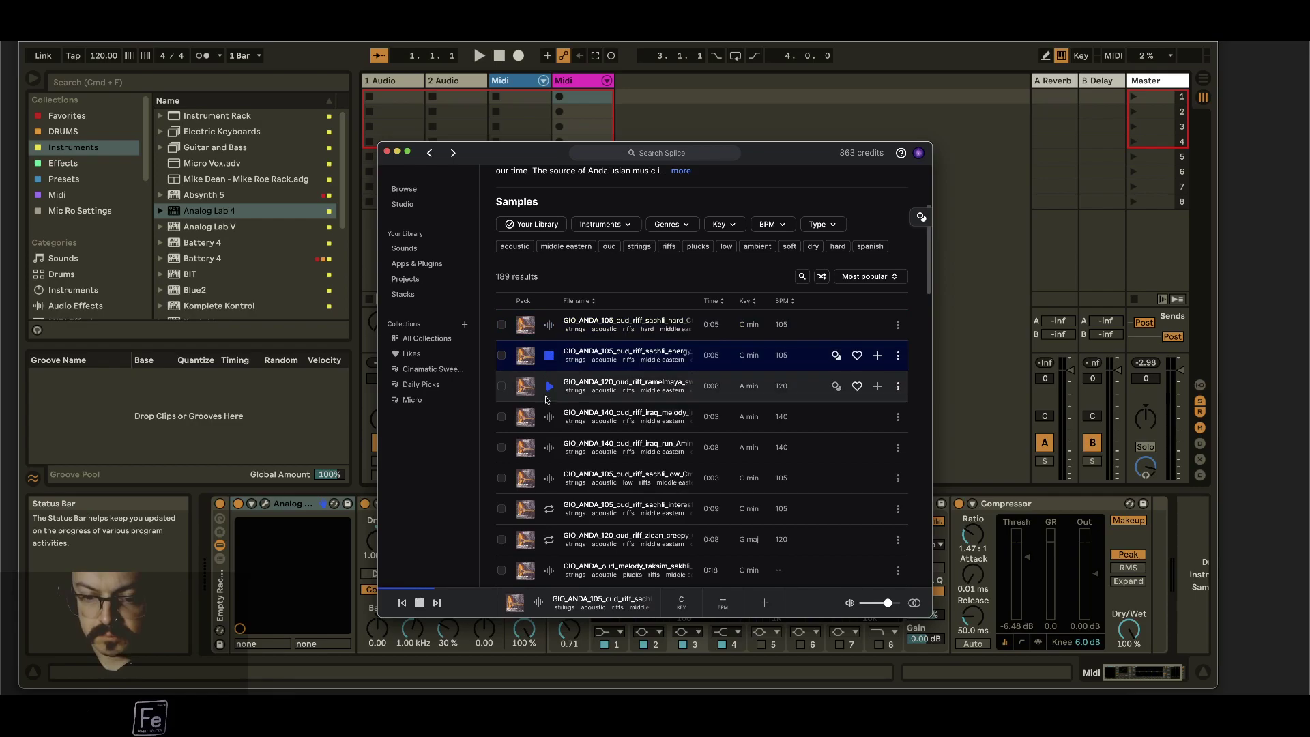
{"action": "left_click", "coordinate": [549, 386]}
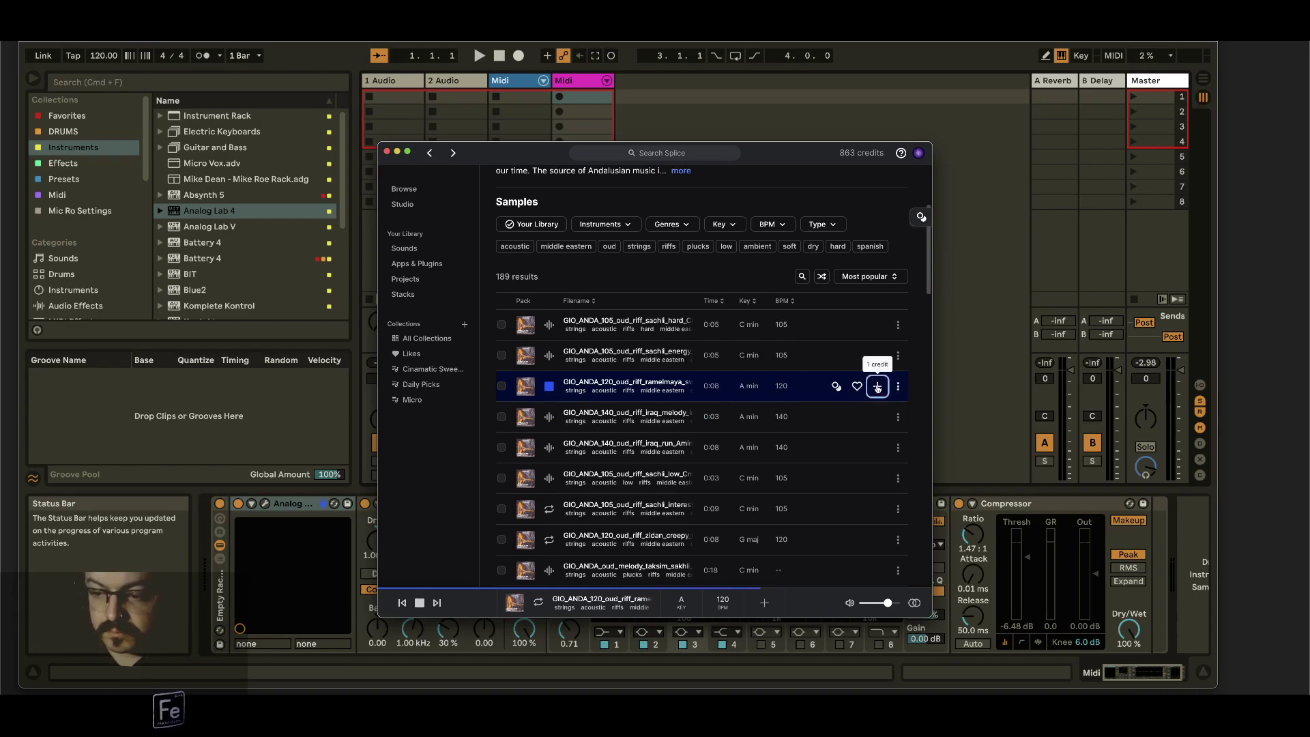
- Place the GIO_ANDA_120_oud_riff sample in the first clip slot of audio track 2 in Ableton Live and launch it
{"action": "left_click_drag", "start_coordinate": [592, 171], "coordinate": [947, 179]}
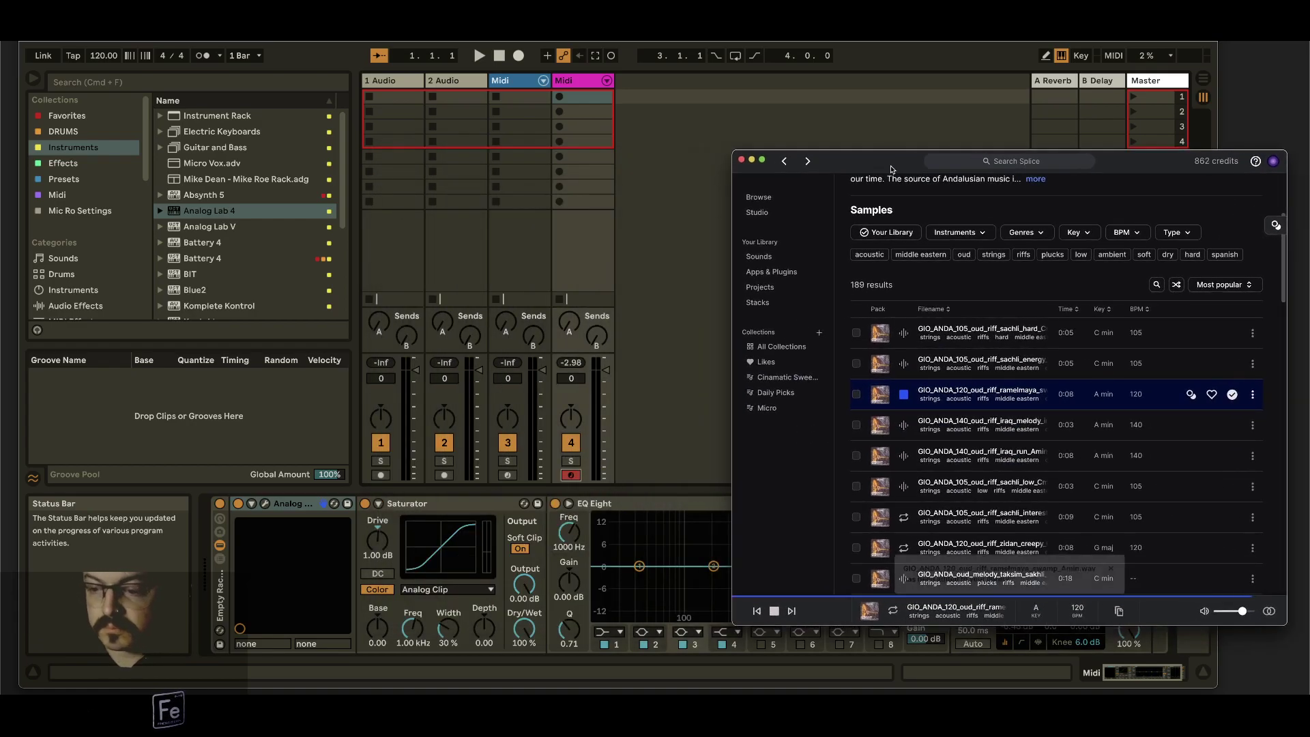
{"action": "left_click_drag", "start_coordinate": [879, 399], "coordinate": [431, 99]}
{"action": "left_click", "coordinate": [431, 100]}
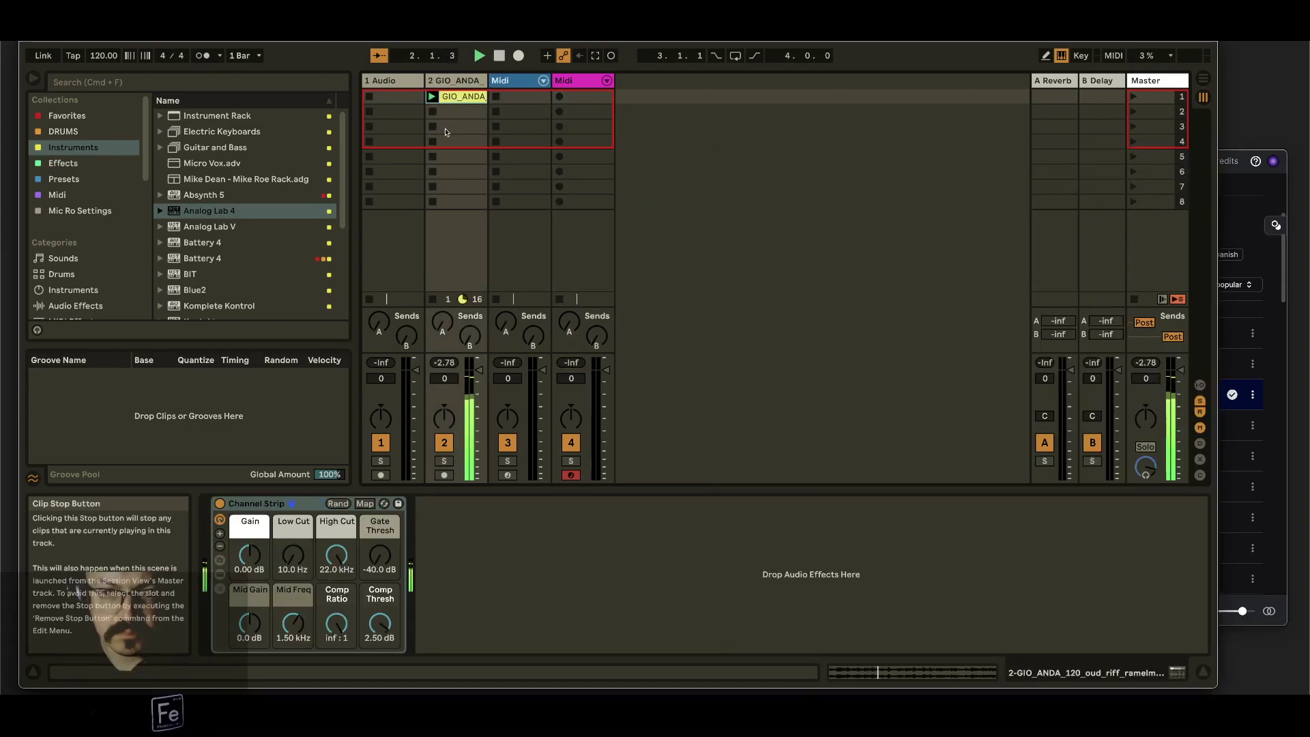
- Try transposing the oud clip down 2 semitones and return its pitch to 0
{"action": "left_click", "coordinate": [453, 97]}
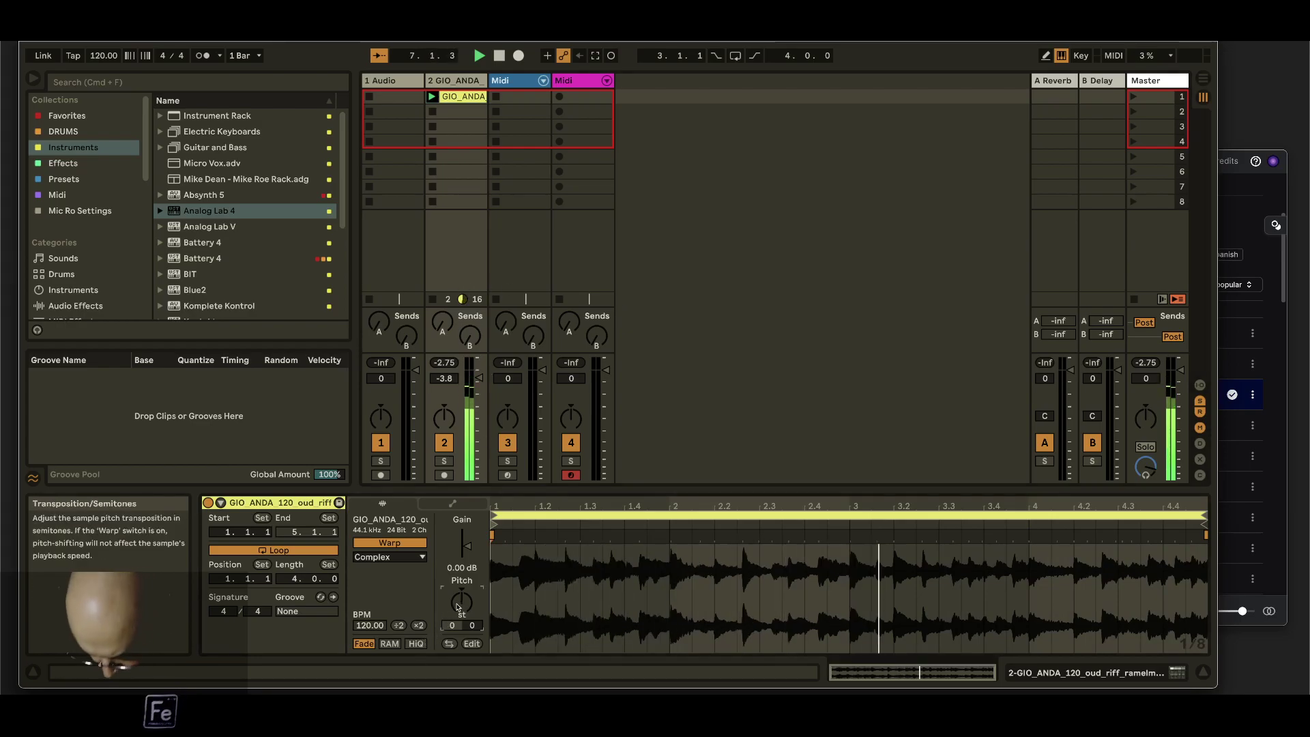
{"action": "scroll", "coordinate": [457, 603], "scroll_direction": "down", "scroll_amount": 2}
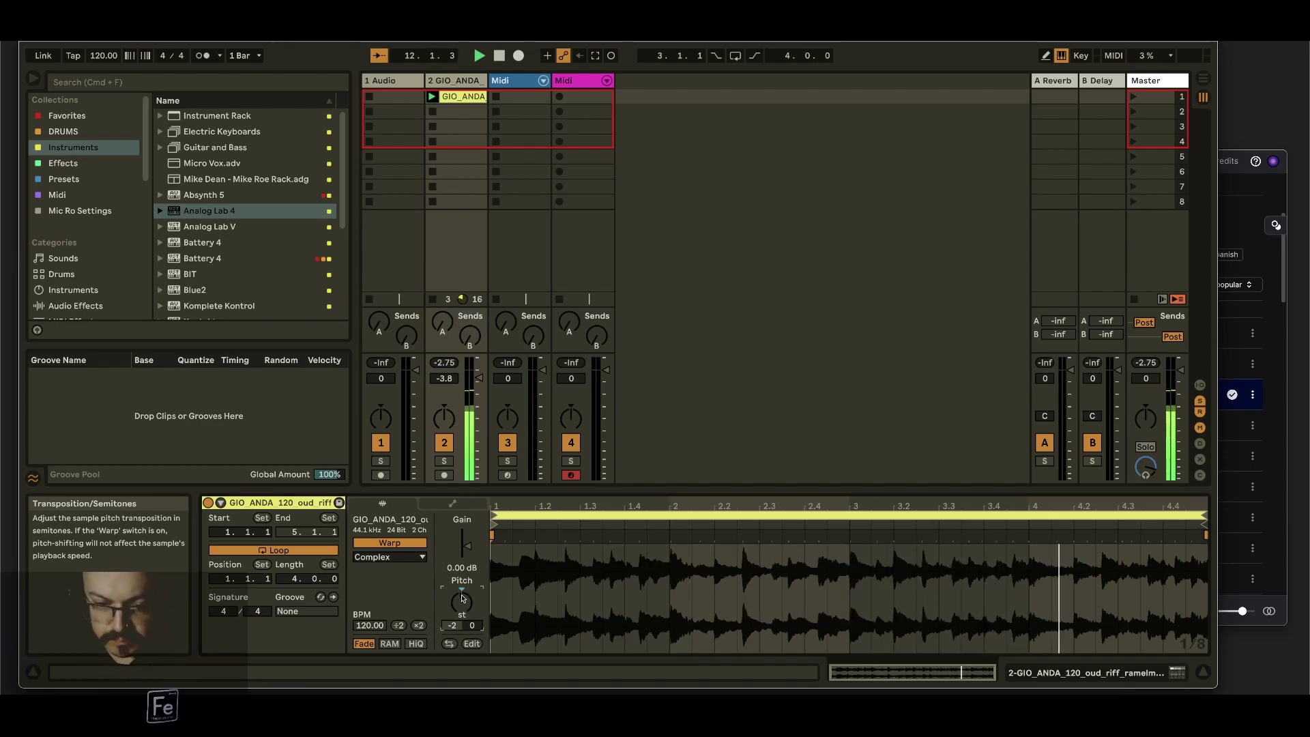
{"action": "left_click_drag", "start_coordinate": [460, 603], "coordinate": [460, 593]}
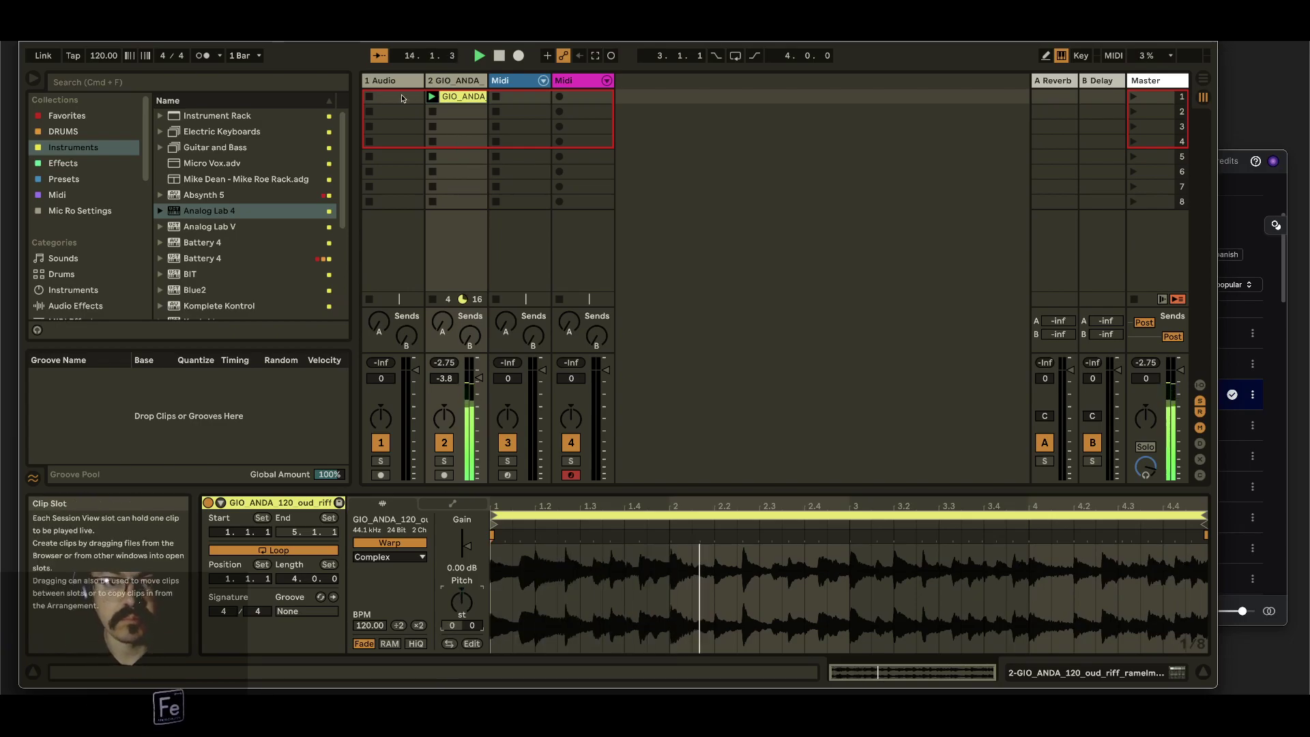
- Switch to Splice and filter the library's Sounds by drums, loops and the rock genre
{"action": "key", "text": "super+Tab"}
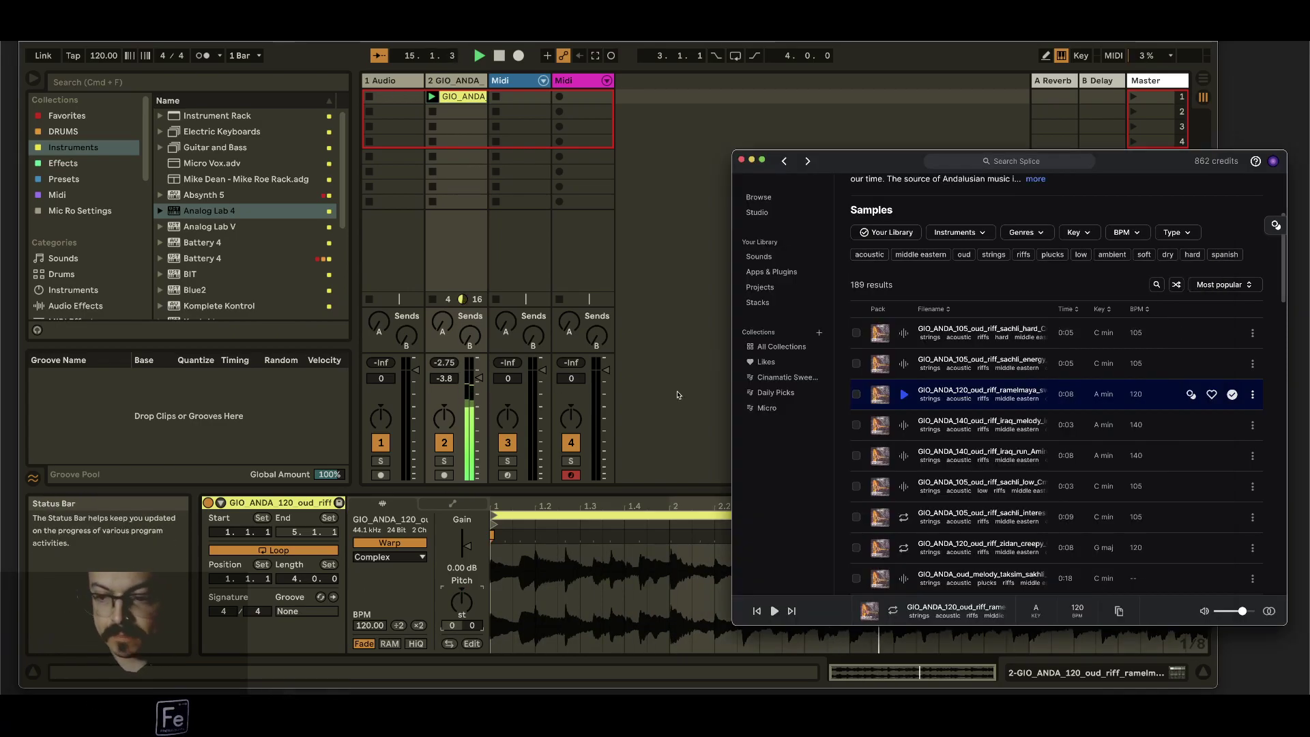
{"action": "left_click", "coordinate": [767, 260]}
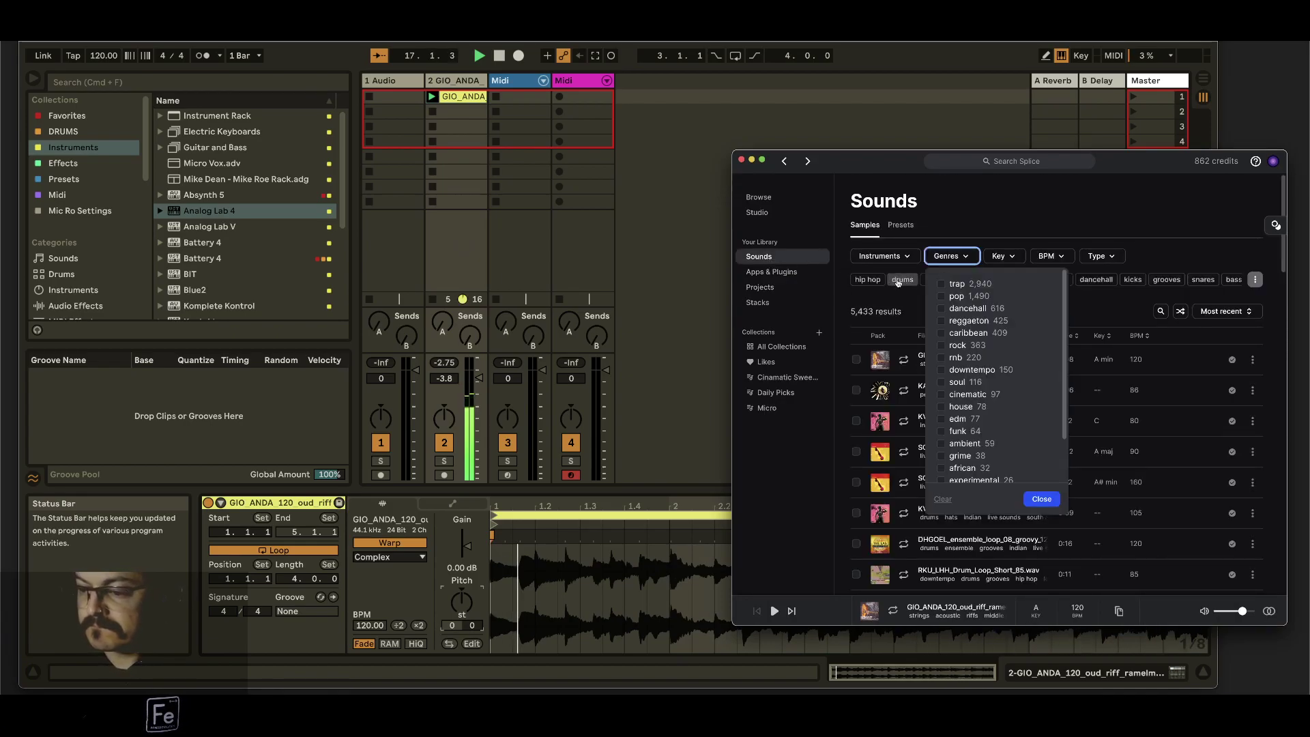
{"action": "left_click", "coordinate": [902, 279]}
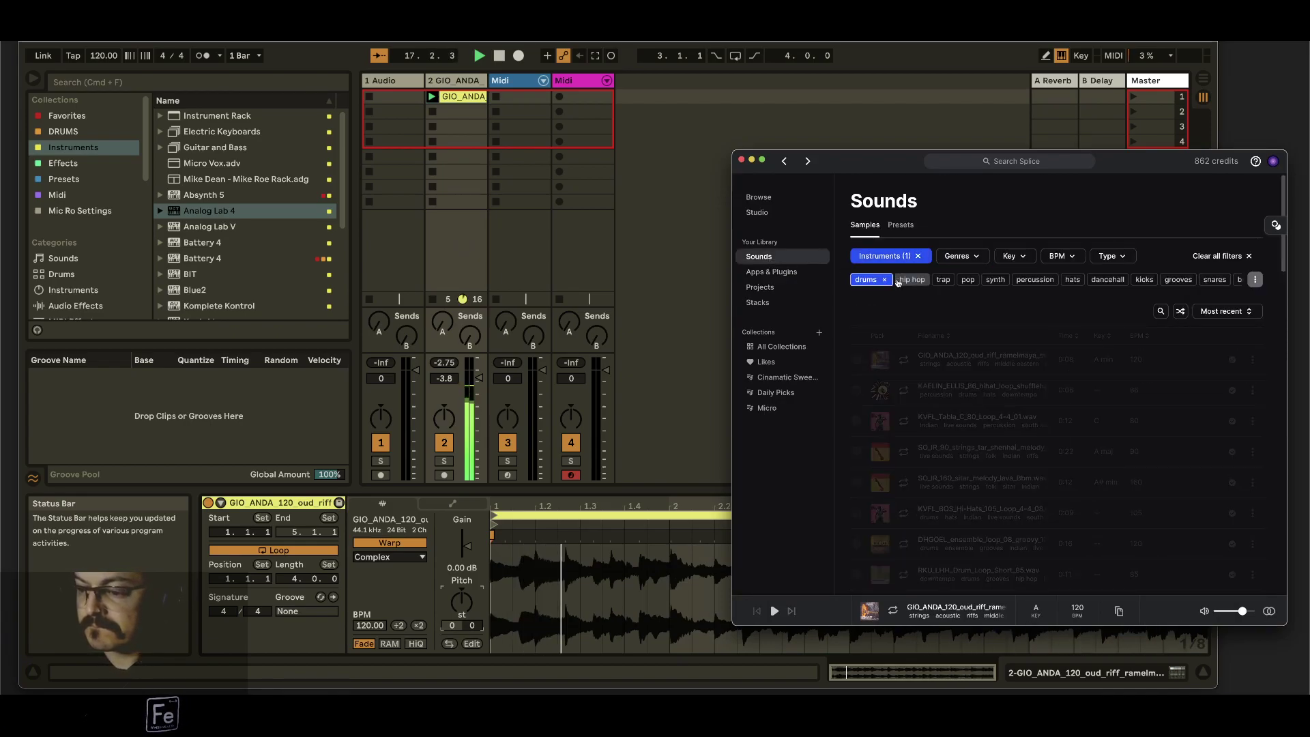
{"action": "left_click", "coordinate": [1111, 256]}
{"action": "left_click", "coordinate": [1117, 292]}
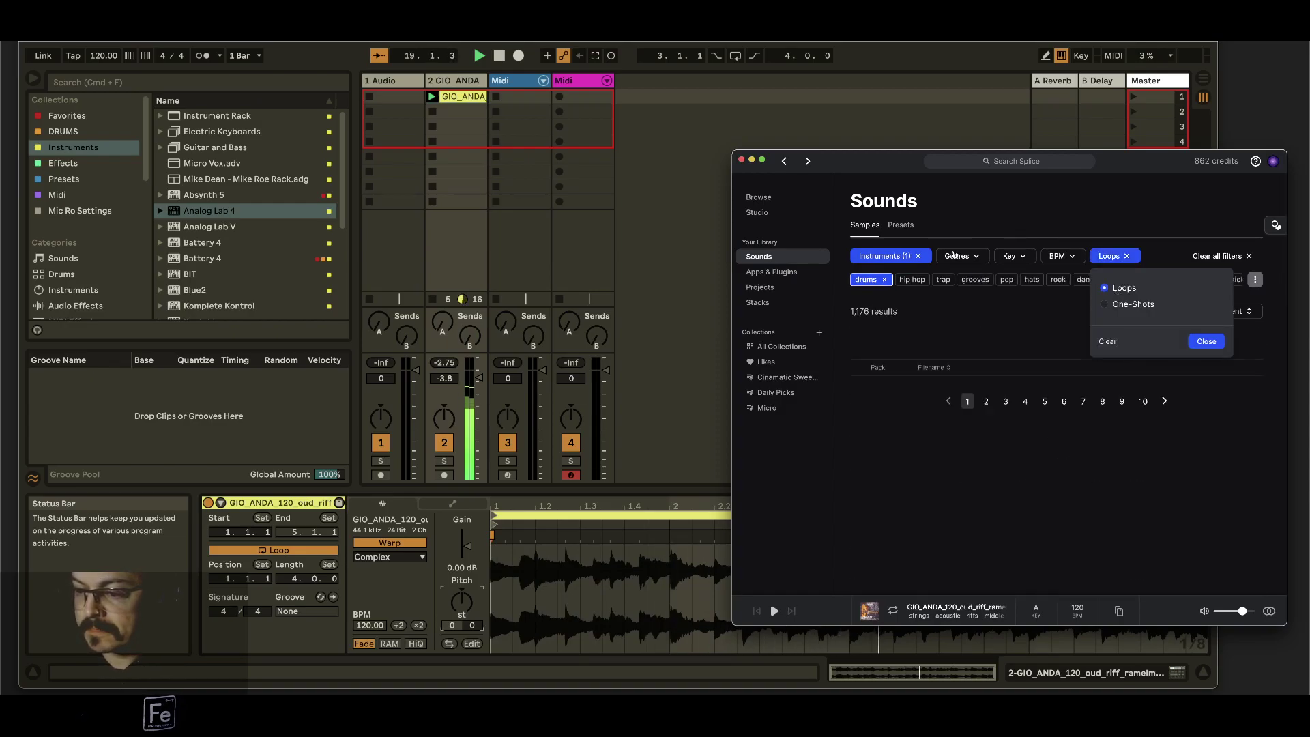
{"action": "left_click", "coordinate": [1024, 317]}
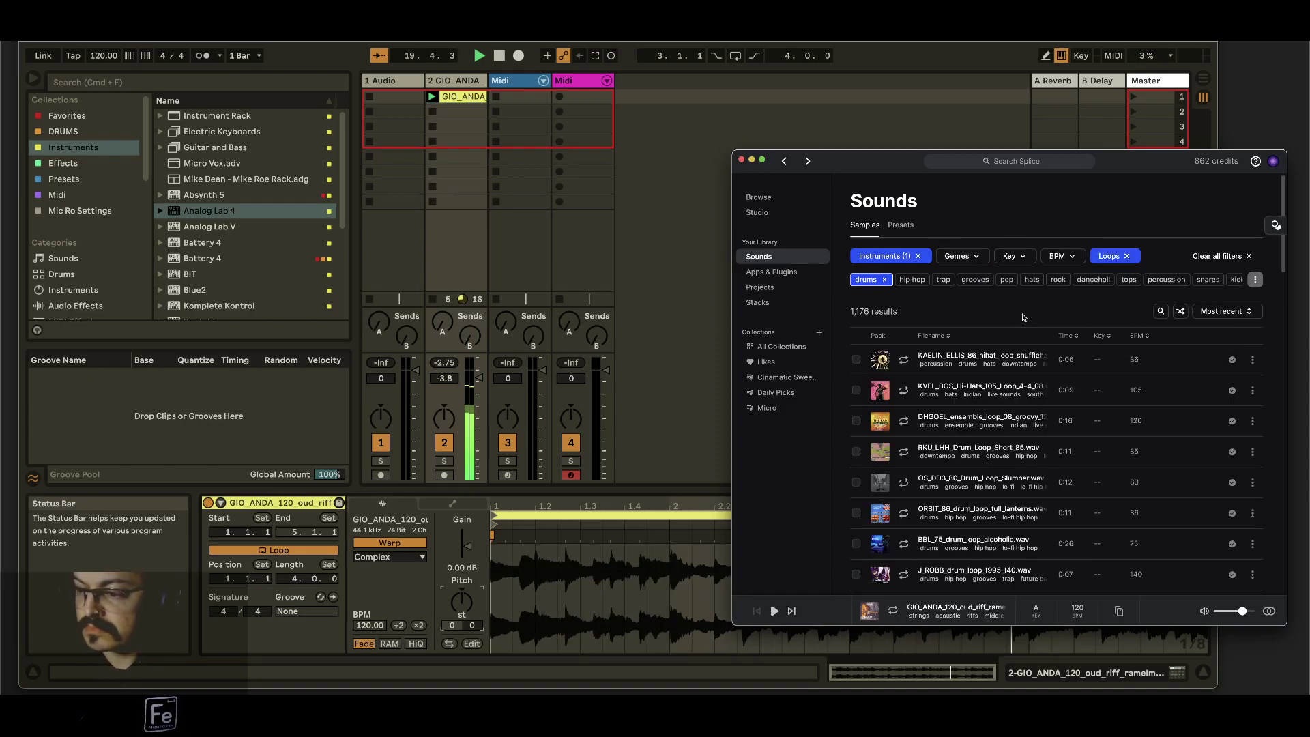
{"action": "left_click", "coordinate": [1059, 280]}
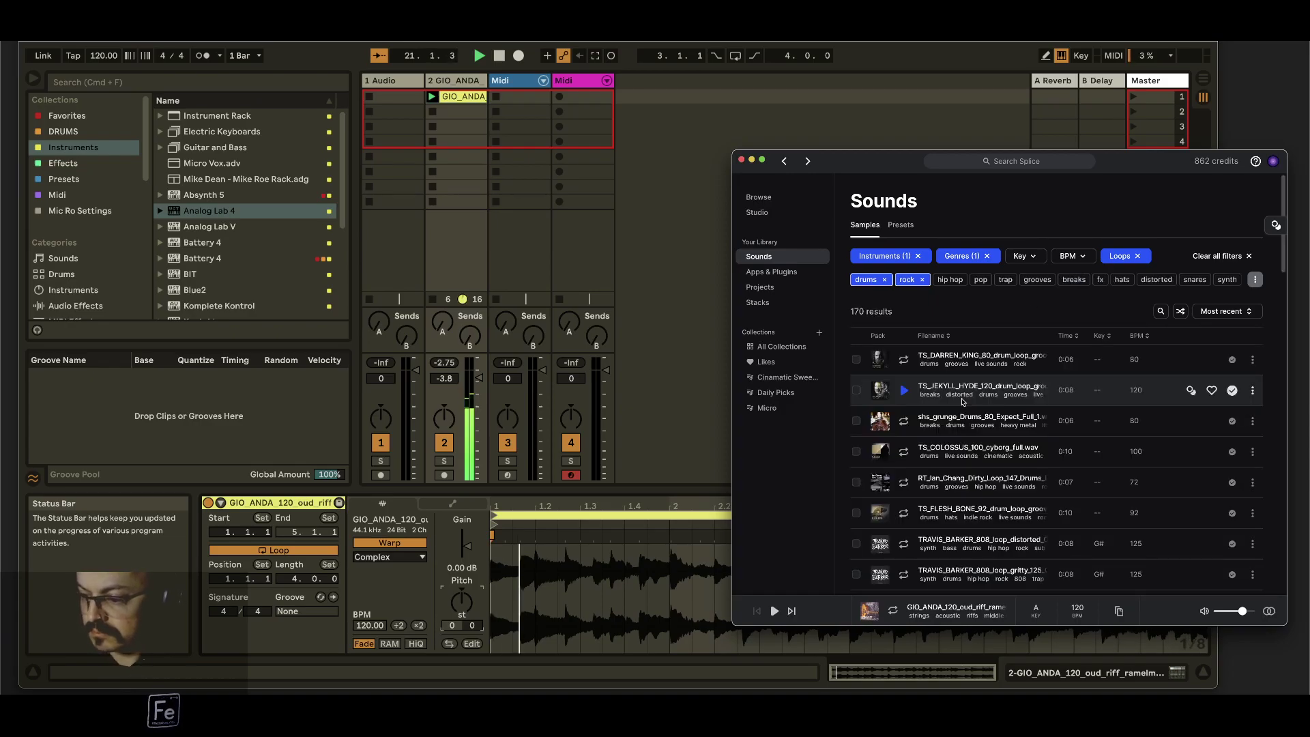
- Preview the TS_JEKYLL_HYDE_120_drum_loop sample and place it in the first clip slot of track 1 in Ableton Live
{"action": "left_click", "coordinate": [904, 390]}
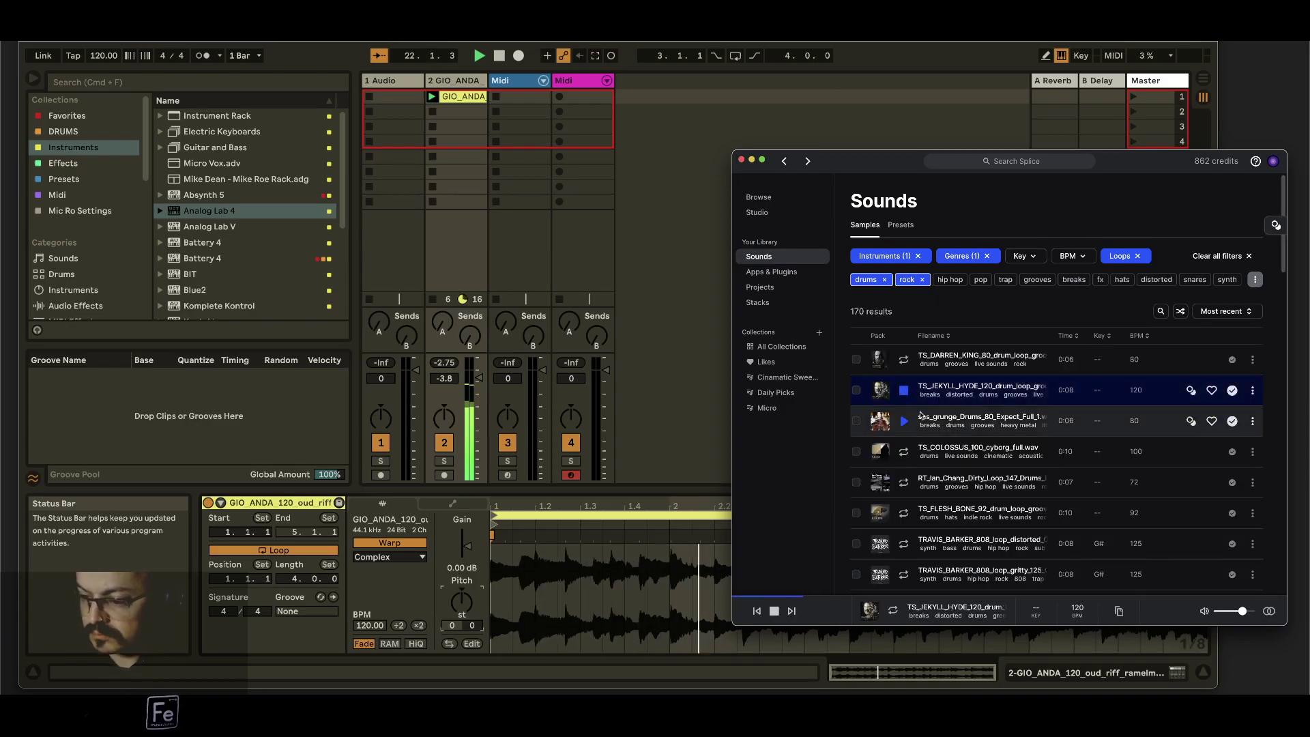
{"action": "scroll", "coordinate": [909, 395], "scroll_direction": "down", "scroll_amount": 1}
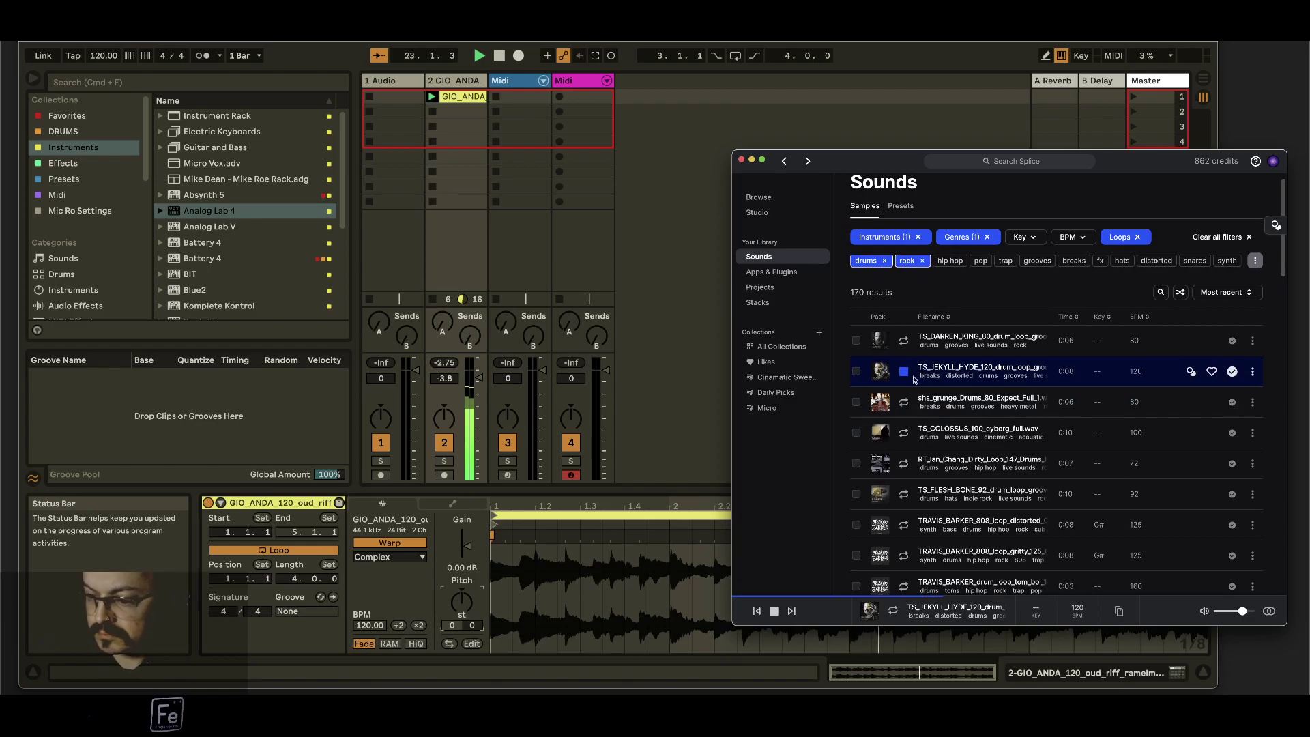
{"action": "left_click_drag", "start_coordinate": [861, 371], "coordinate": [399, 101]}
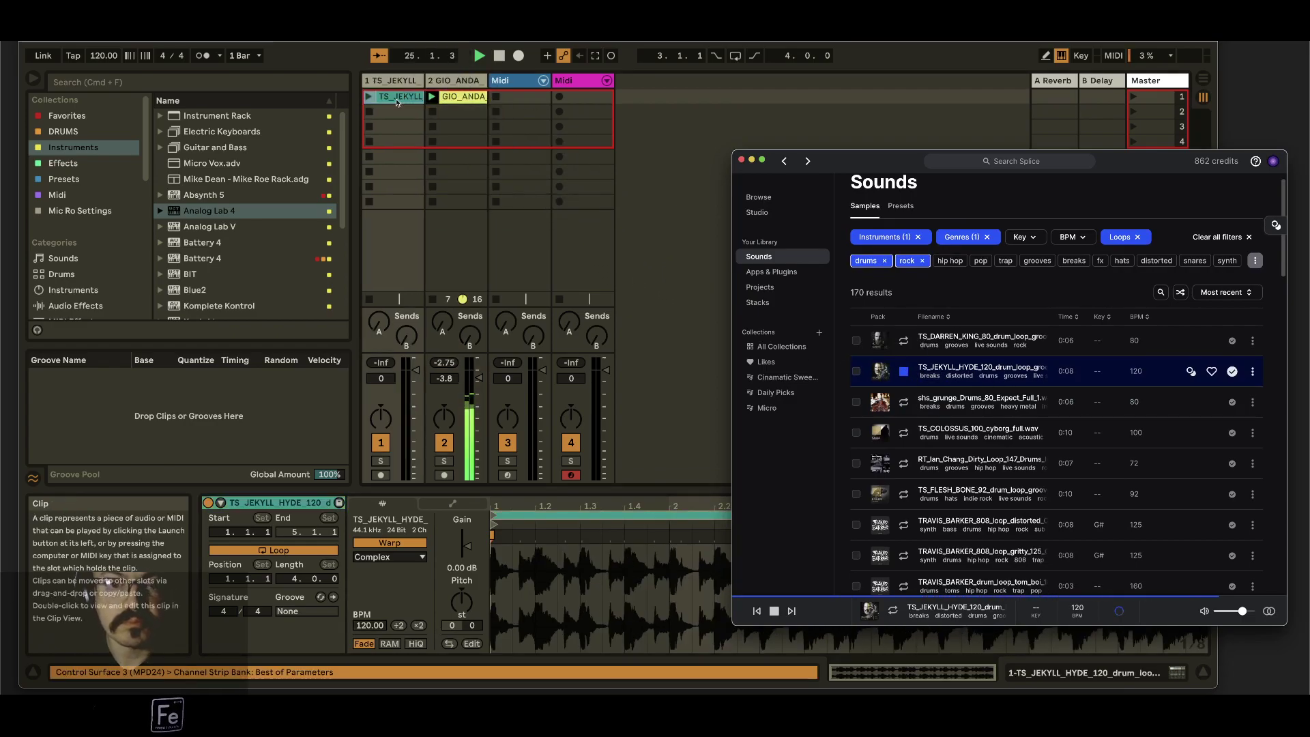
- Launch the TS_JEKYLL drum clip and lower the volume of track 1 to -5.4 dB
{"action": "left_click", "coordinate": [369, 99]}
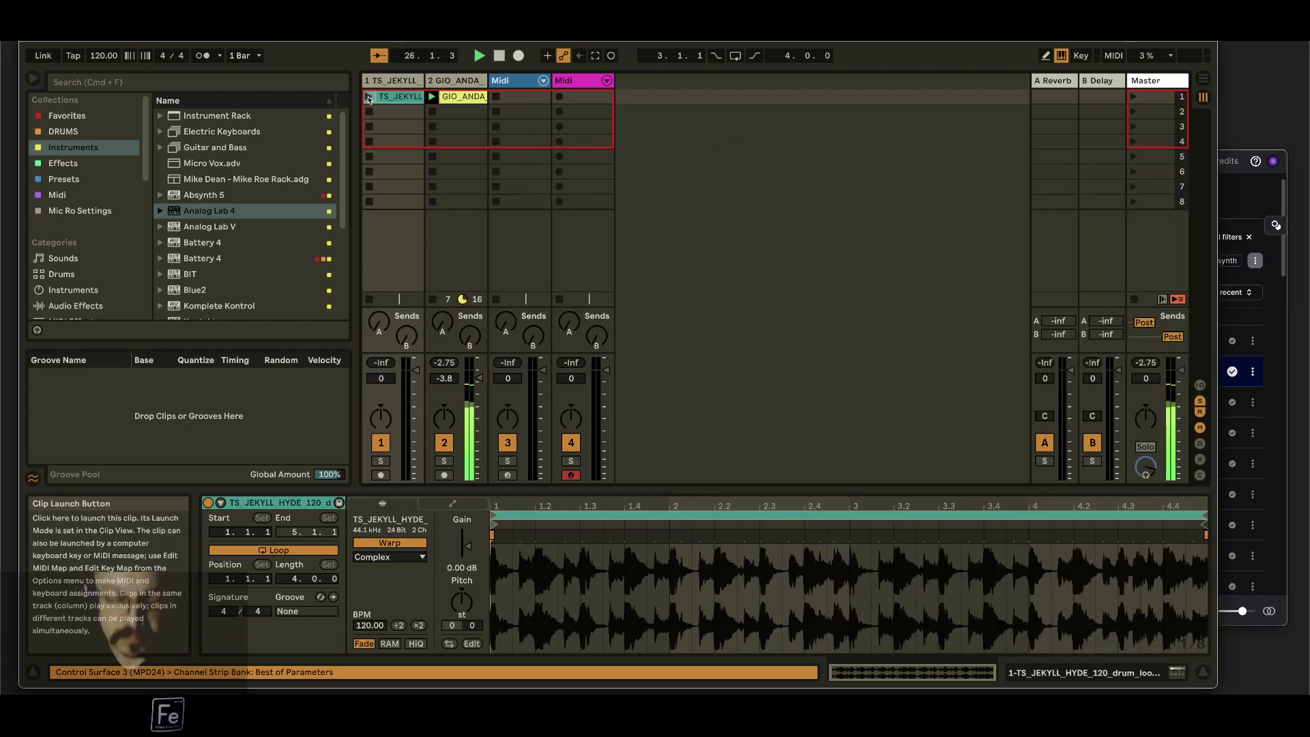
{"action": "left_click", "coordinate": [368, 99]}
{"action": "left_click_drag", "start_coordinate": [381, 378], "coordinate": [414, 380]}
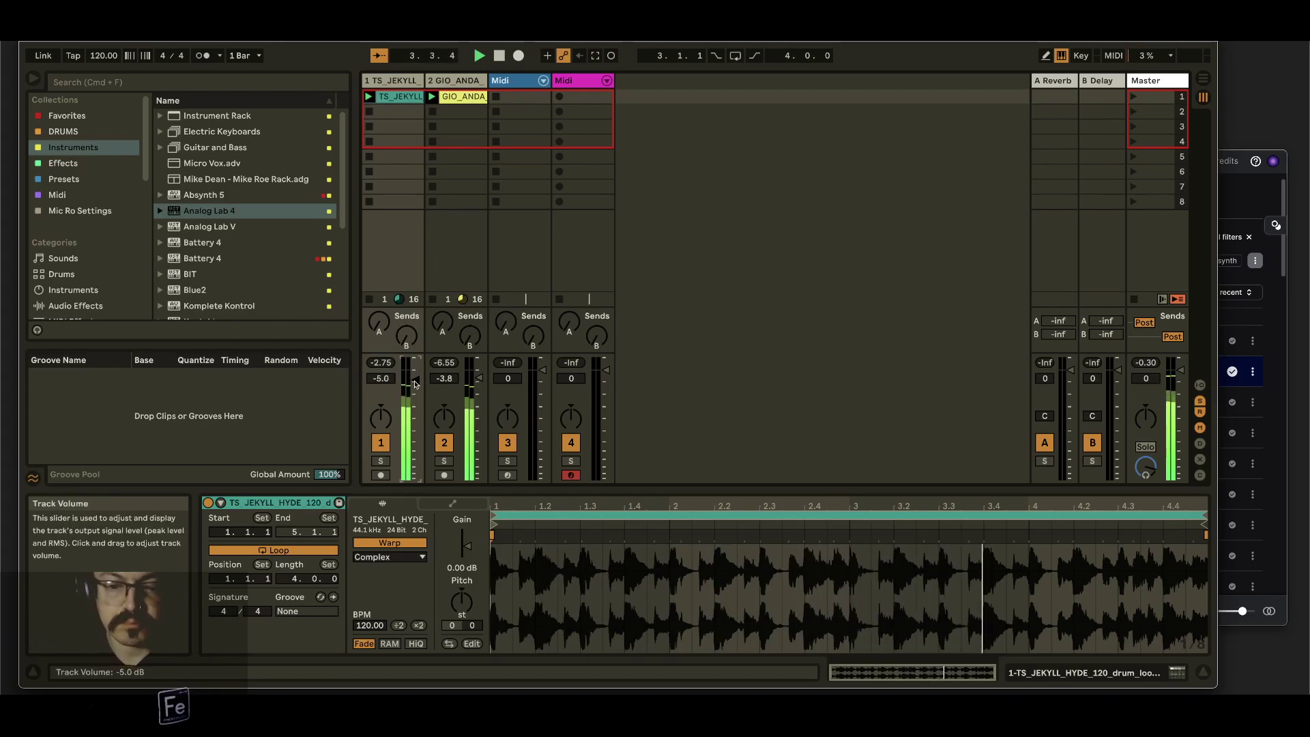
{"action": "left_click_drag", "start_coordinate": [380, 378], "coordinate": [380, 380]}
- Load Splice's TRAVIS_BARKER hihat_loop_choke sample into slot 3 of a new audio track and drum_loop_hung_01_120 into its slot 2
{"action": "key", "text": "super+Tab"}
{"action": "scroll", "coordinate": [915, 464], "scroll_direction": "down", "scroll_amount": 5}
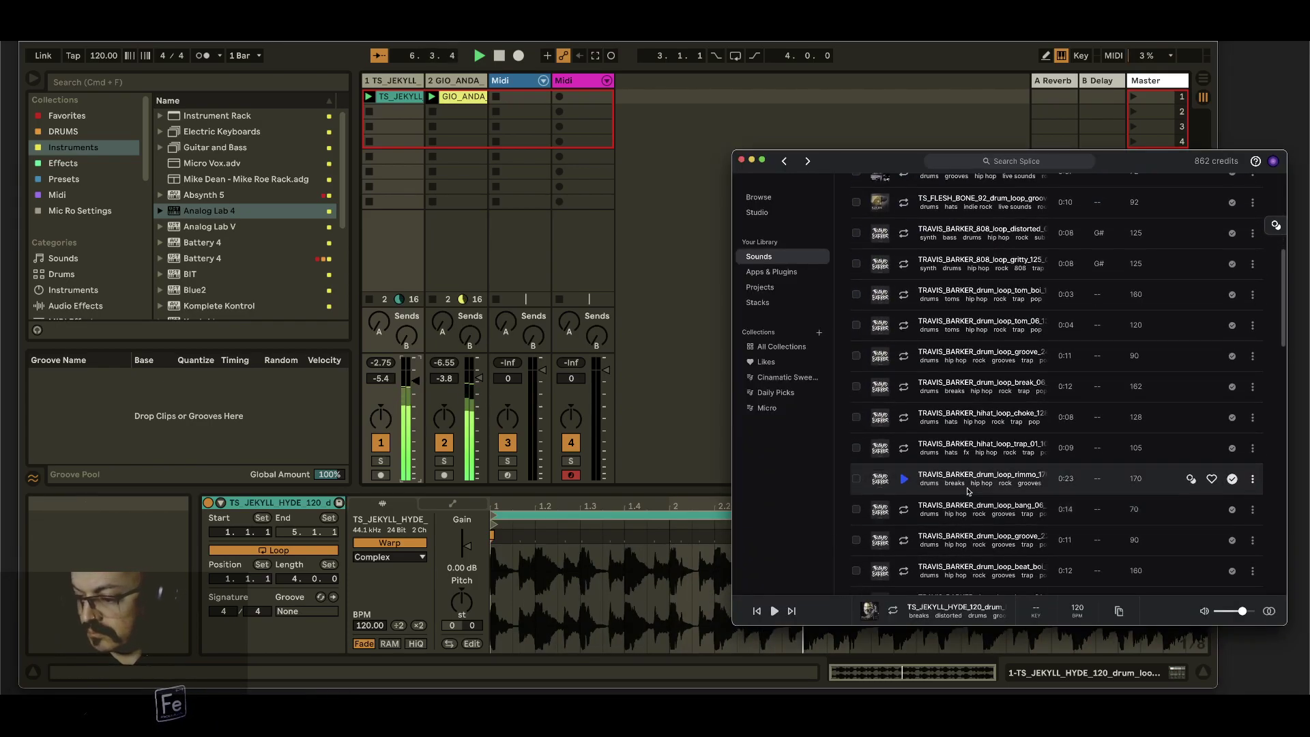
{"action": "left_click", "coordinate": [921, 418]}
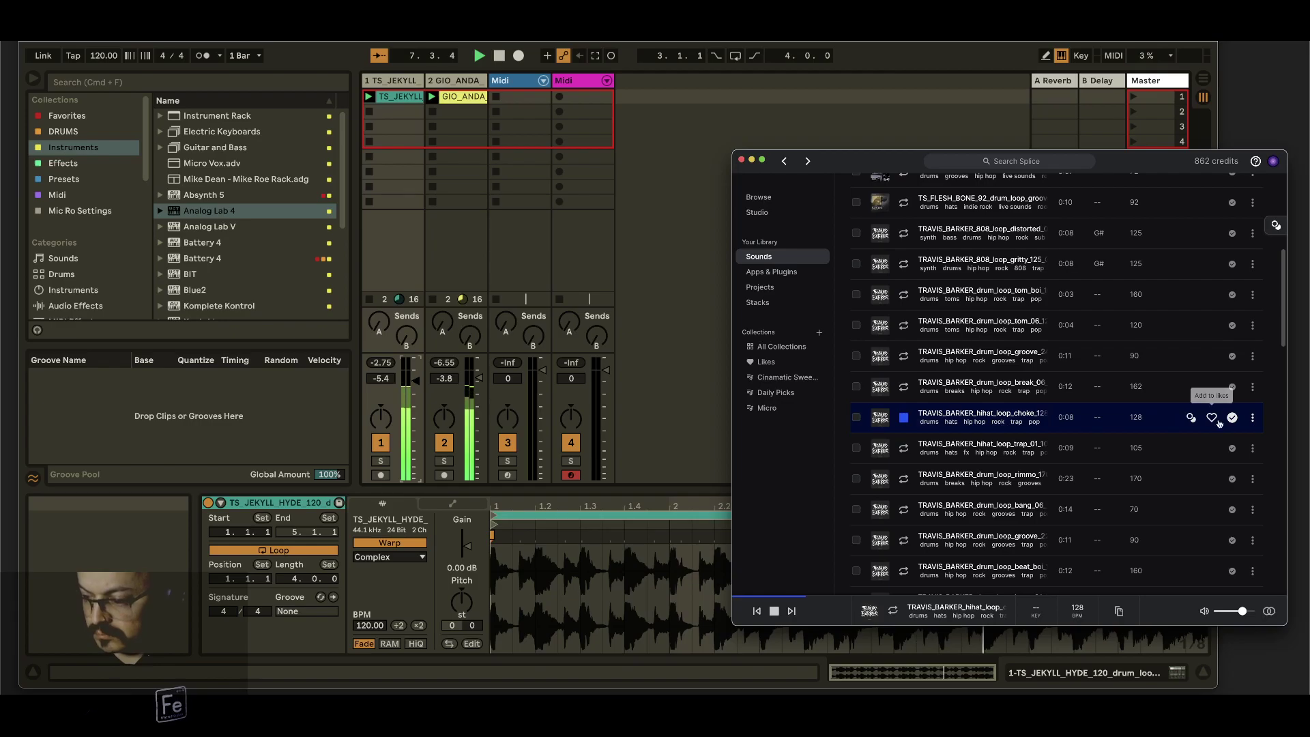
{"action": "left_click_drag", "start_coordinate": [880, 417], "coordinate": [684, 129]}
{"action": "scroll", "coordinate": [955, 476], "scroll_direction": "down", "scroll_amount": 3}
{"action": "left_click_drag", "start_coordinate": [880, 444], "coordinate": [650, 114]}
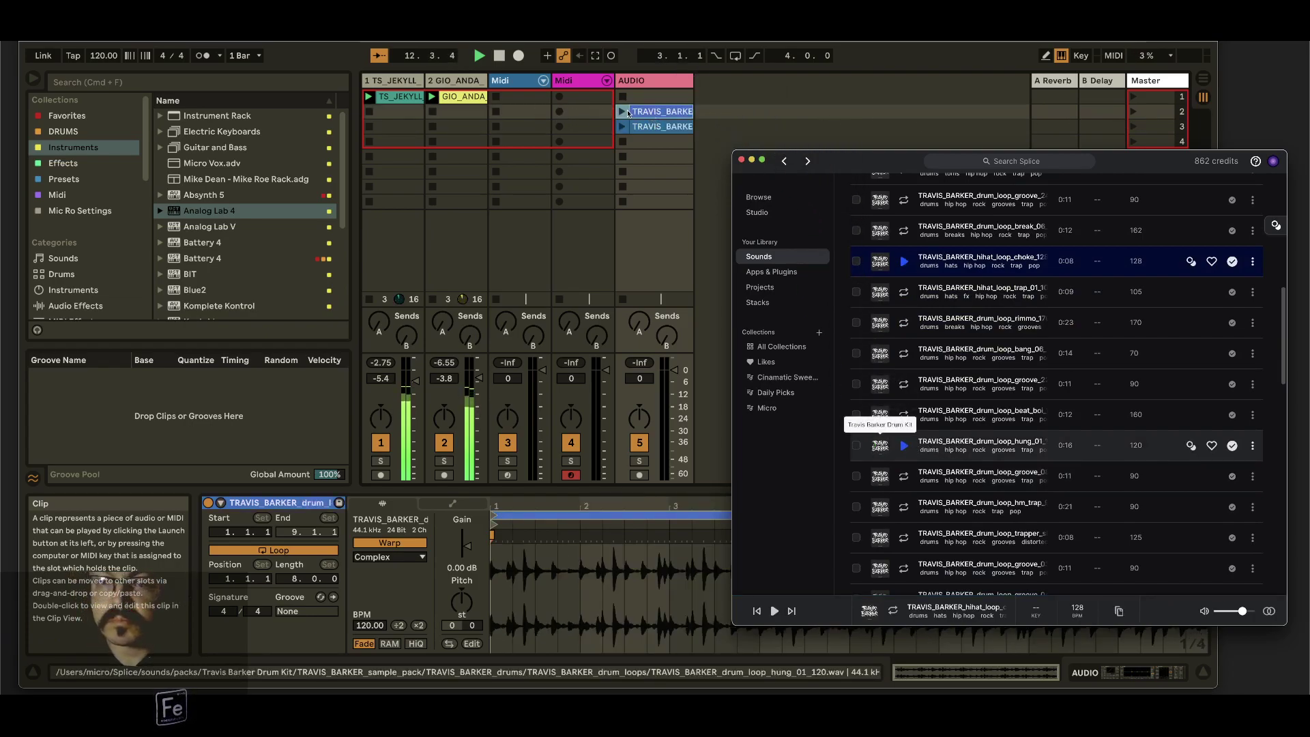
- Audition the TRAVIS_BARKER drum_loop_hung clip in slot 2 of the new audio track and delete it
{"action": "left_click", "coordinate": [624, 112]}
{"action": "left_click", "coordinate": [623, 112]}
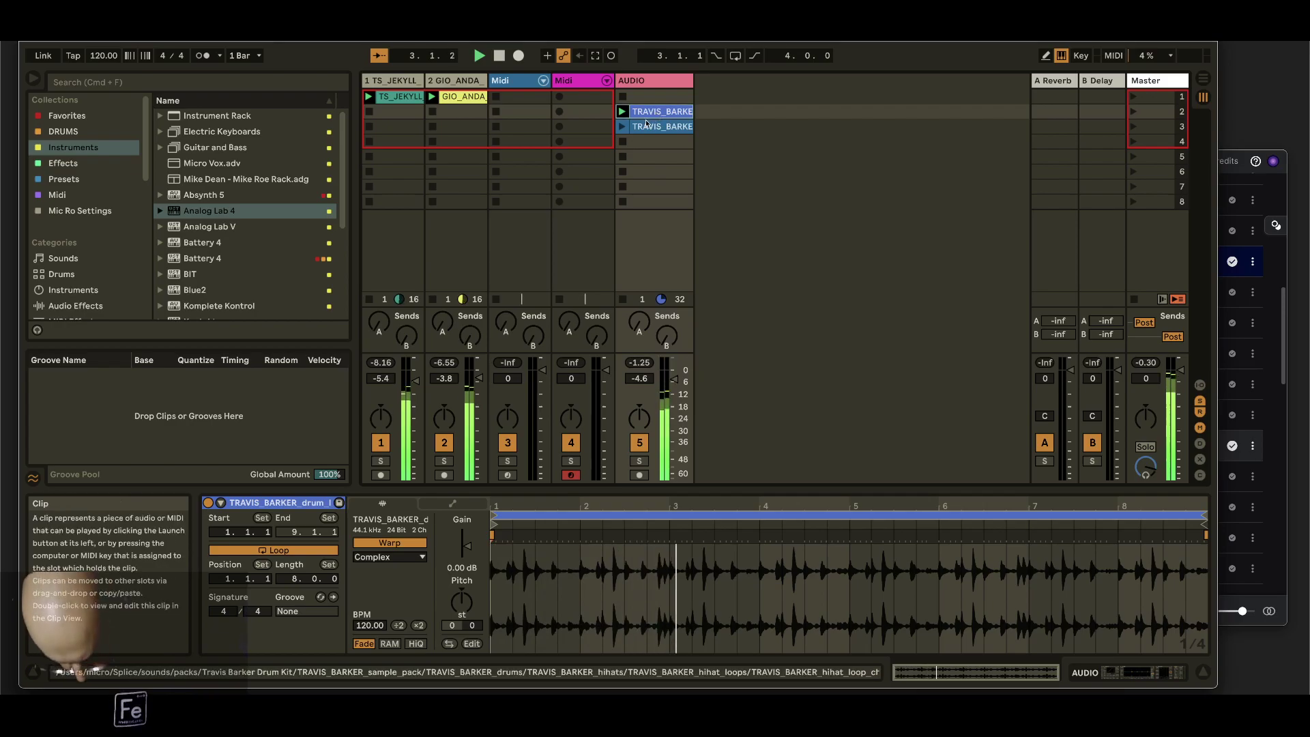
{"action": "key", "text": "Delete"}
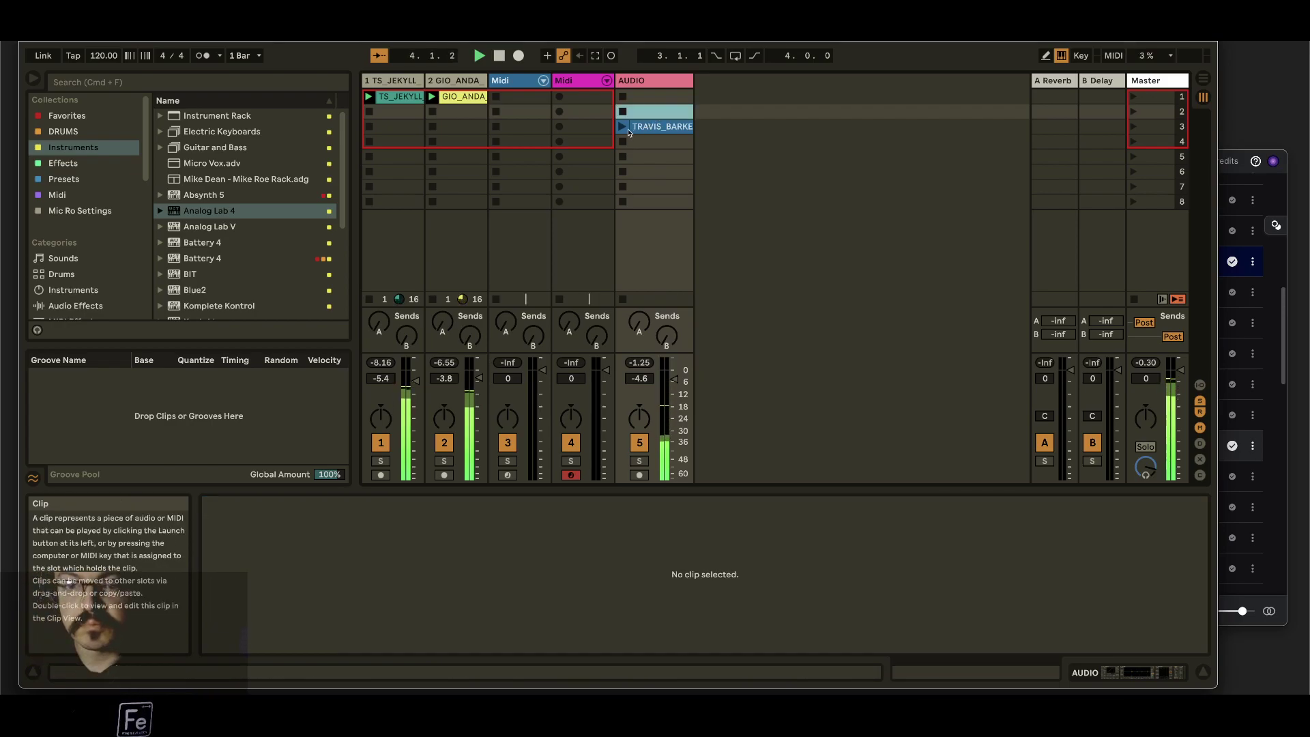
- Launch the hi-hat clip and mix its track: volume -22.0 dB, a raised reverb send and panning to the right
{"action": "left_click", "coordinate": [625, 128]}
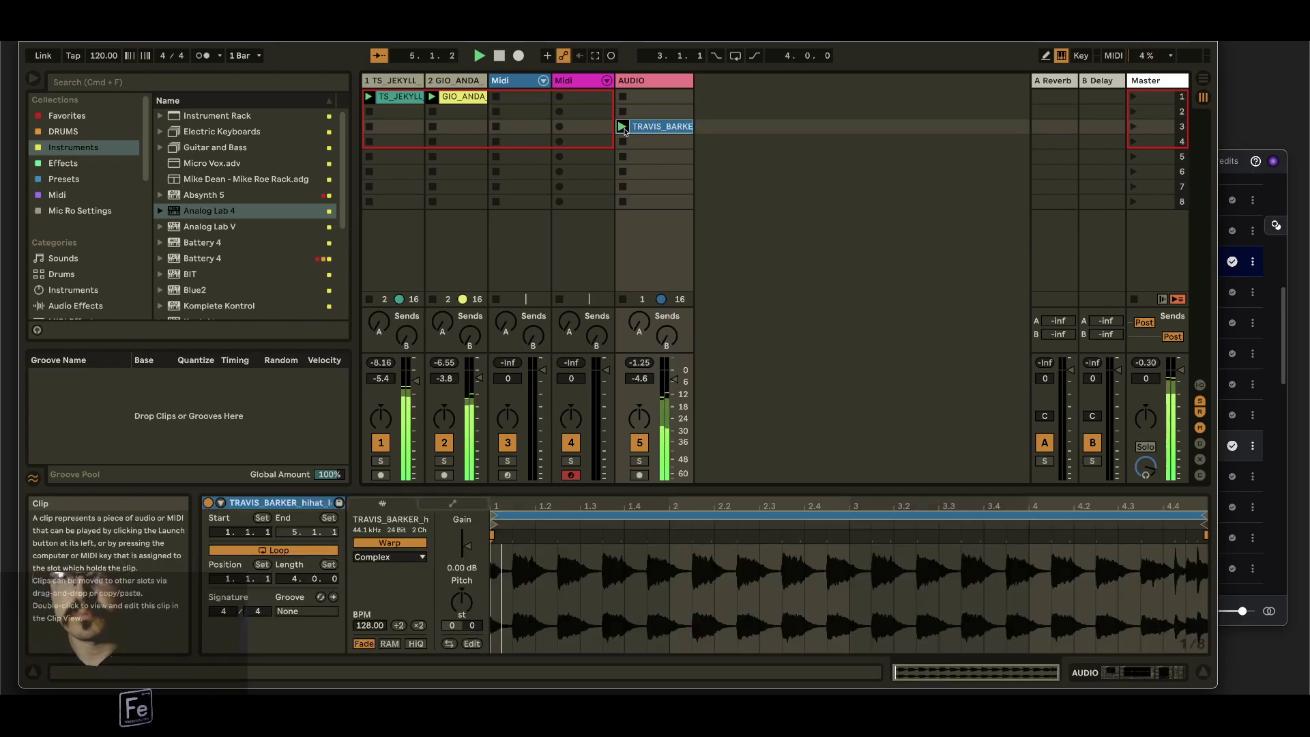
{"action": "left_click_drag", "start_coordinate": [674, 379], "coordinate": [674, 394]}
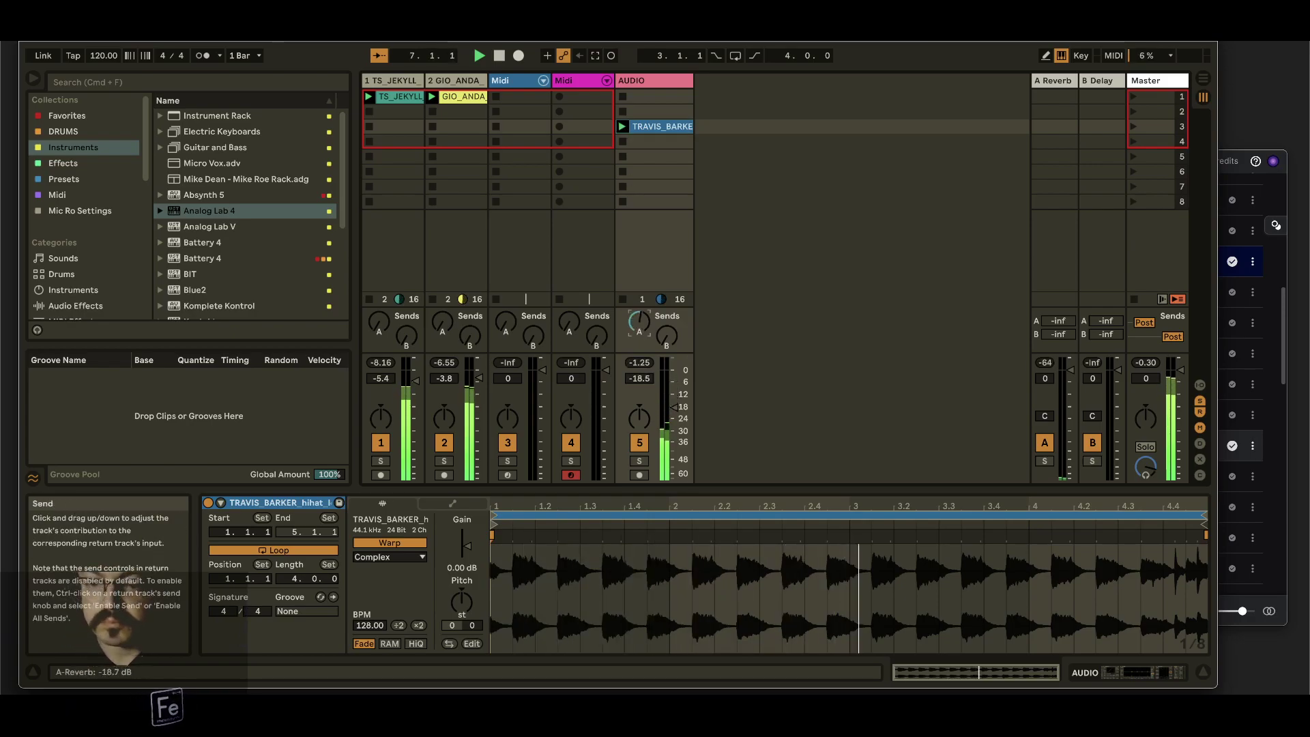
{"action": "left_click_drag", "start_coordinate": [674, 413], "coordinate": [675, 418]}
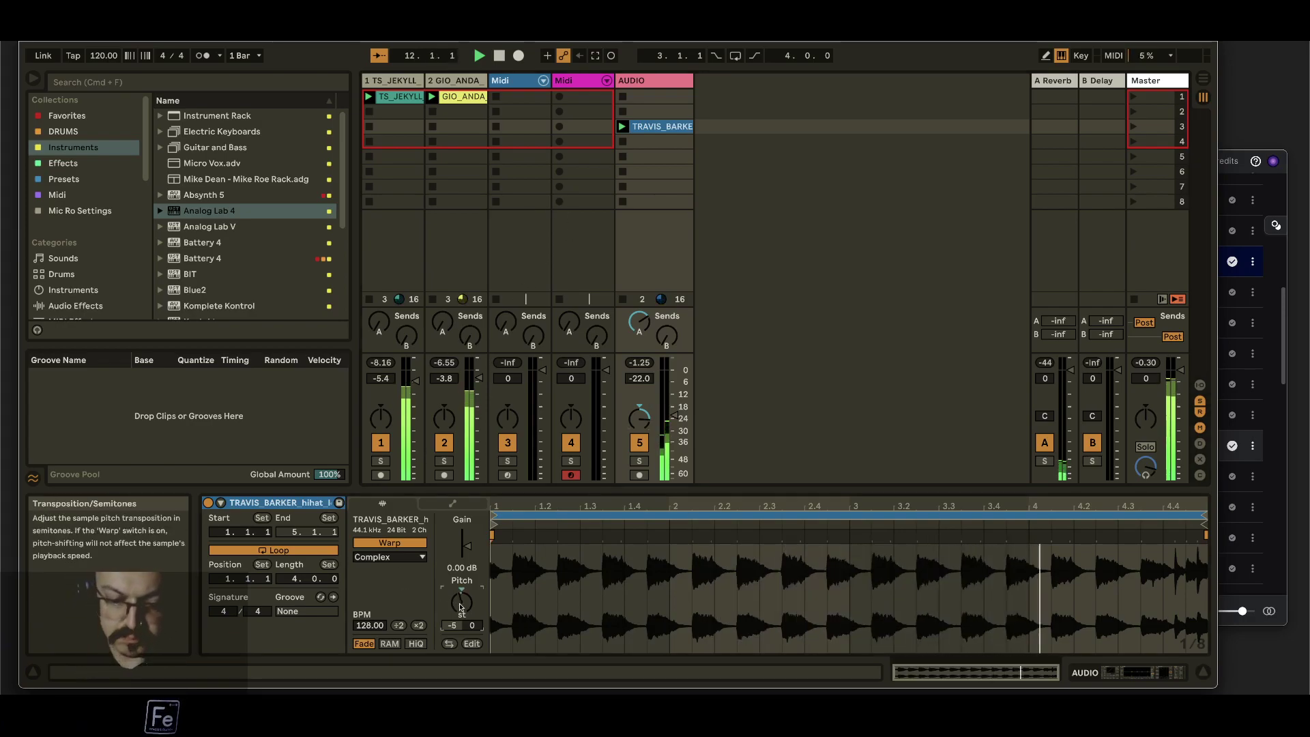
- Transpose the hi-hat clip down 5 semitones and halve its original tempo to 64 BPM
{"action": "left_click", "coordinate": [407, 627]}
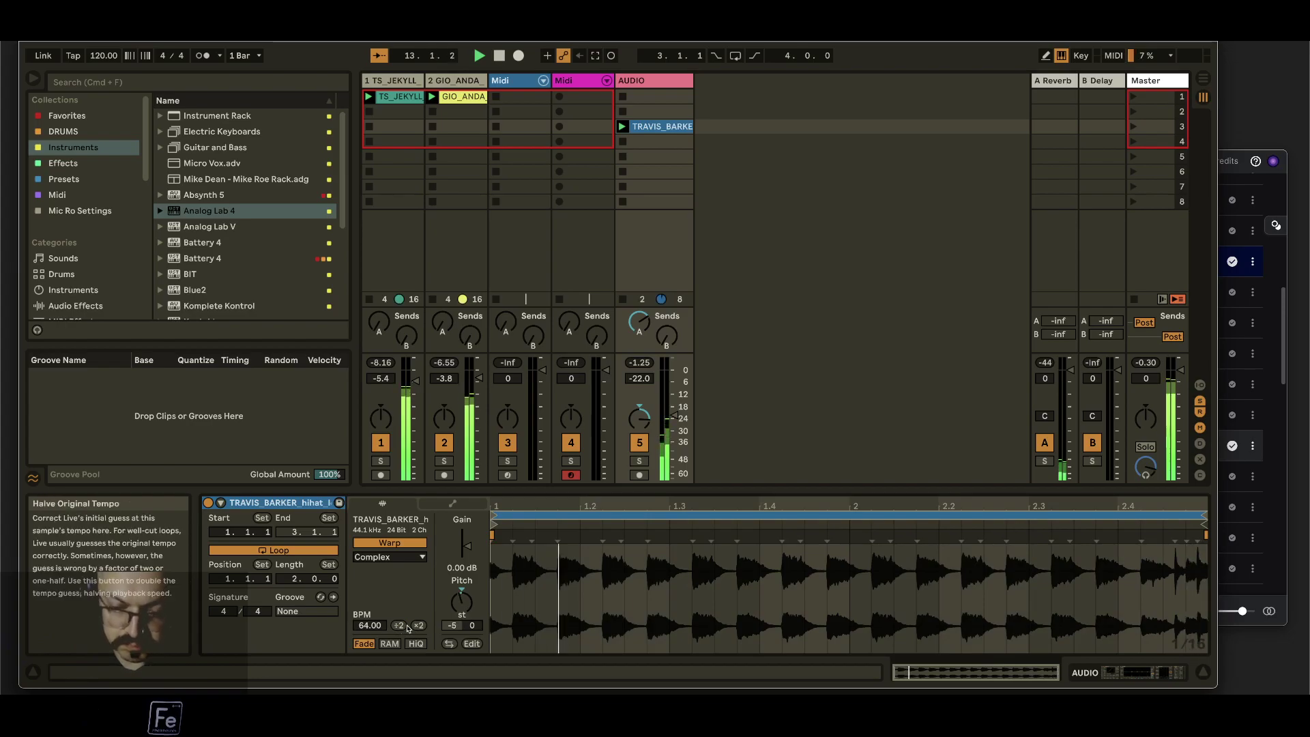
- Double the hi-hat clip's original tempo twice to 256 BPM, restart playback and set its track volume to -20.0 dB
{"action": "left_click", "coordinate": [426, 626]}
{"action": "left_click", "coordinate": [426, 626]}
{"action": "key", "text": "space"}
{"action": "key", "text": "space"}
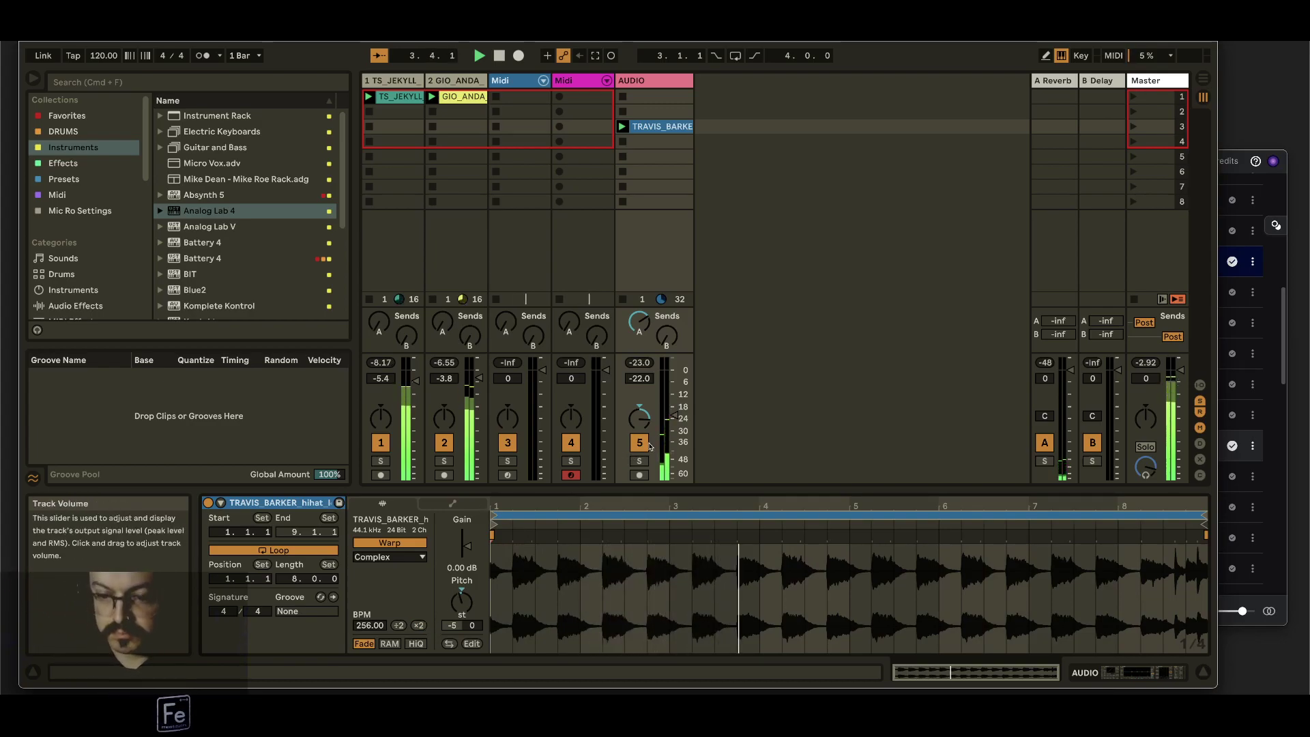
{"action": "left_click_drag", "start_coordinate": [676, 416], "coordinate": [676, 412]}
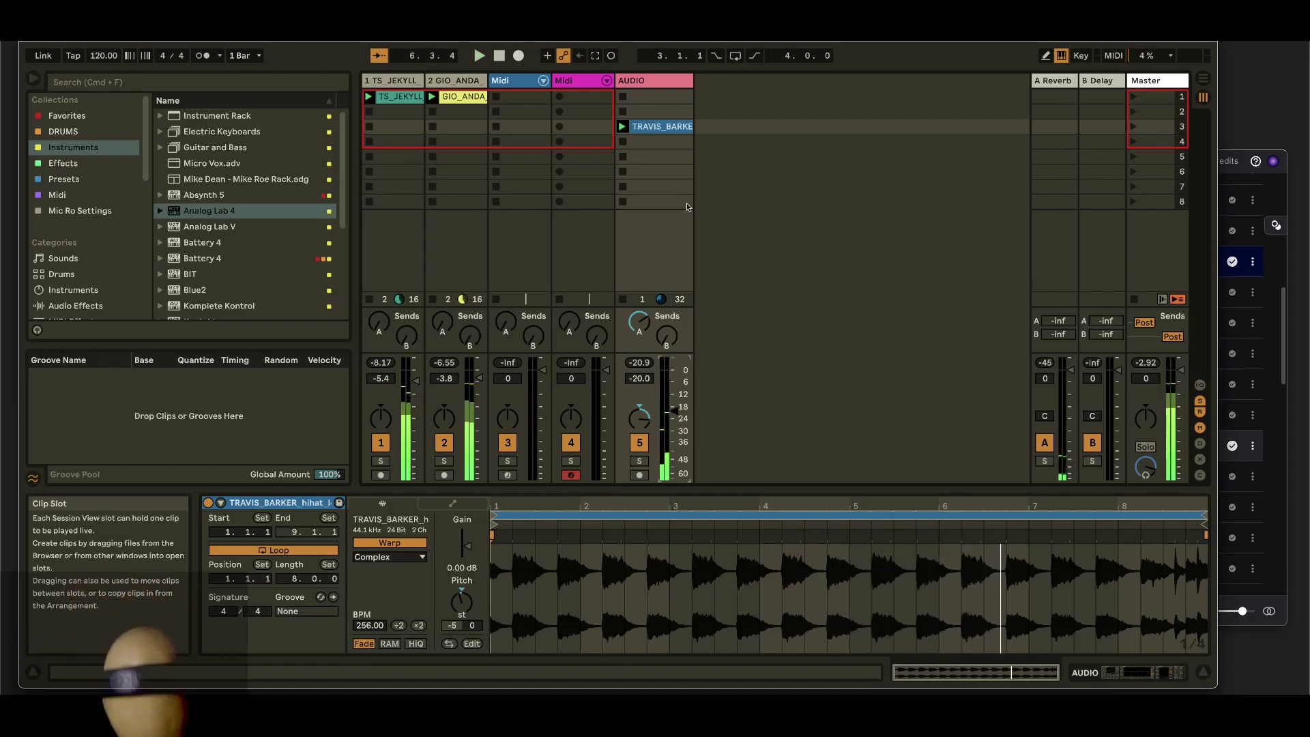
- Save the Live set under a new name beginning with "Great Pyrimid - Ara"
{"action": "key", "text": "super+shift+s"}
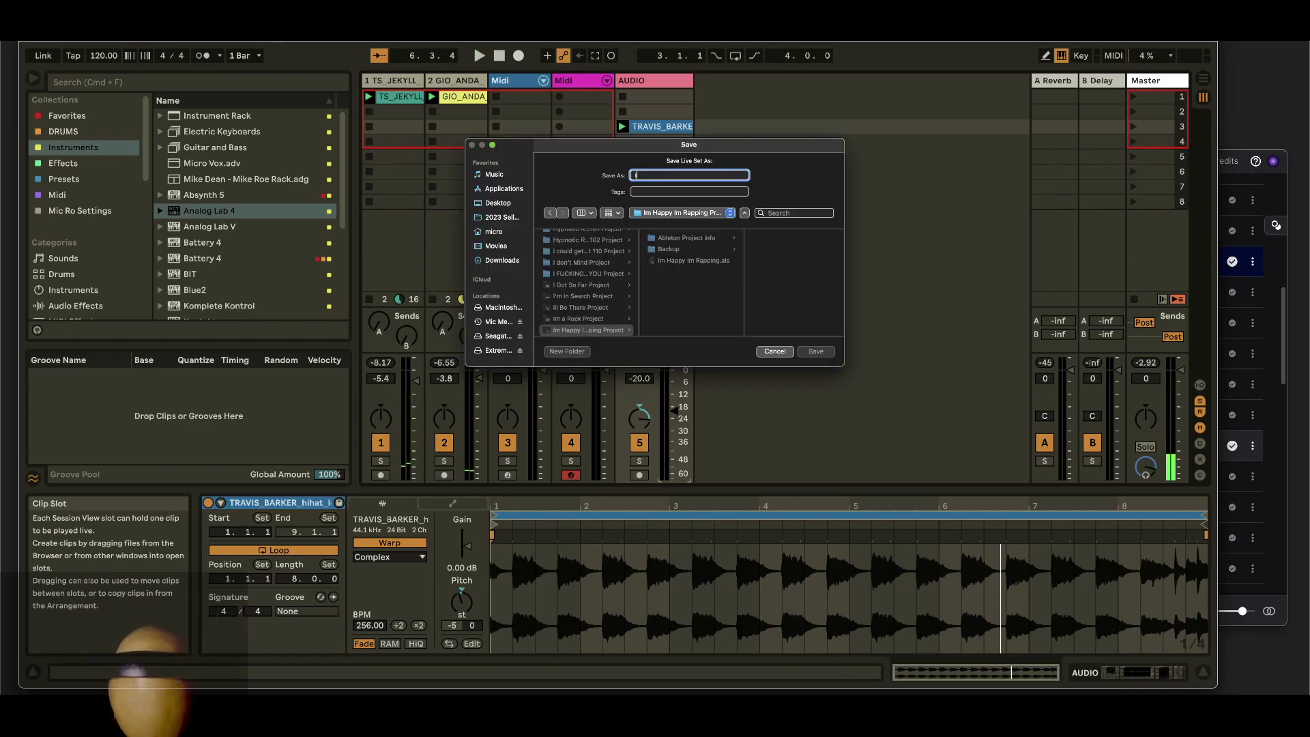
{"action": "type", "text": "ive"}
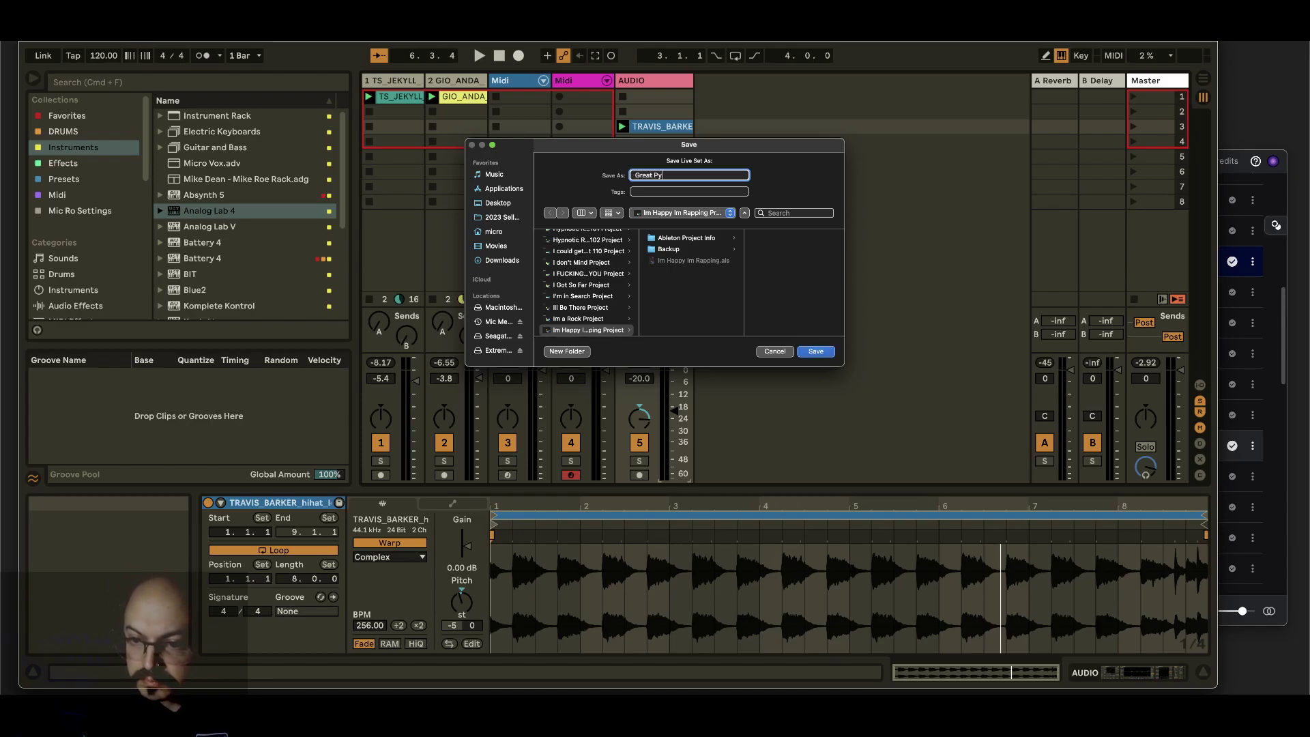
{"action": "key", "text": "BackSpace"}
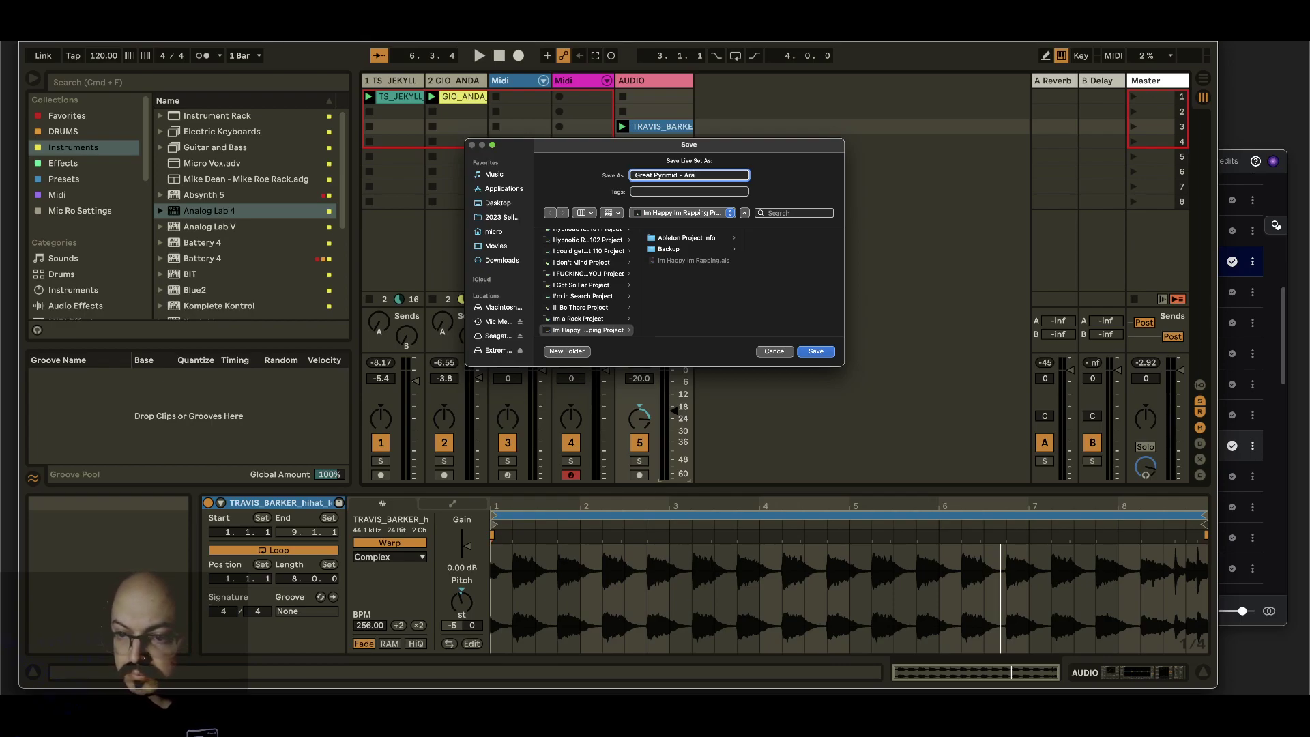
{"action": "key", "text": "Return"}
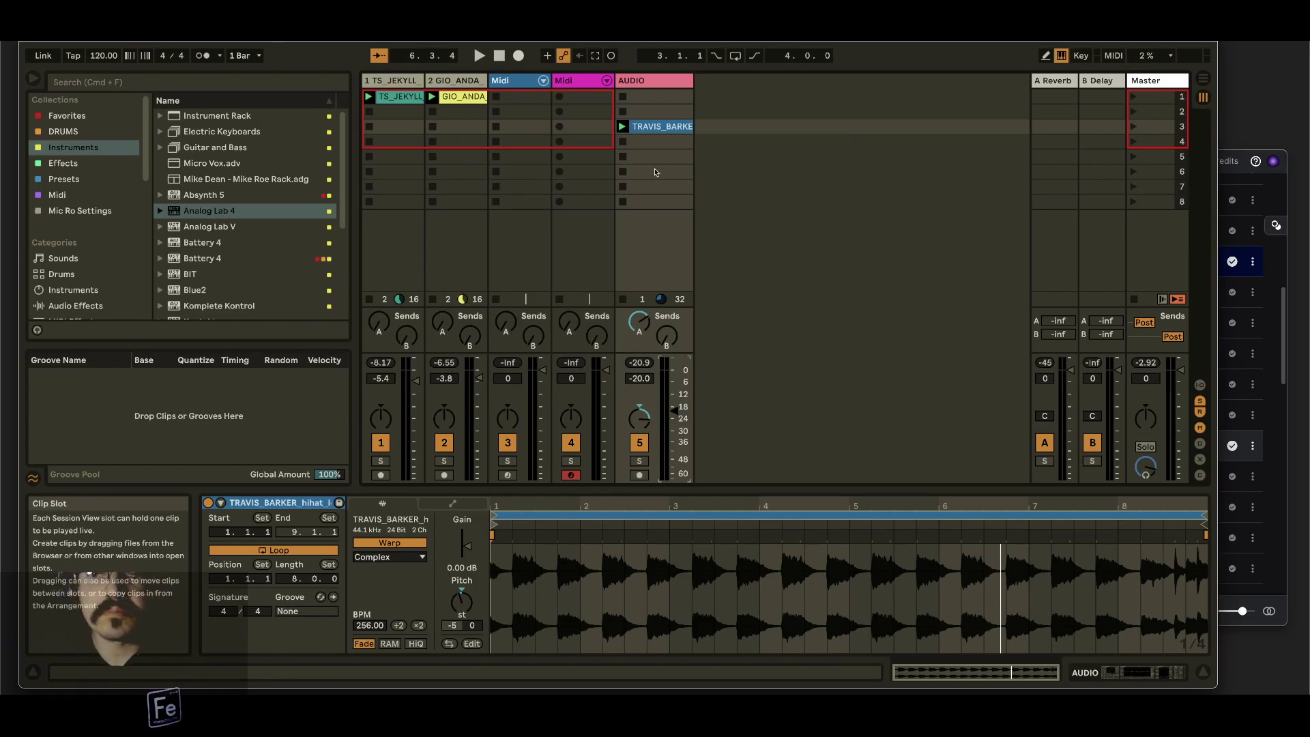
- Move the hi-hat clip from slot 3 to slot 1 of its track and start playback
{"action": "left_click_drag", "start_coordinate": [656, 127], "coordinate": [636, 101]}
{"action": "key", "text": "space"}
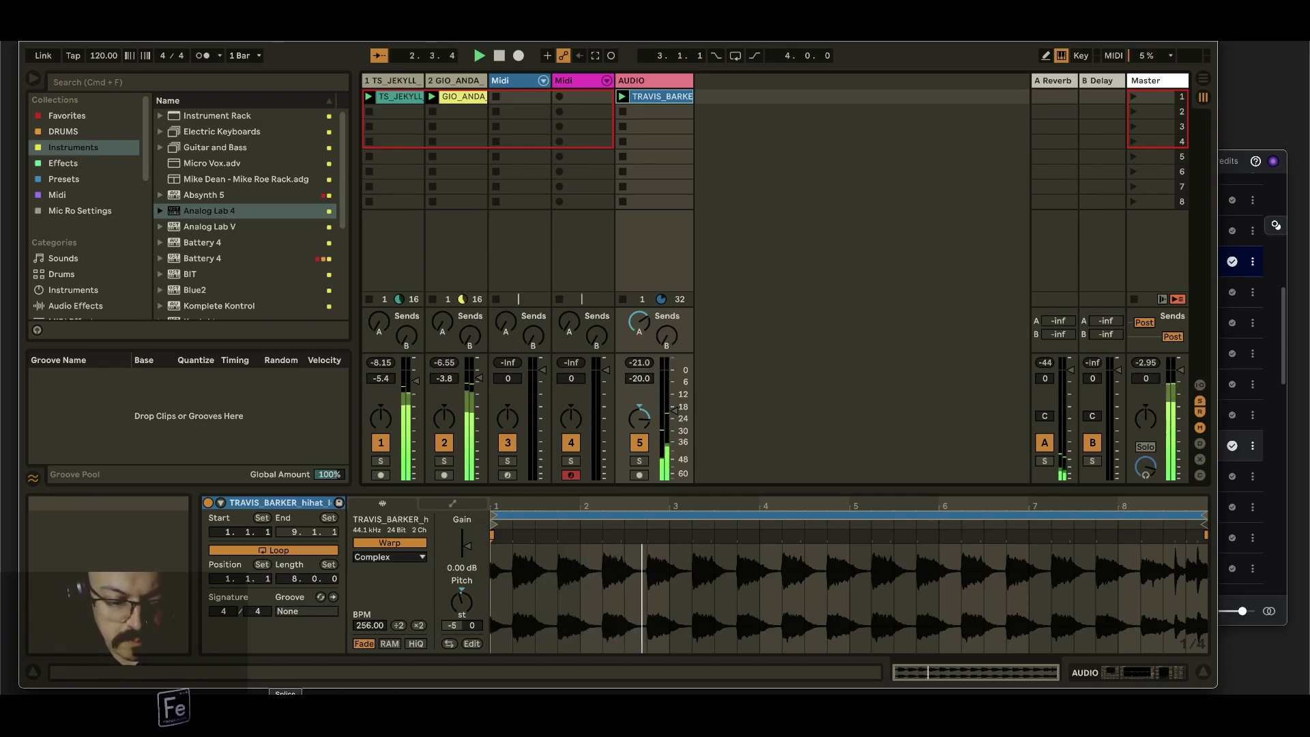
- Switch to Splice and audition further TRAVIS_BARKER drum loops from the sound library against the playing beat
{"action": "left_click", "coordinate": [285, 713]}
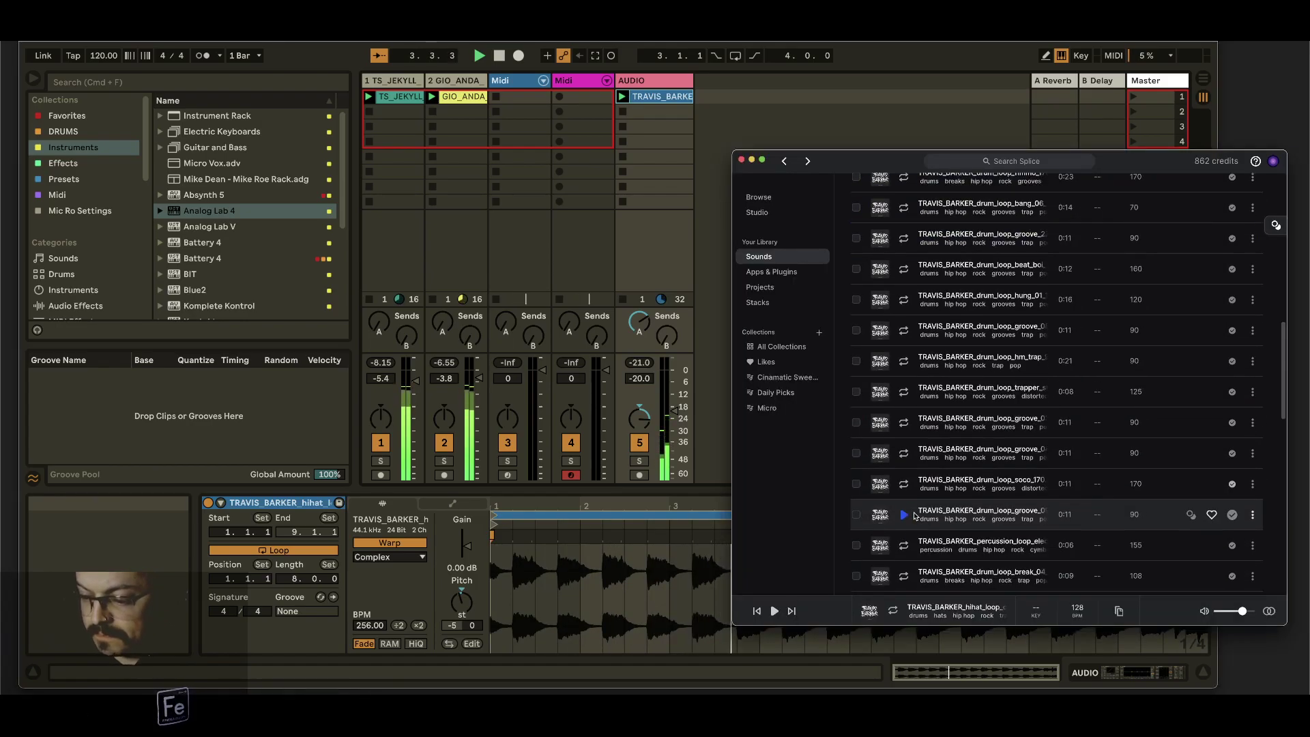
{"action": "scroll", "coordinate": [914, 515], "scroll_direction": "down", "scroll_amount": 10}
{"action": "left_click", "coordinate": [901, 464]}
{"action": "scroll", "coordinate": [906, 475], "scroll_direction": "down", "scroll_amount": 2}
{"action": "left_click", "coordinate": [904, 471]}
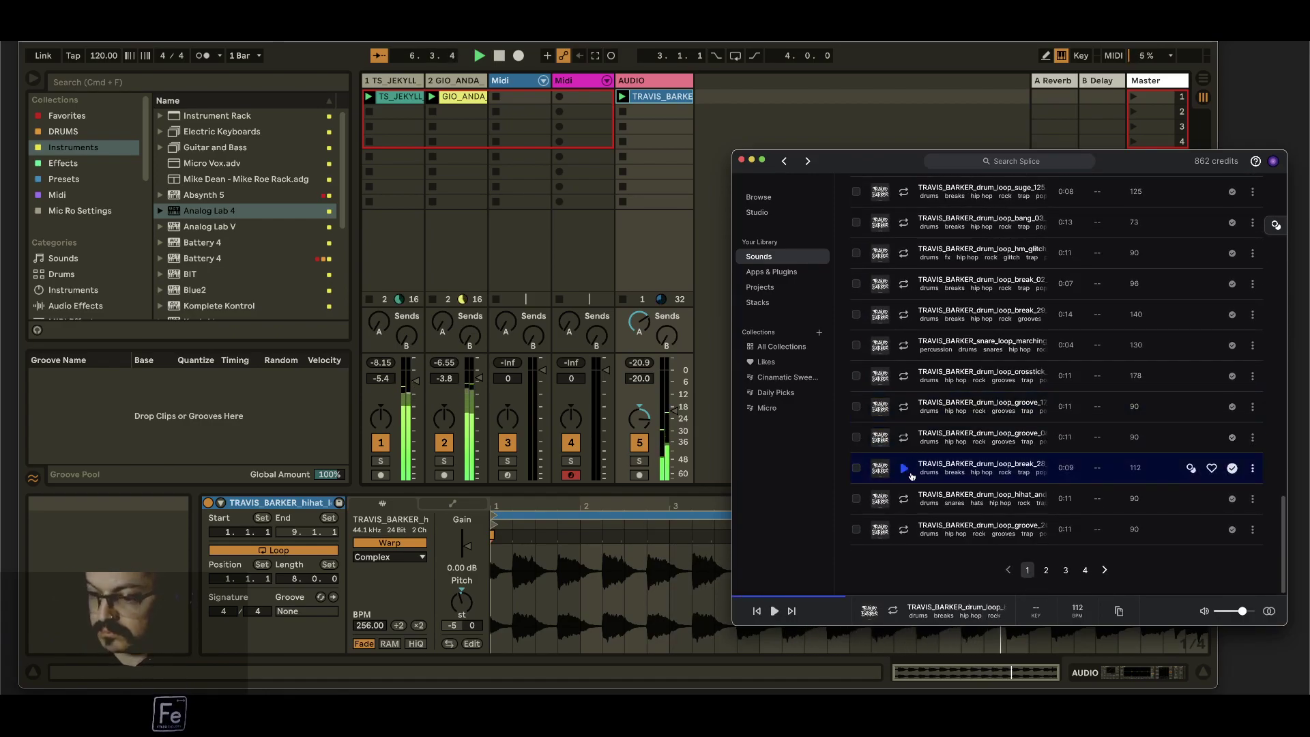
- Browse Splice's genres for EDM samples and filter the results to drums and loops
{"action": "left_click", "coordinate": [759, 197]}
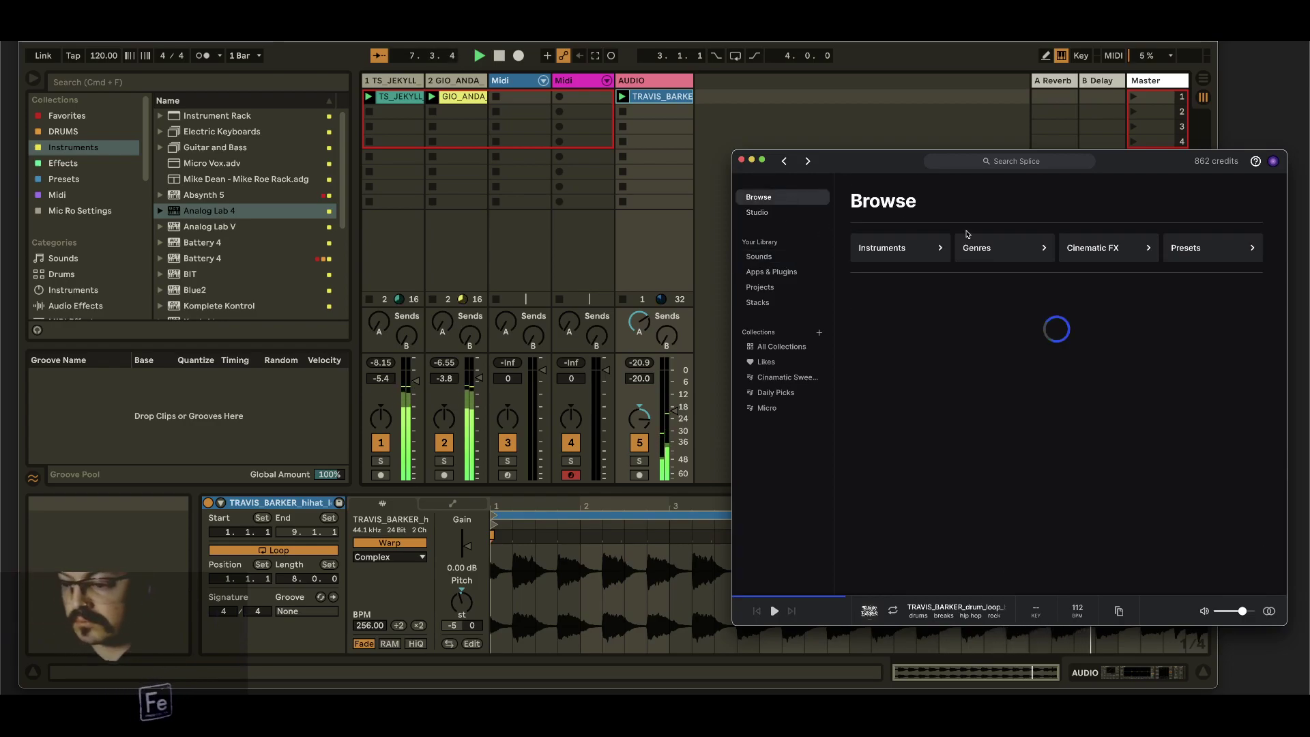
{"action": "left_click", "coordinate": [989, 248]}
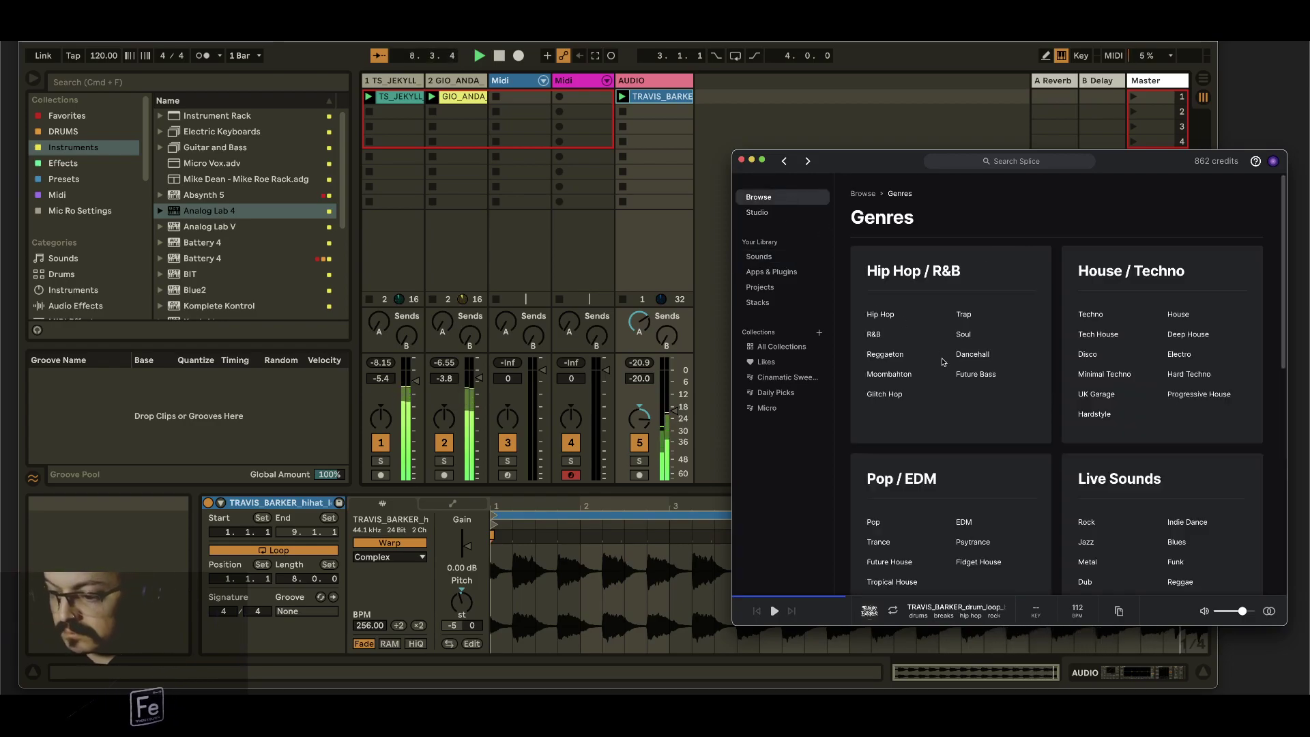
{"action": "scroll", "coordinate": [942, 362], "scroll_direction": "down", "scroll_amount": 3}
{"action": "left_click", "coordinate": [961, 392]}
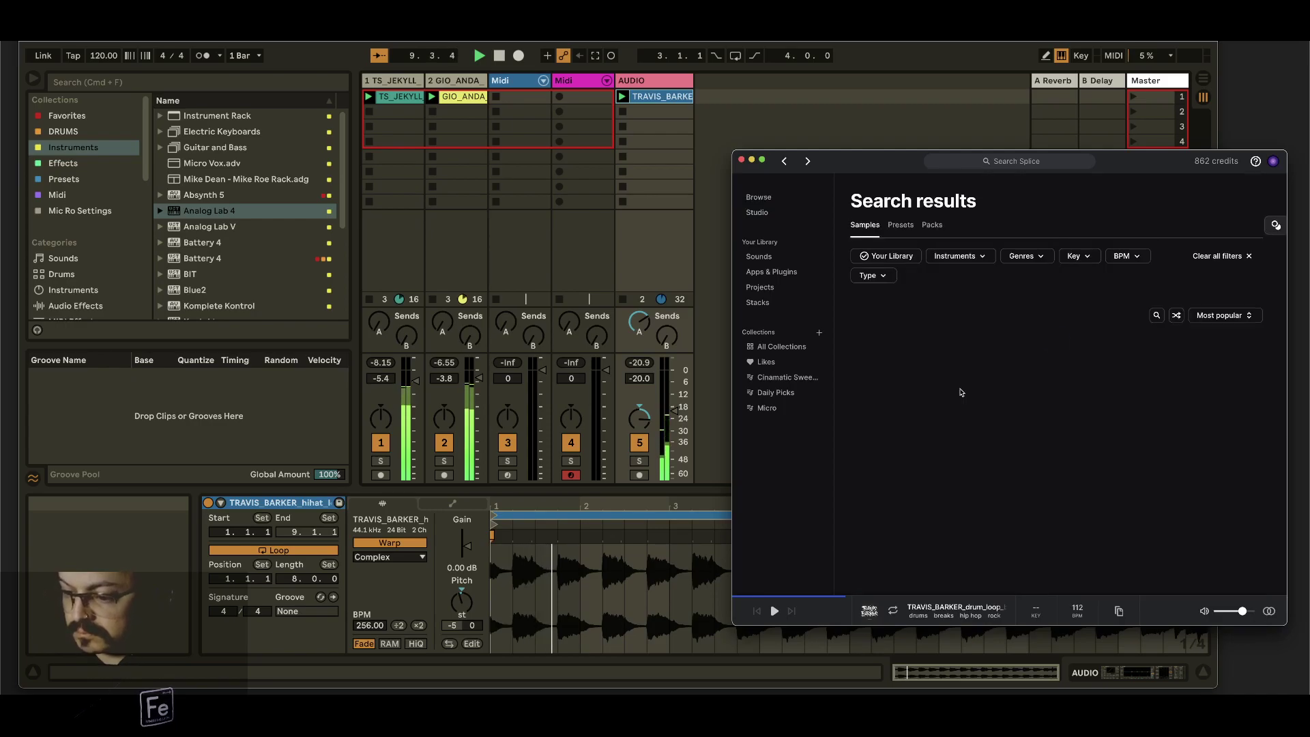
{"action": "left_click", "coordinate": [956, 256]}
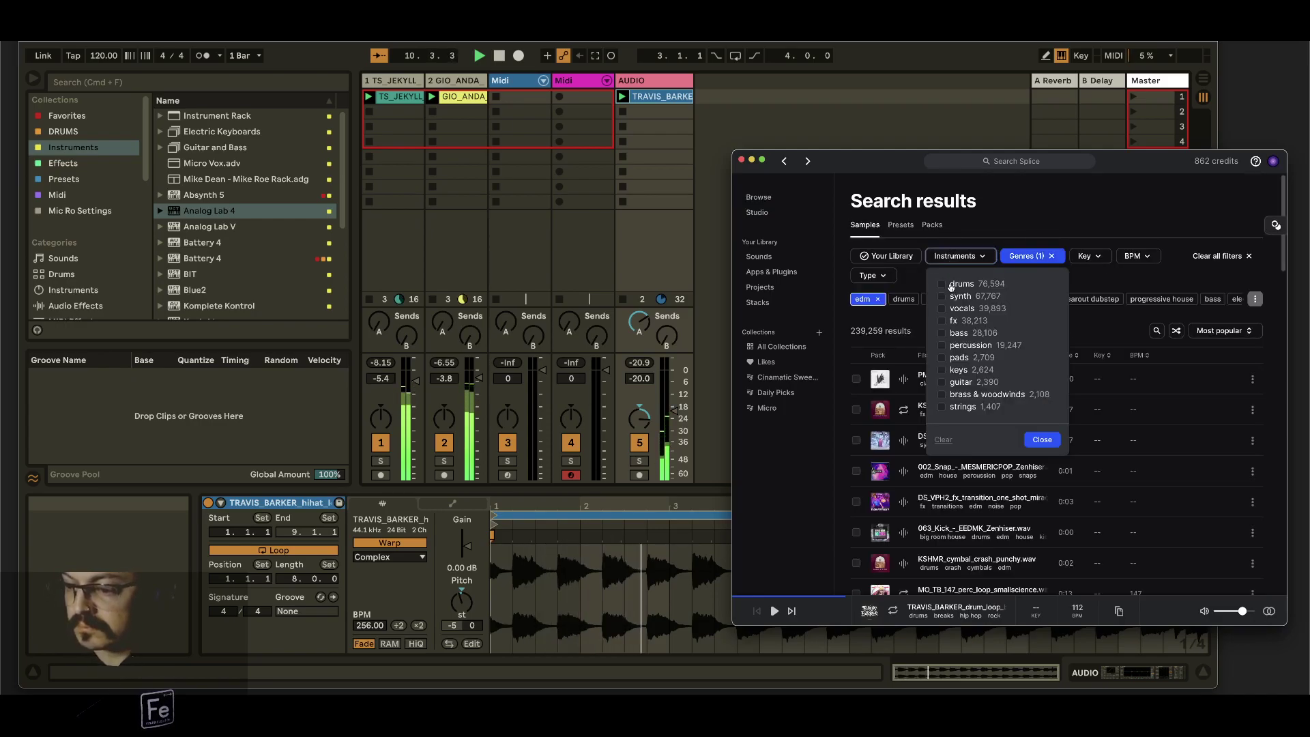
{"action": "left_click", "coordinate": [942, 284]}
{"action": "left_click", "coordinate": [873, 275]}
{"action": "left_click", "coordinate": [874, 307]}
{"action": "left_click", "coordinate": [966, 360]}
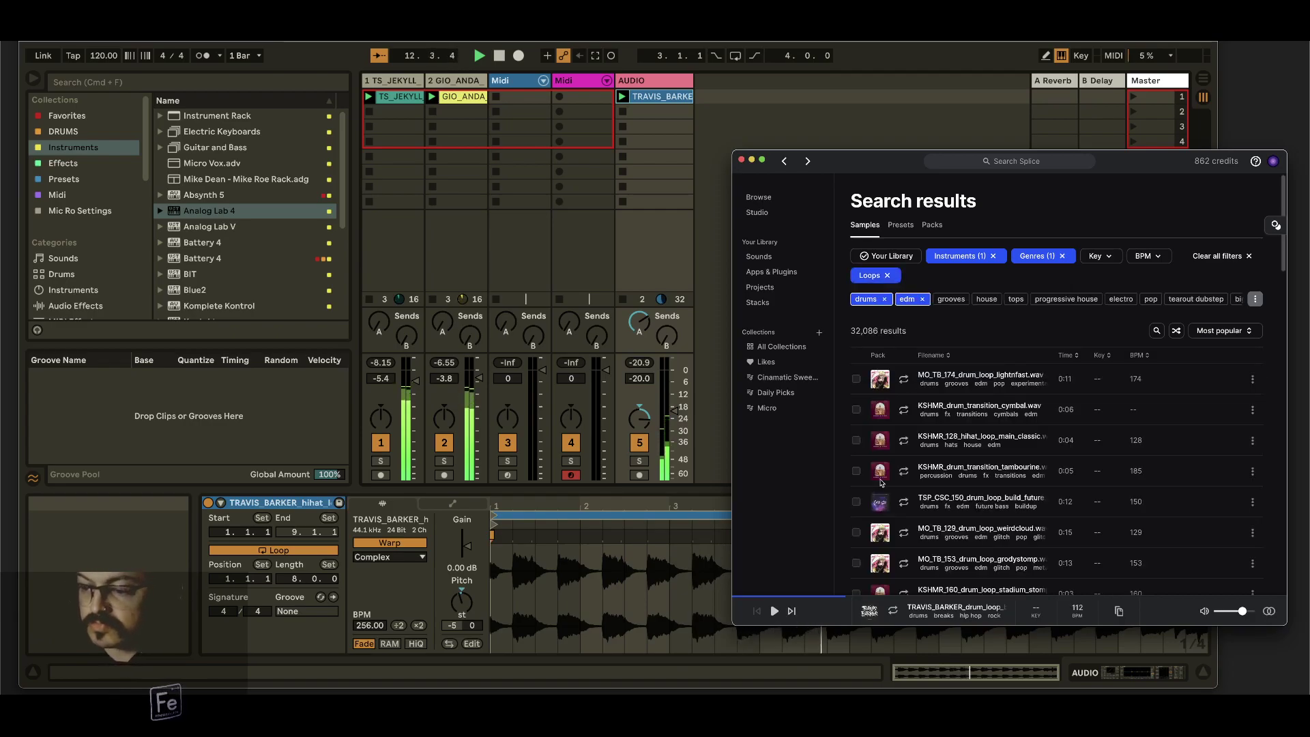
- Audition the EDM drum loops, including KSHMR_drum_transition_cymbal and KSHMR_128_hihat_loop_main_classic, against the playing beat
{"action": "left_click", "coordinate": [906, 410]}
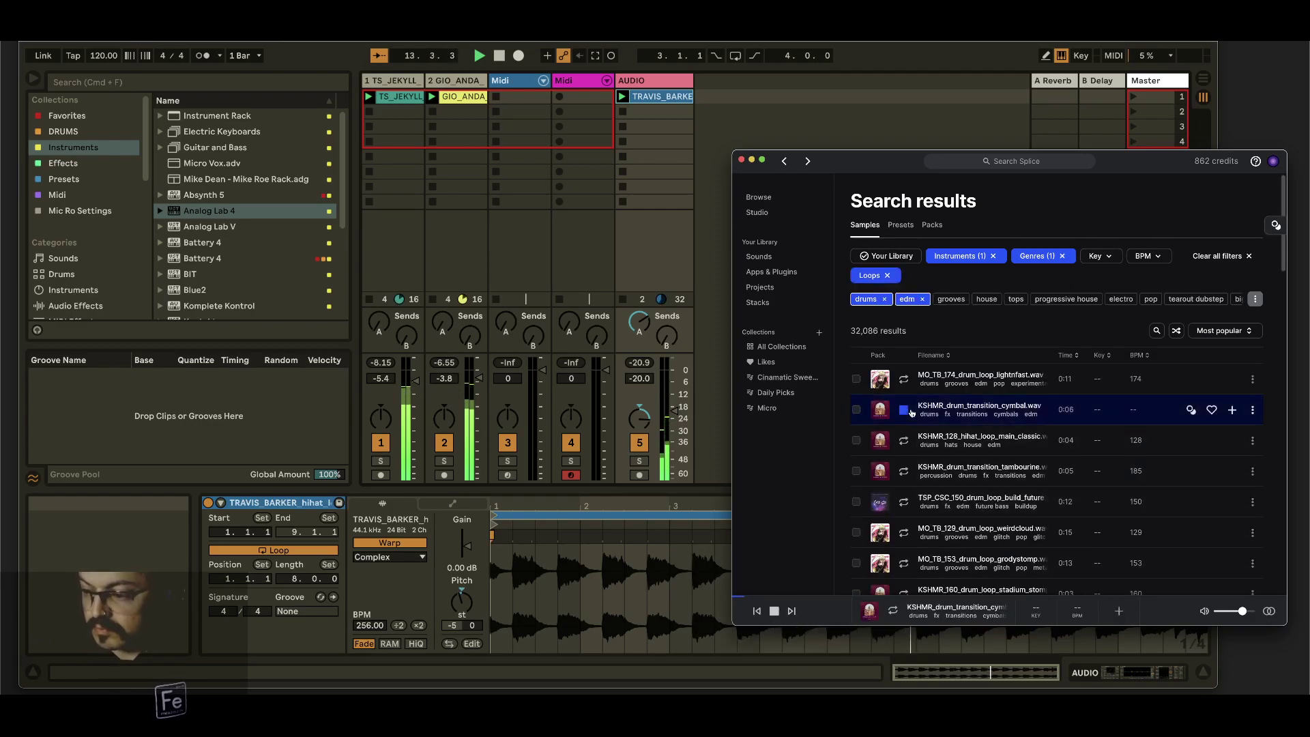
{"action": "scroll", "coordinate": [912, 413], "scroll_direction": "down", "scroll_amount": 2}
{"action": "left_click", "coordinate": [918, 392]}
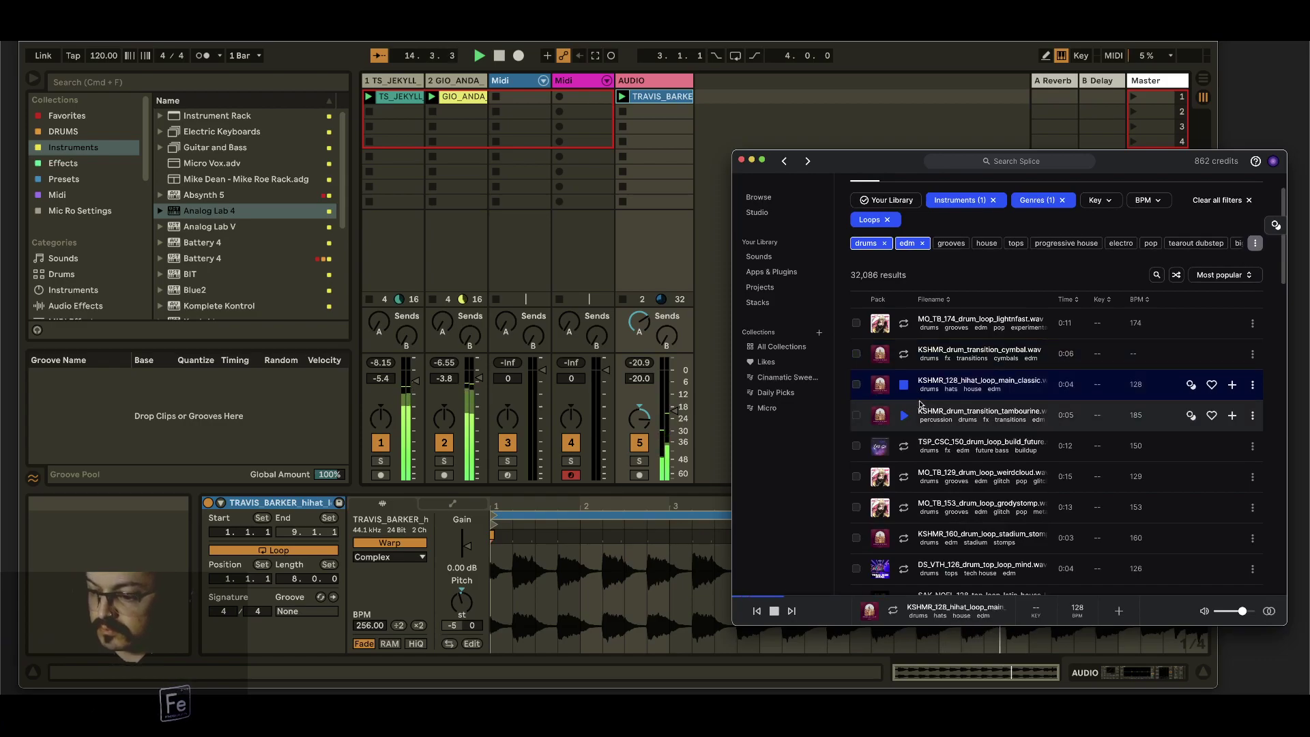
{"action": "scroll", "coordinate": [919, 404], "scroll_direction": "down", "scroll_amount": 1}
{"action": "scroll", "coordinate": [902, 401], "scroll_direction": "down", "scroll_amount": 1}
{"action": "left_click", "coordinate": [908, 400]}
{"action": "scroll", "coordinate": [907, 416], "scroll_direction": "down", "scroll_amount": 1}
{"action": "left_click", "coordinate": [904, 425]}
{"action": "scroll", "coordinate": [907, 436], "scroll_direction": "down", "scroll_amount": 1}
{"action": "left_click", "coordinate": [905, 439]}
{"action": "scroll", "coordinate": [914, 443], "scroll_direction": "down", "scroll_amount": 1}
{"action": "left_click", "coordinate": [905, 432]}
- Narrow the results to tearout dubstep and audition drum loops, including PMEX3_150_Hithat_Loop_Delay, Fox_Drum_loop_strut_01_172 and MODE_drum_loops_150_PhoneLineKru
{"action": "scroll", "coordinate": [921, 437], "scroll_direction": "up", "scroll_amount": 5}
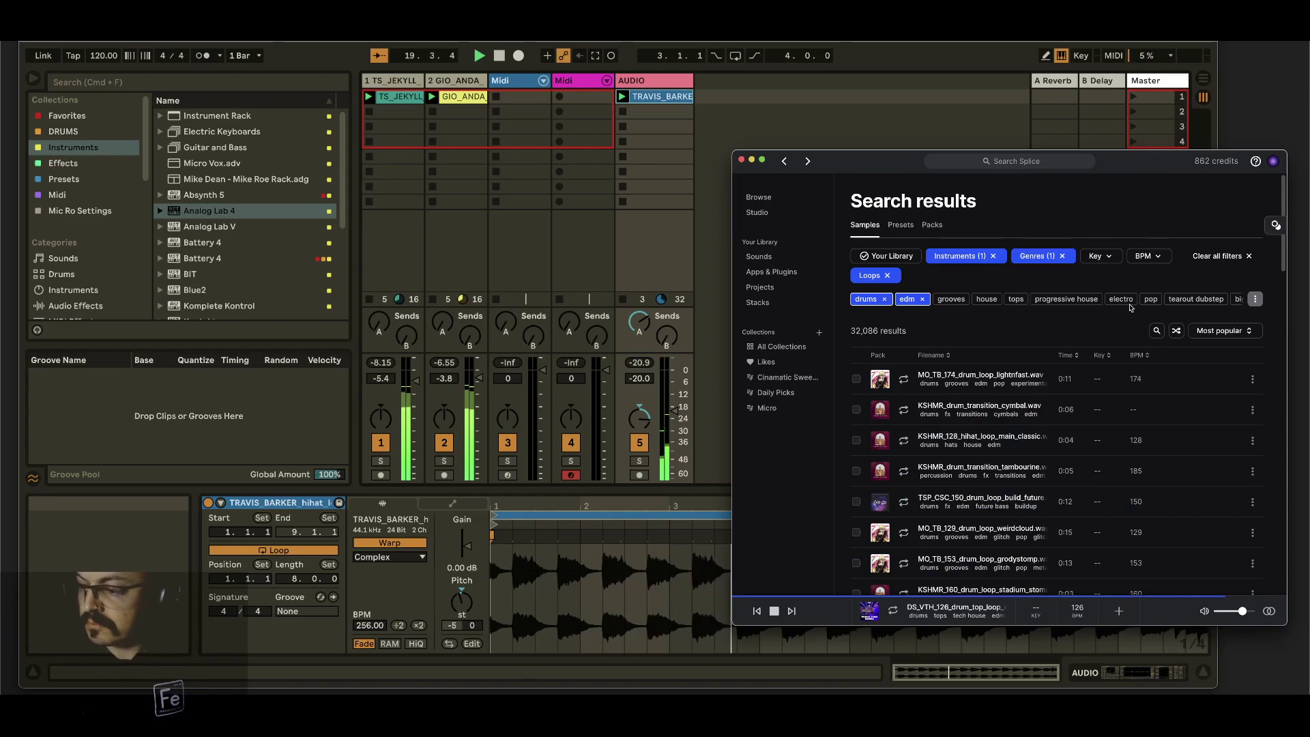
{"action": "left_click", "coordinate": [1196, 299]}
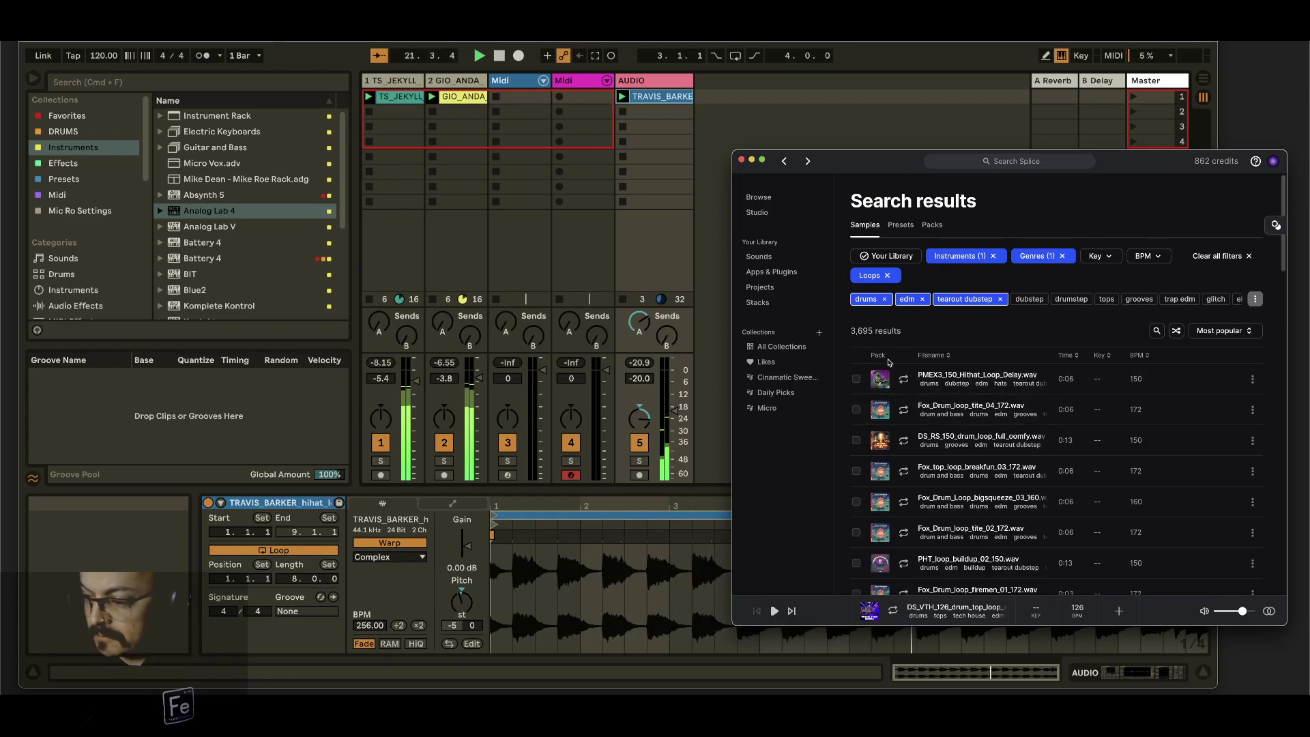
{"action": "left_click", "coordinate": [905, 380]}
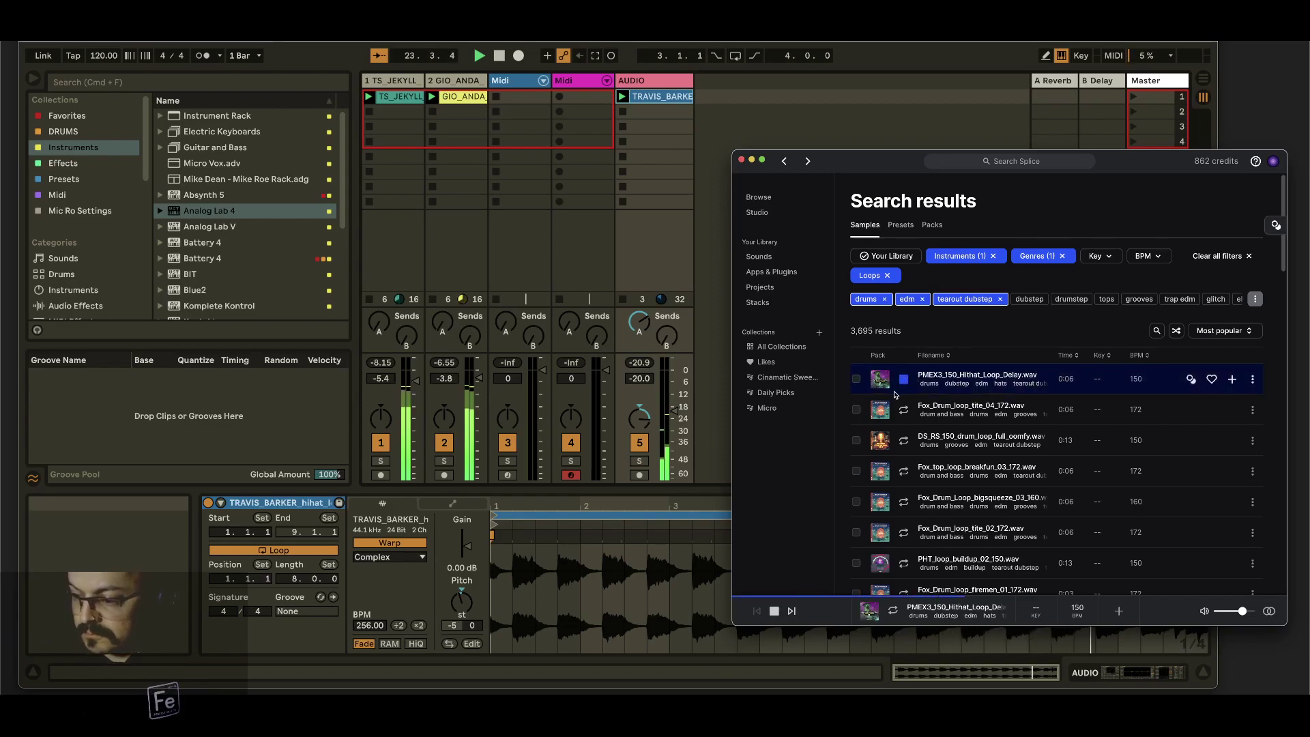
{"action": "scroll", "coordinate": [921, 470], "scroll_direction": "down", "scroll_amount": 1}
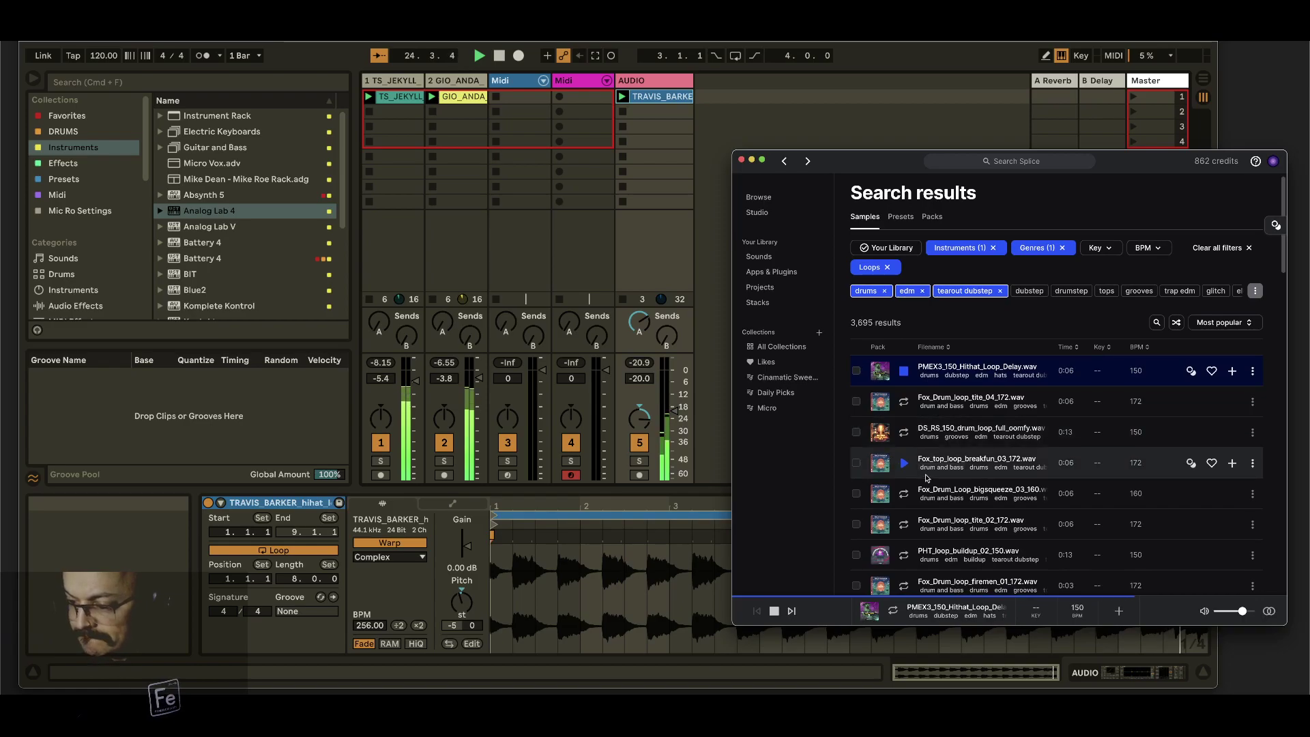
{"action": "left_click", "coordinate": [902, 556]}
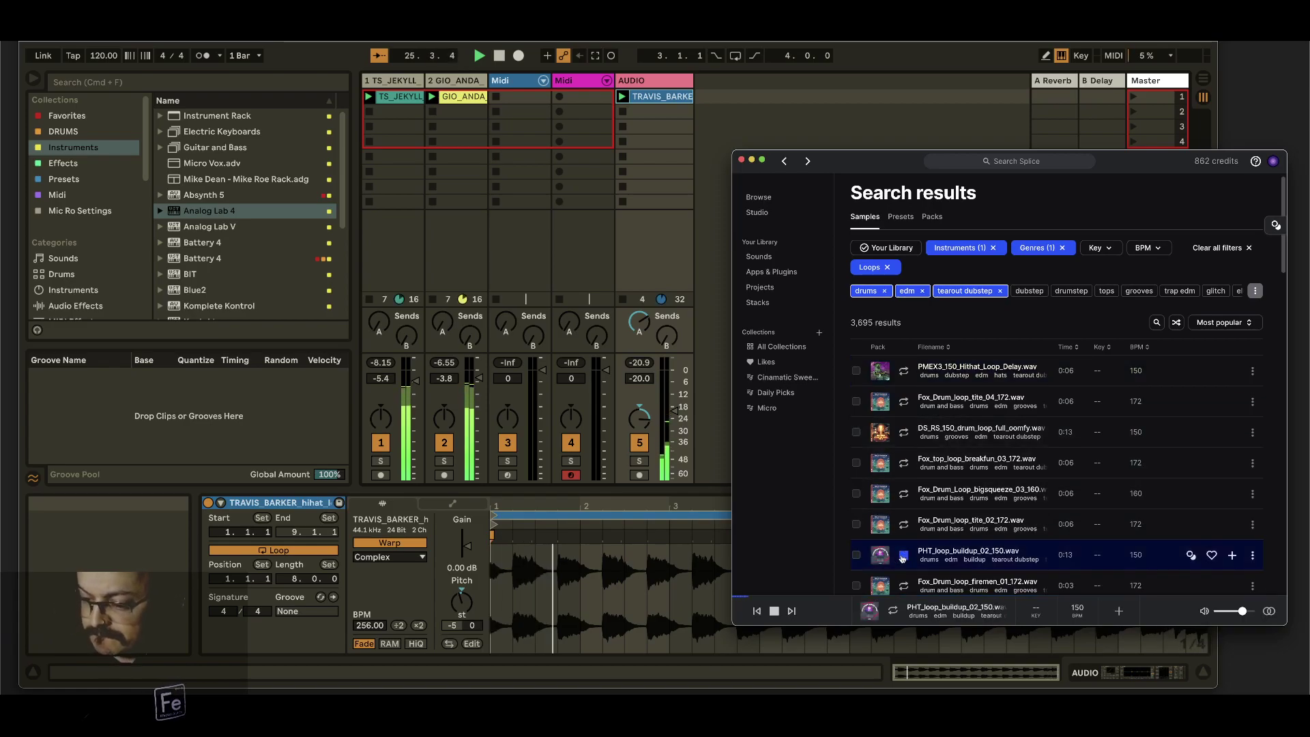
{"action": "scroll", "coordinate": [904, 539], "scroll_direction": "down", "scroll_amount": 5}
{"action": "left_click", "coordinate": [904, 516]}
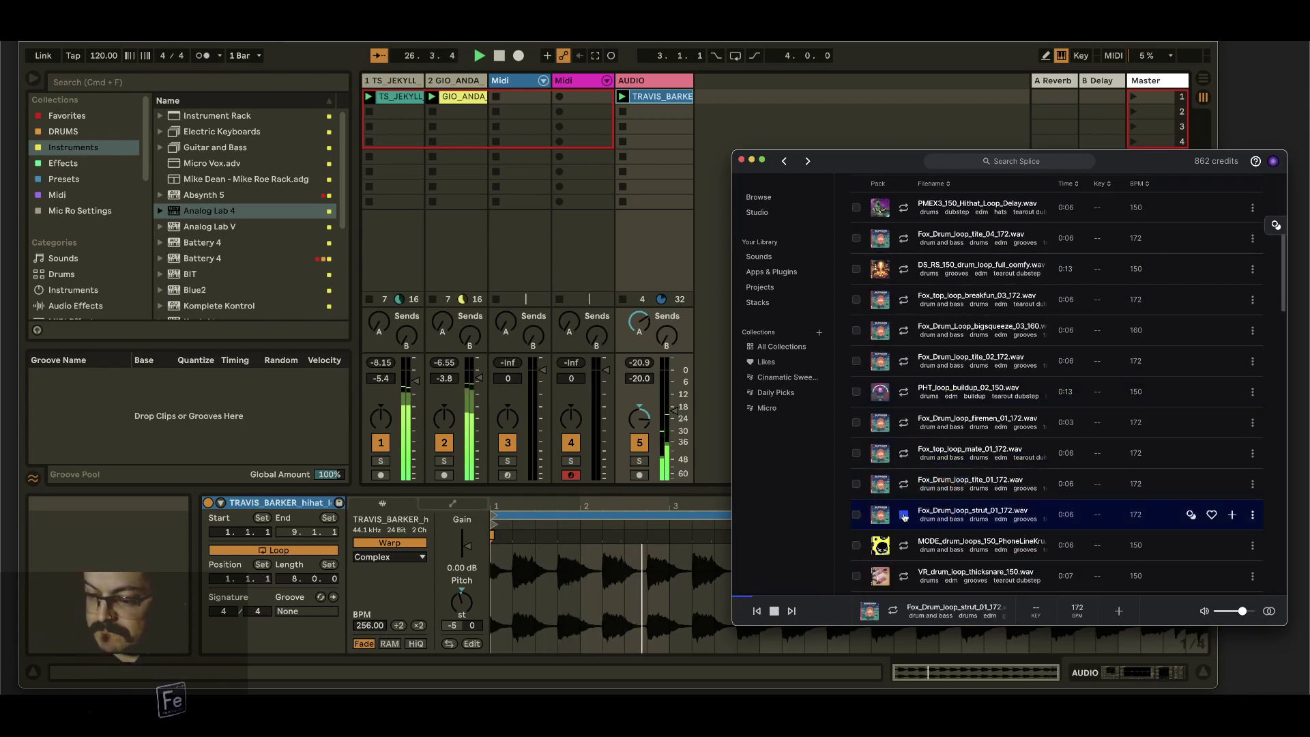
{"action": "left_click", "coordinate": [905, 545]}
{"action": "scroll", "coordinate": [909, 546], "scroll_direction": "down", "scroll_amount": 3}
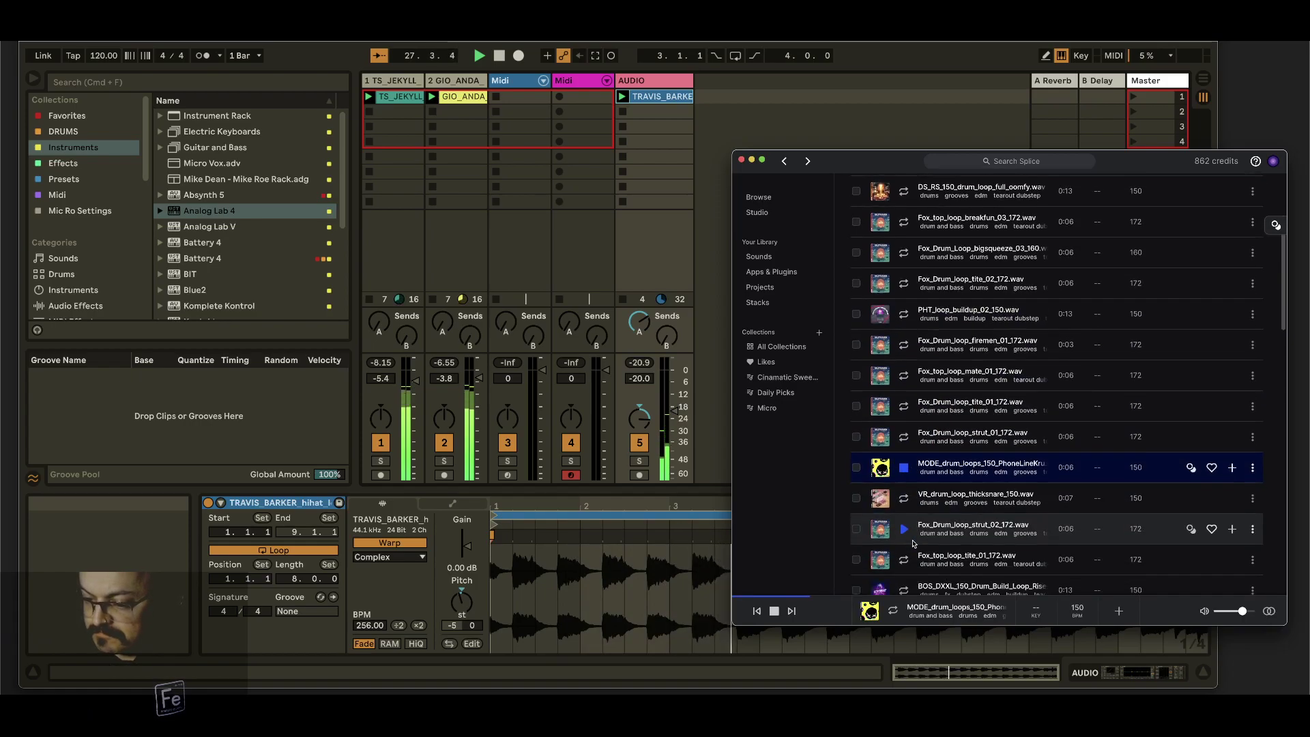
- Add MODE_drum_loops_150_PhoneLineKru to the Splice library, load it into slot 1 of a new audio track in Ableton Live and launch it
{"action": "left_click", "coordinate": [1232, 432]}
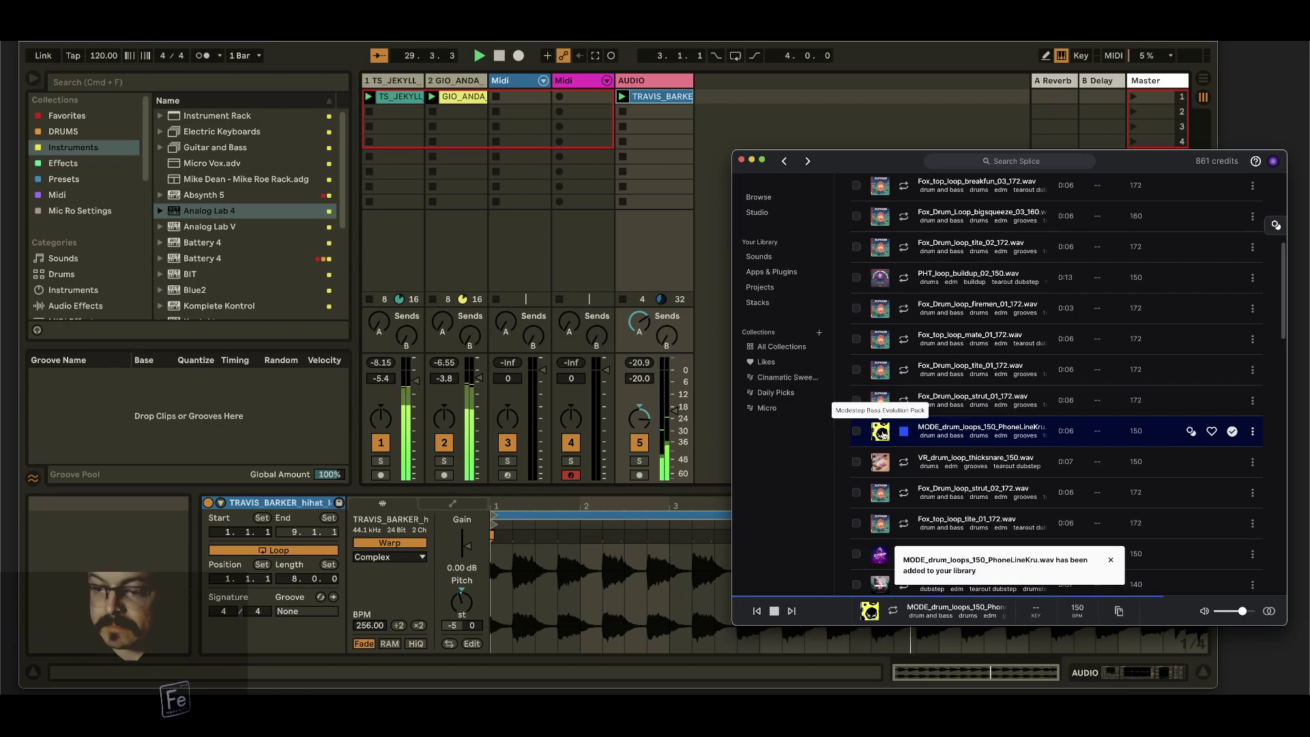
{"action": "left_click_drag", "start_coordinate": [880, 432], "coordinate": [705, 103]}
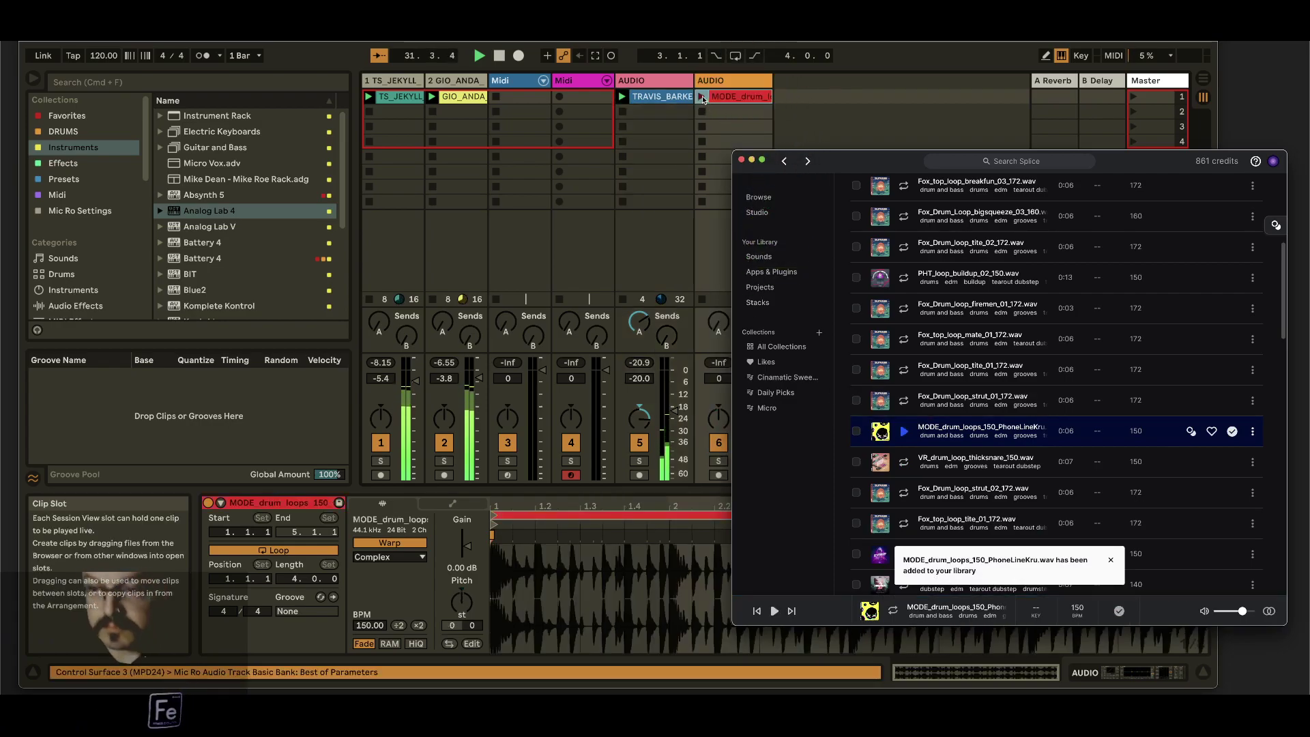
{"action": "left_click", "coordinate": [703, 99]}
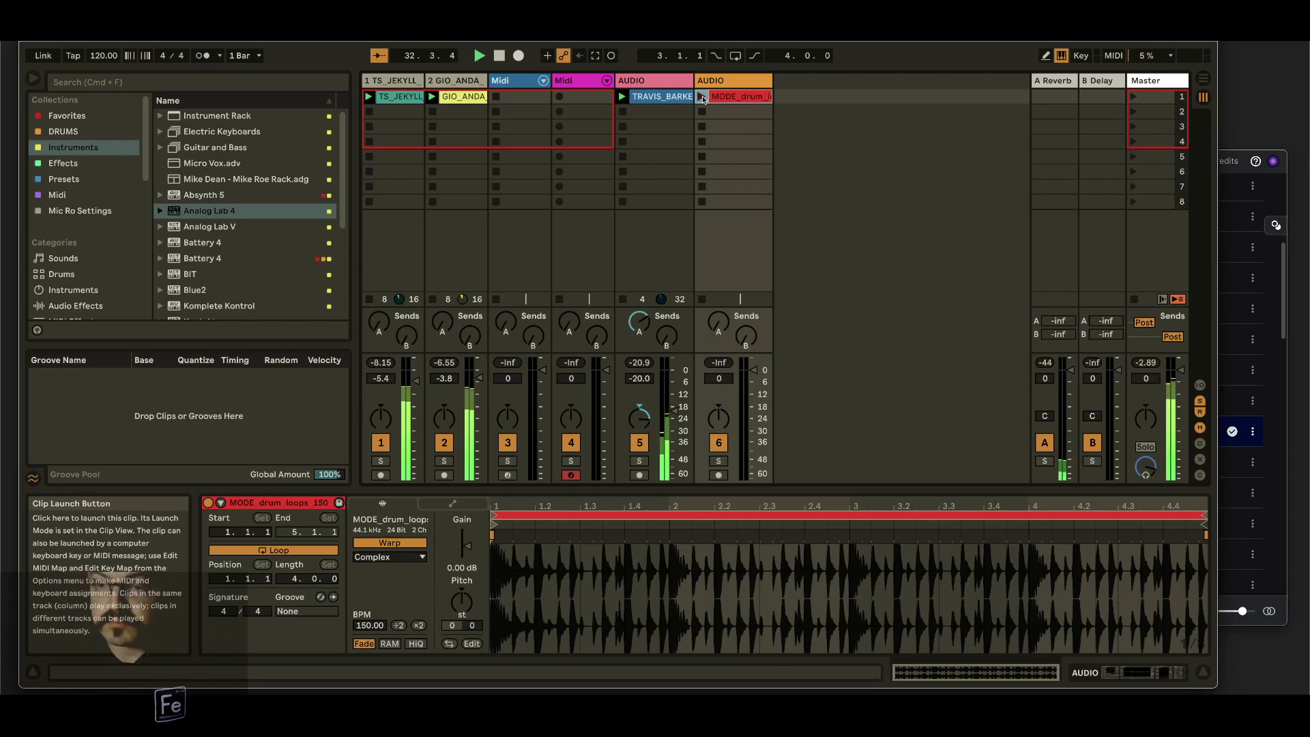
- Set the new drum loop track's volume to -10.3 dB and the project tempo to 141 BPM
{"action": "left_click_drag", "start_coordinate": [753, 373], "coordinate": [753, 386]}
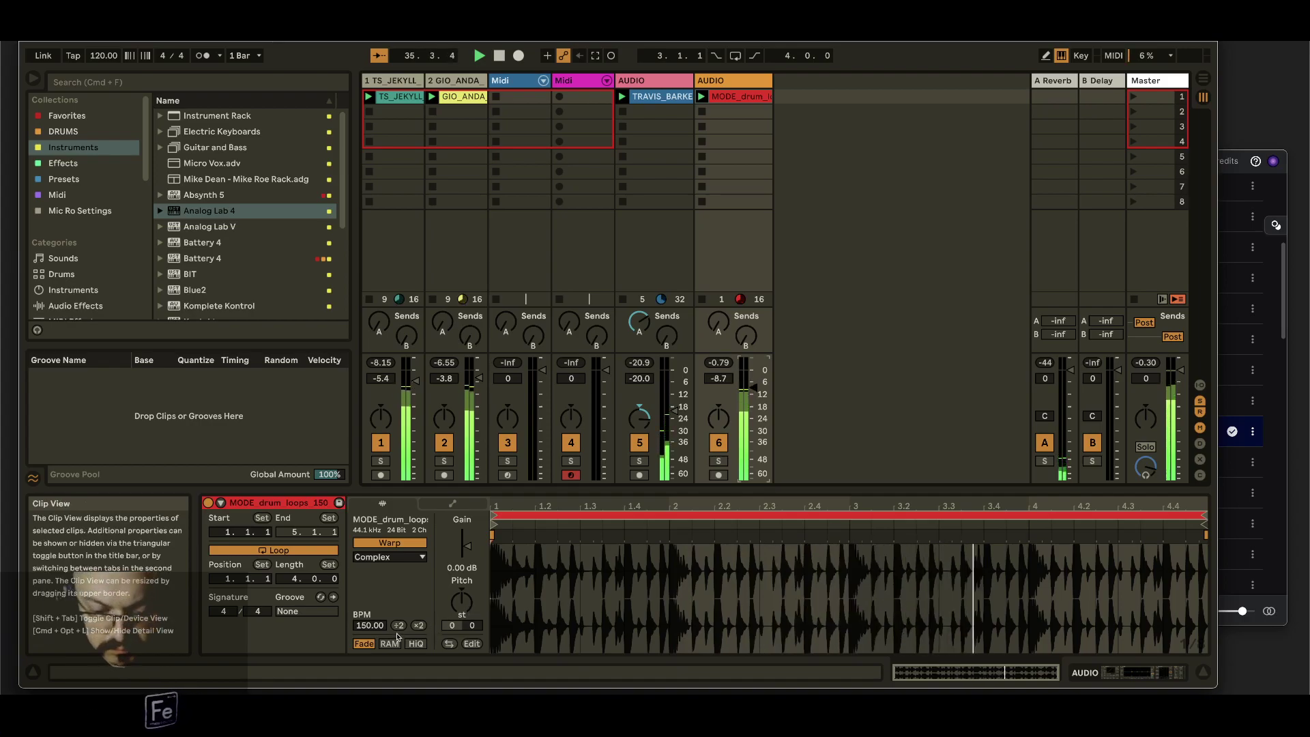
{"action": "left_click_drag", "start_coordinate": [104, 55], "coordinate": [104, 43]}
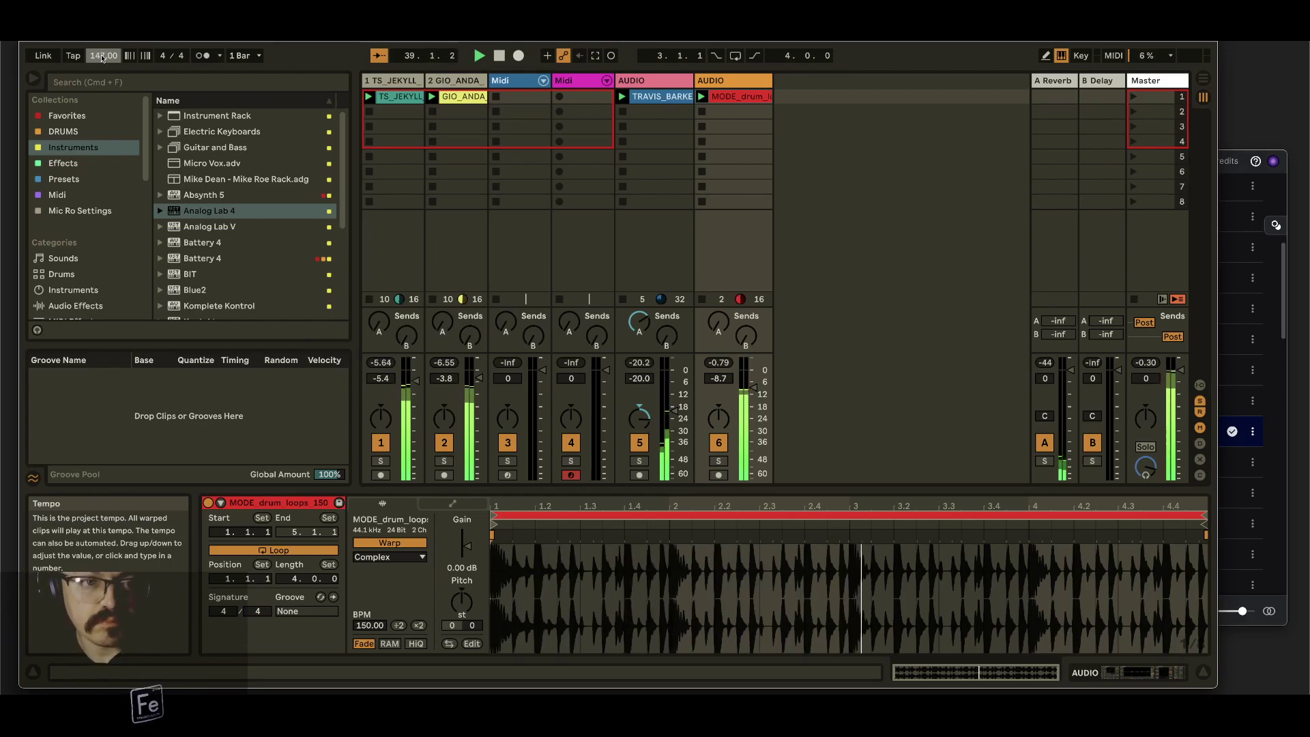
{"action": "left_click_drag", "start_coordinate": [103, 56], "coordinate": [102, 62]}
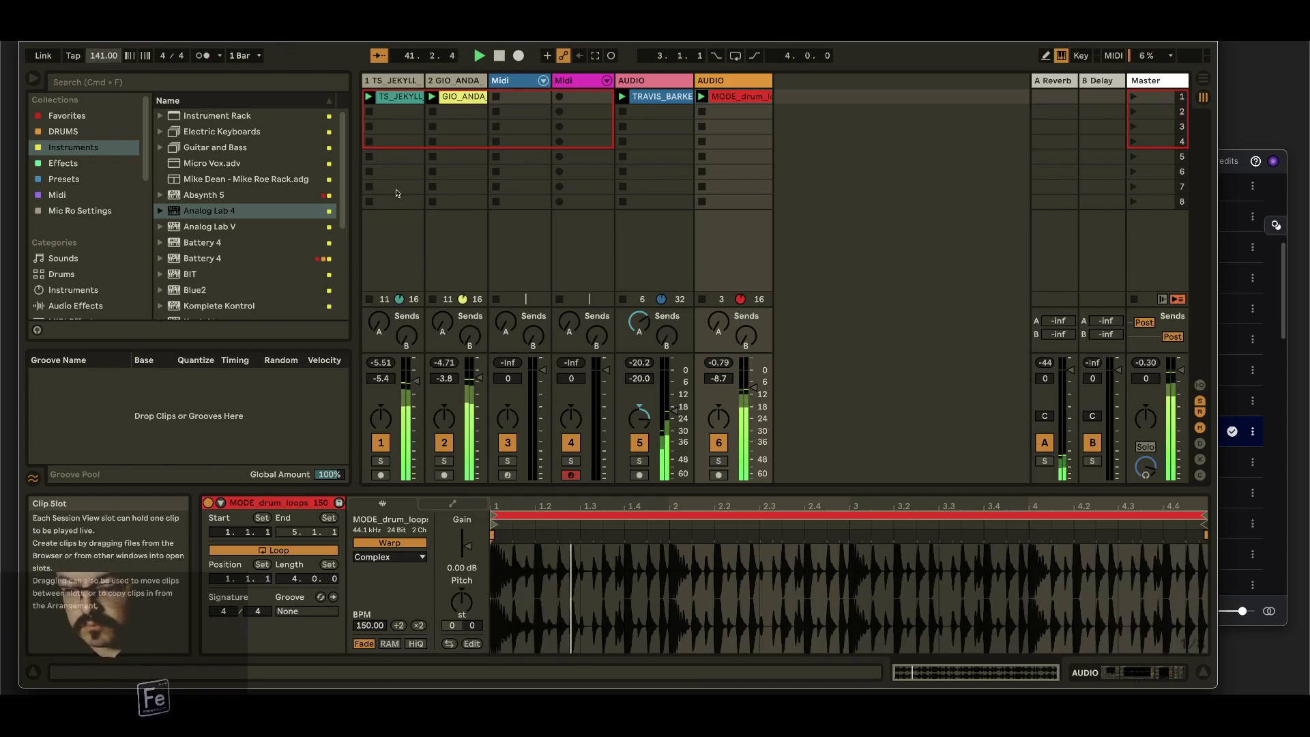
{"action": "left_click_drag", "start_coordinate": [754, 387], "coordinate": [753, 395]}
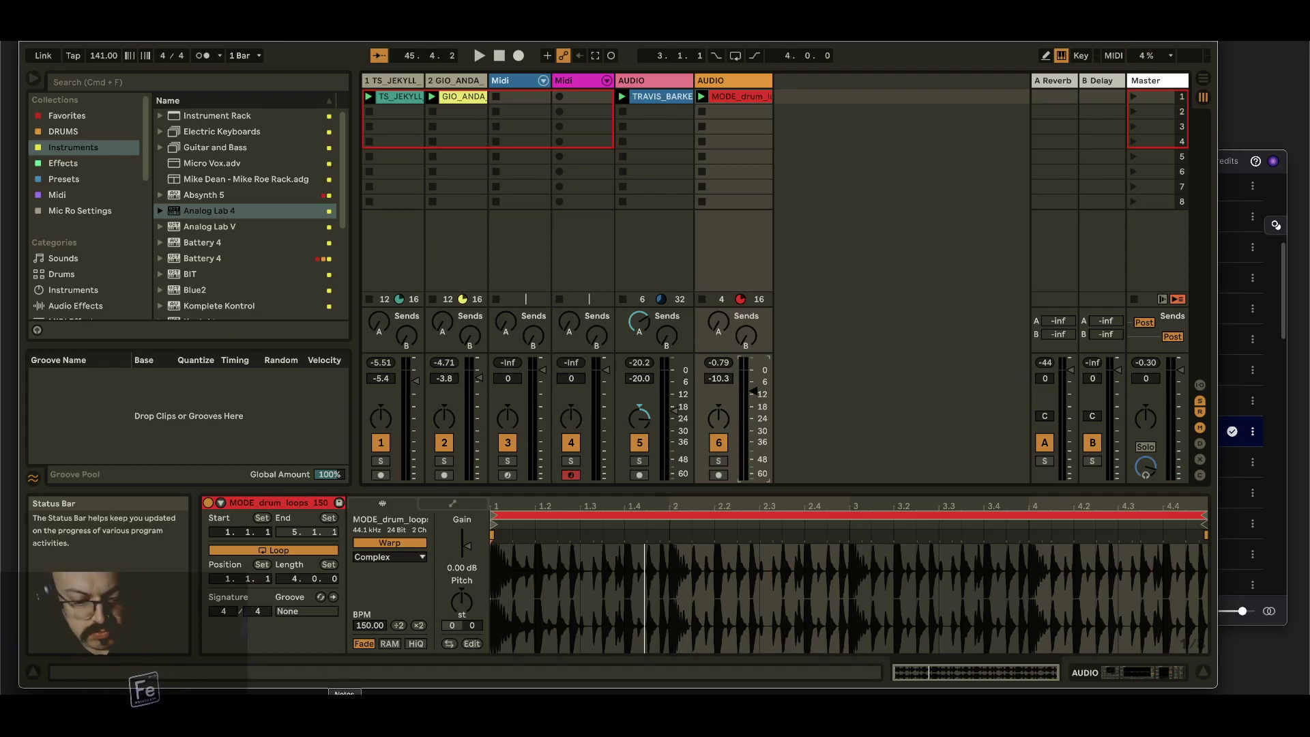
{"action": "left_click", "coordinate": [374, 706]}
{"action": "left_click", "coordinate": [296, 420]}
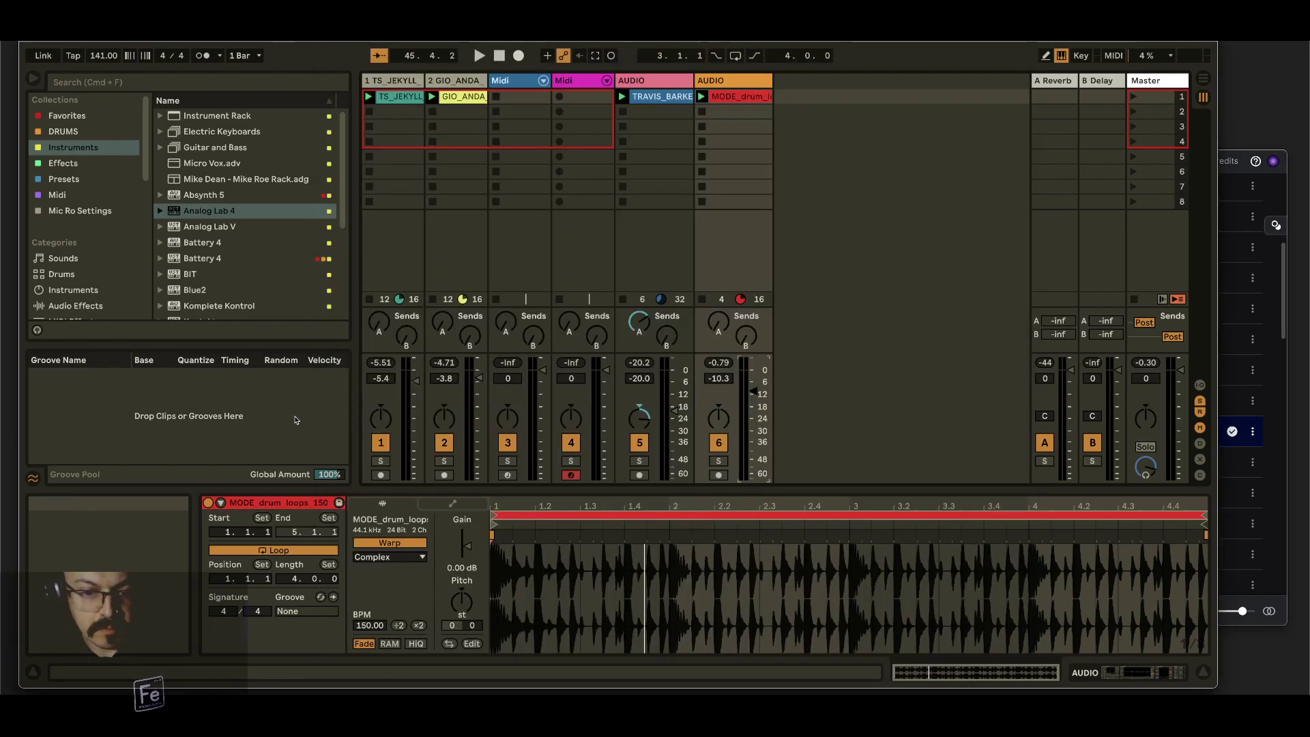
- Record the playing session clips into the Arrangement for about eight bars, stopping all clips and ending the recording
{"action": "left_click", "coordinate": [519, 55]}
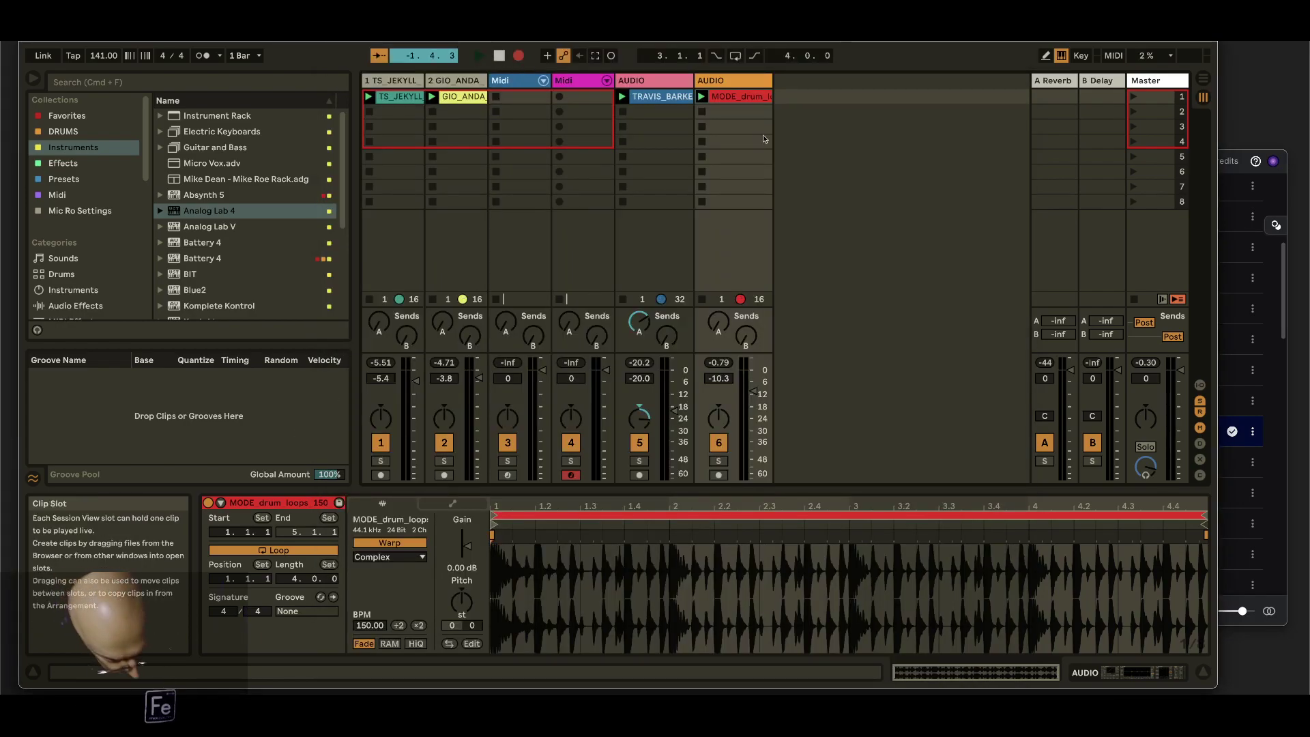
{"action": "key", "text": "Tab"}
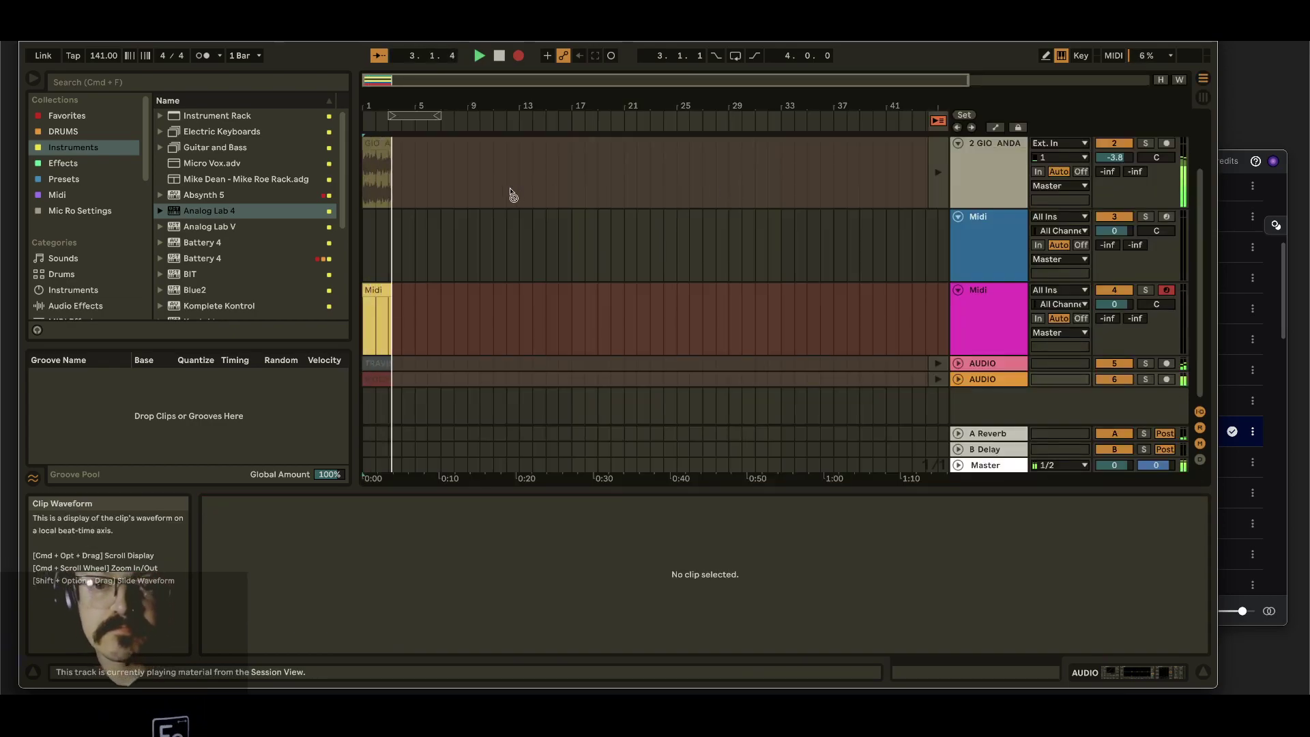
{"action": "key", "text": "Tab"}
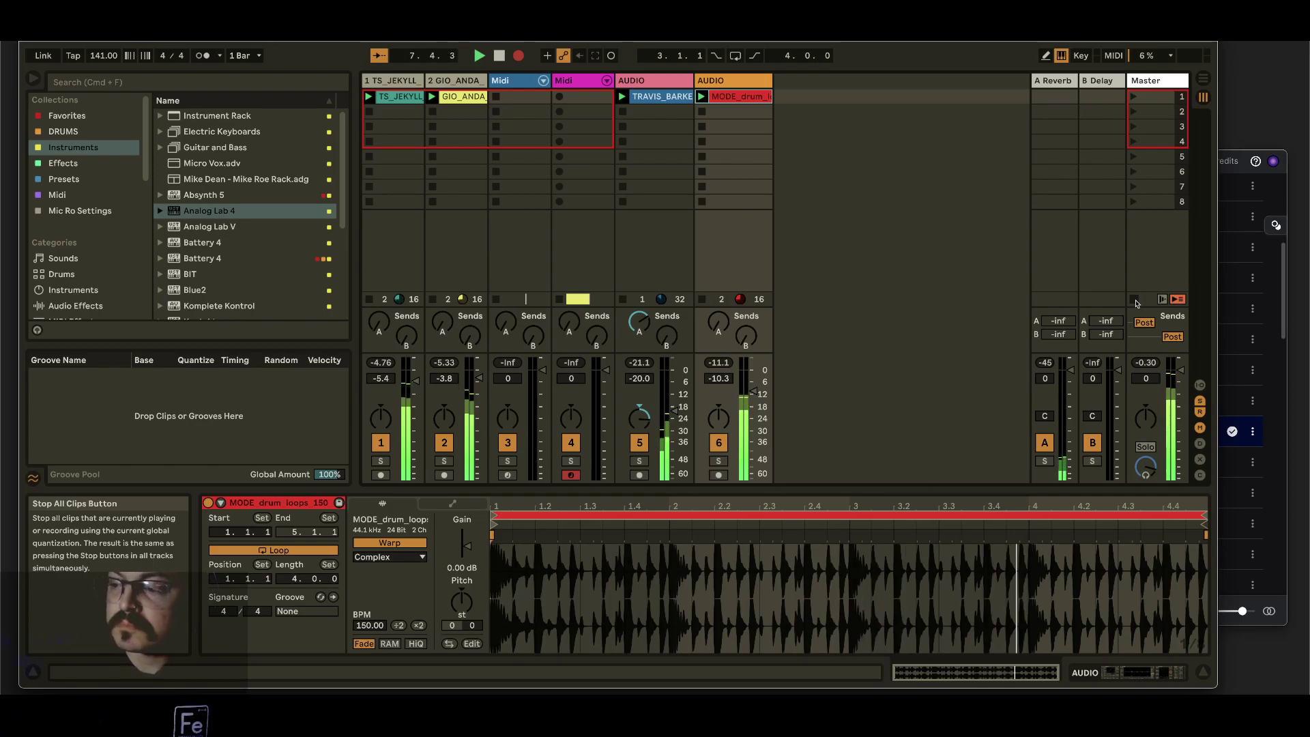
{"action": "left_click", "coordinate": [1134, 300]}
{"action": "key", "text": "Tab"}
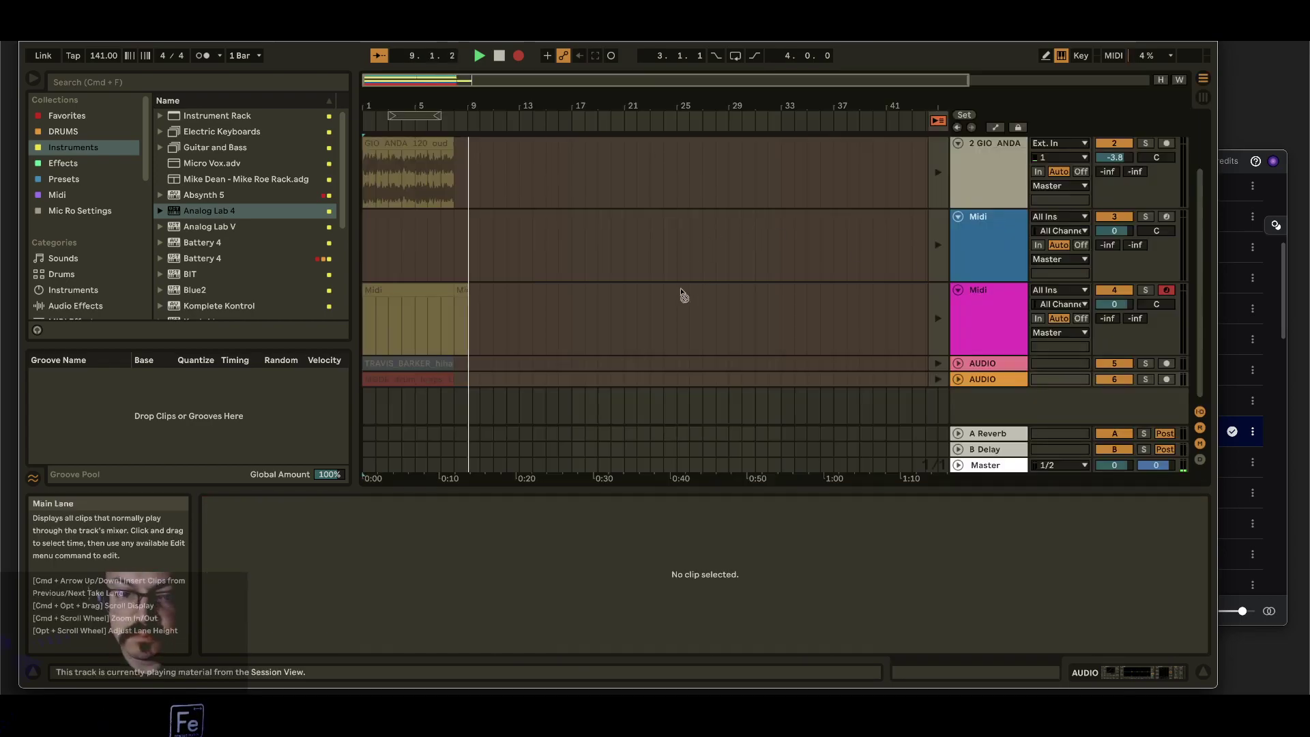
{"action": "left_click", "coordinate": [519, 55]}
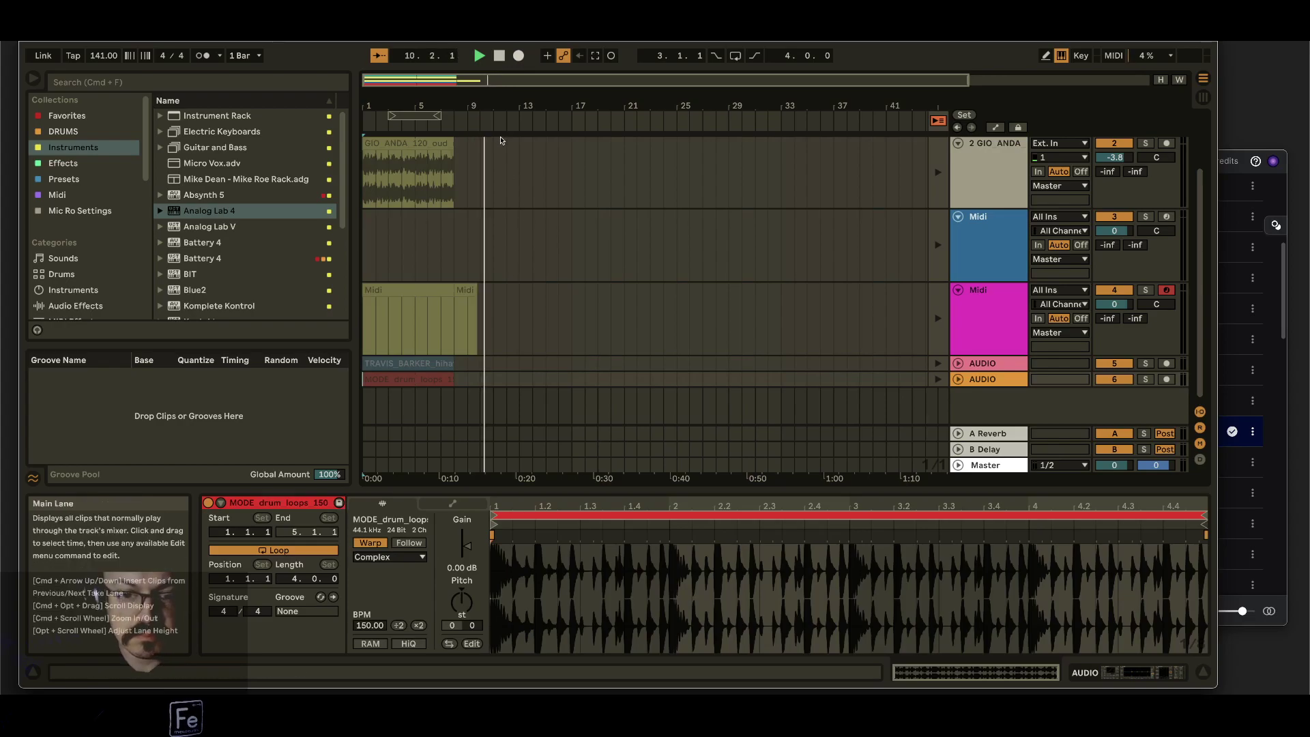
{"action": "key", "text": "space"}
- Delete the recorded material from bar 5 onward on all tracks and return playback to the Arrangement
{"action": "left_click_drag", "start_coordinate": [476, 387], "coordinate": [418, 150]}
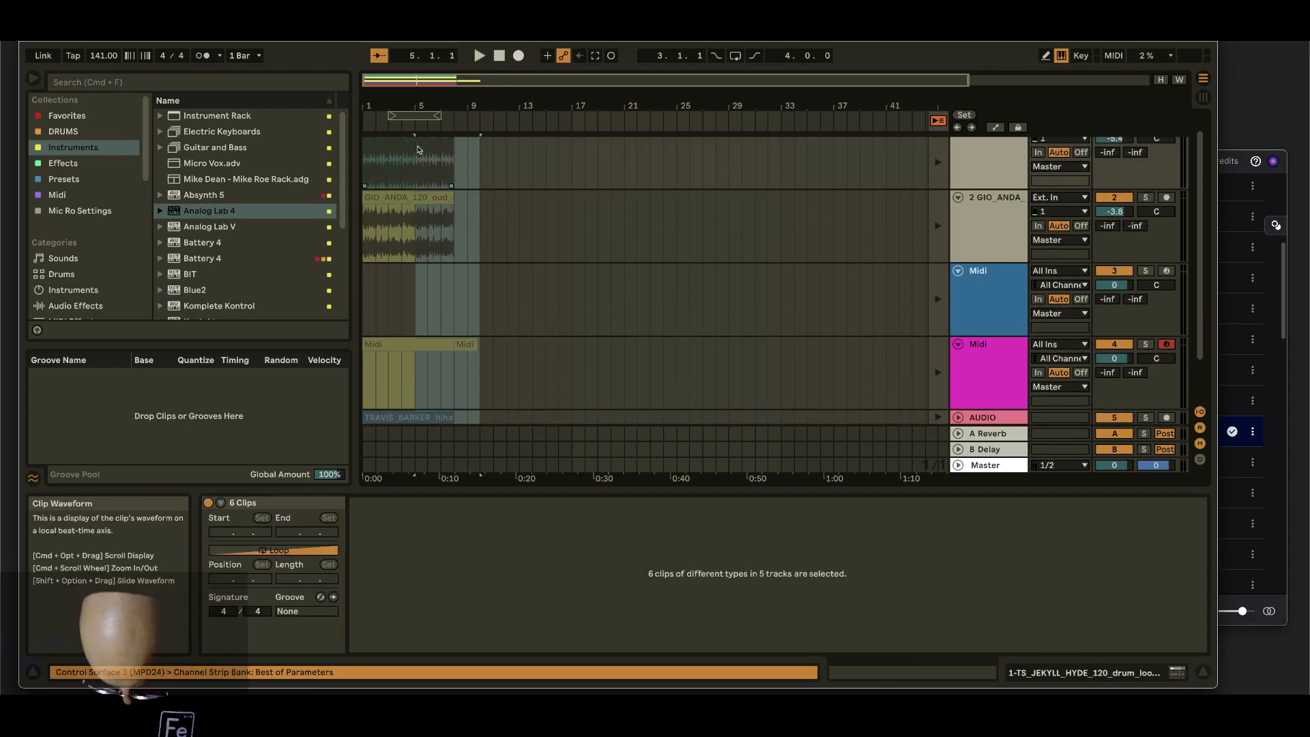
{"action": "key", "text": "Delete"}
{"action": "left_click", "coordinate": [940, 123]}
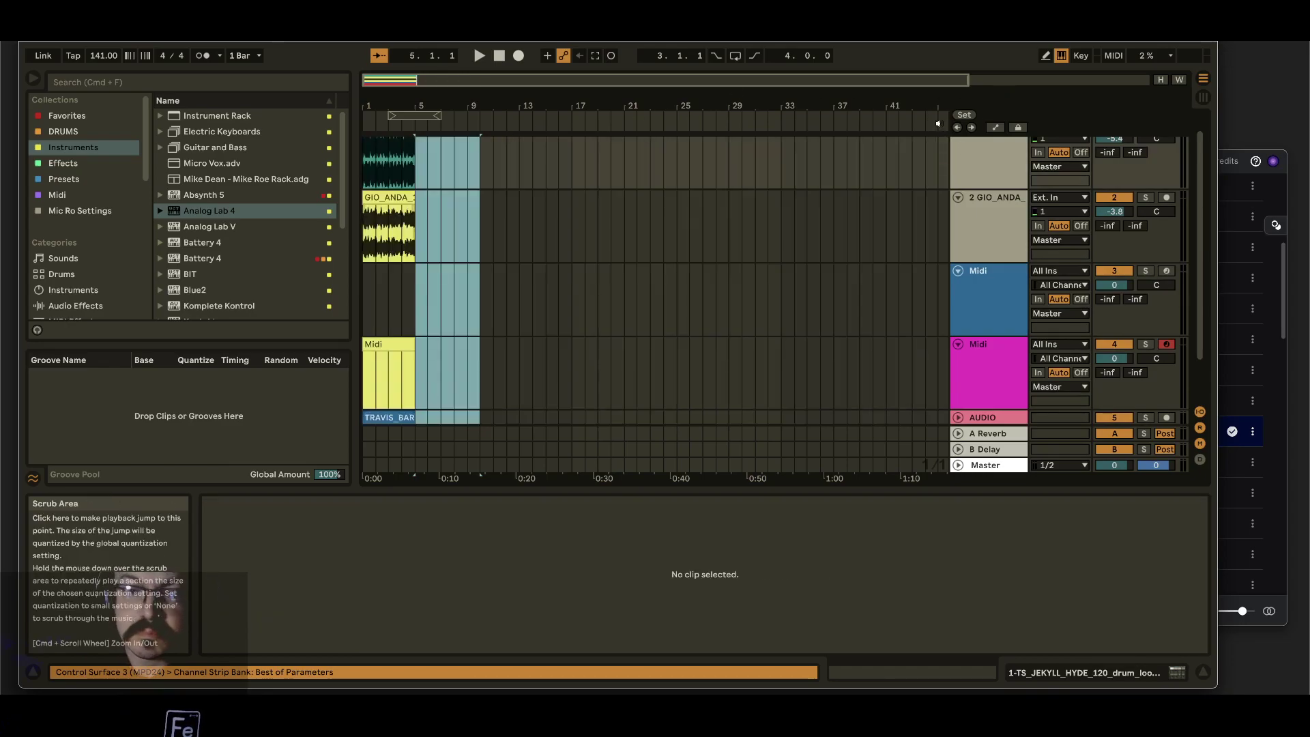
- Duplicate the first four bars of the TS_JEKYLL, GIO_ANDA, Midi and TRAVIS_BARKER clips three times, filling up to bar 17
{"action": "left_click", "coordinate": [421, 424]}
{"action": "key", "text": "super+a"}
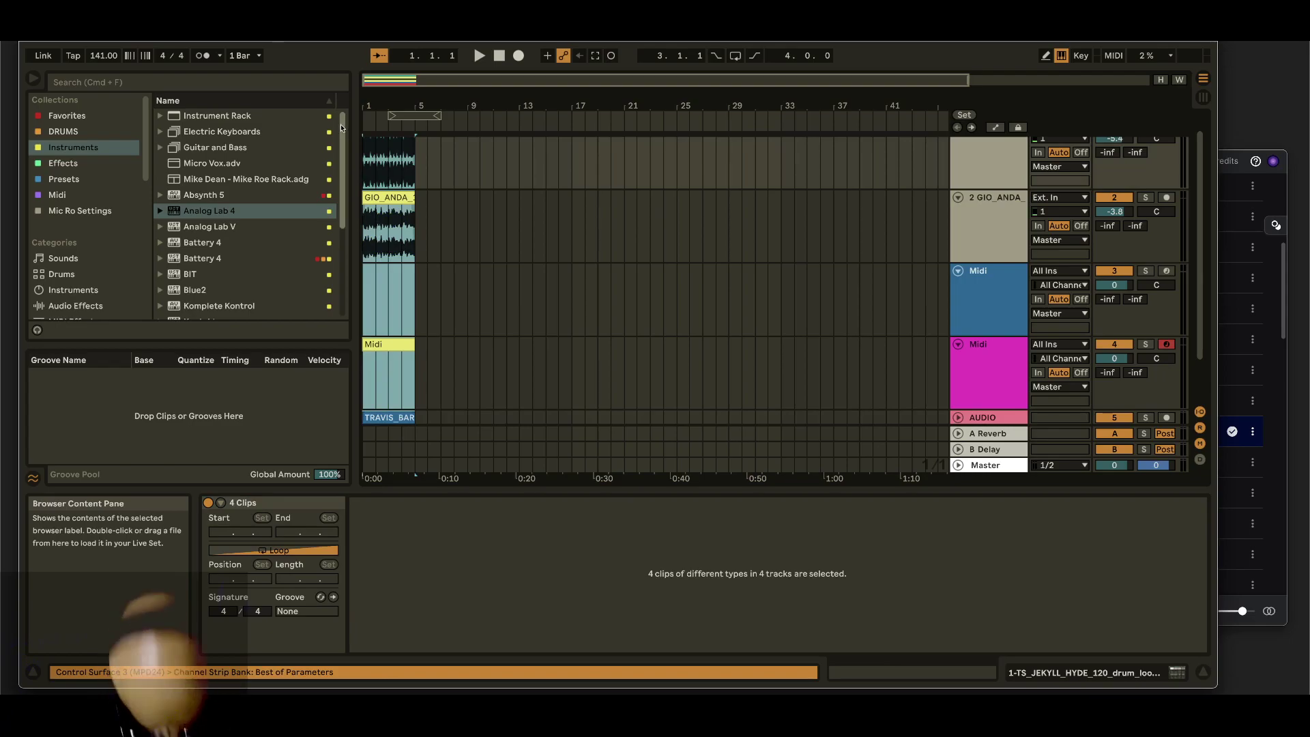
{"action": "key", "text": "super+d"}
{"action": "key", "text": "super+d"}
{"action": "key", "text": "super+d"}
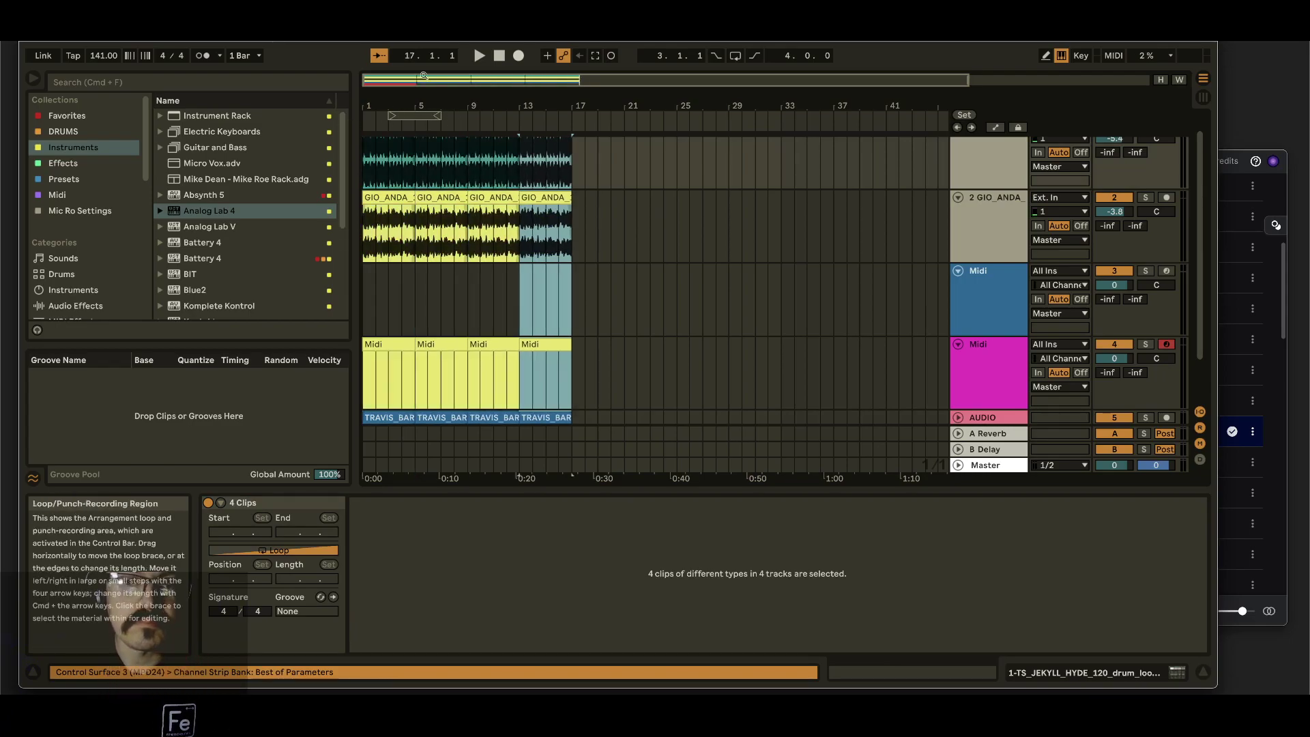
- Play the arrangement and try project tempos of 120, 84 and 97 BPM
{"action": "left_click", "coordinate": [99, 56]}
{"action": "type", "text": "120"}
{"action": "key", "text": "Return"}
{"action": "key", "text": "space"}
{"action": "left_click", "coordinate": [99, 56]}
{"action": "type", "text": "84"}
{"action": "key", "text": "Return"}
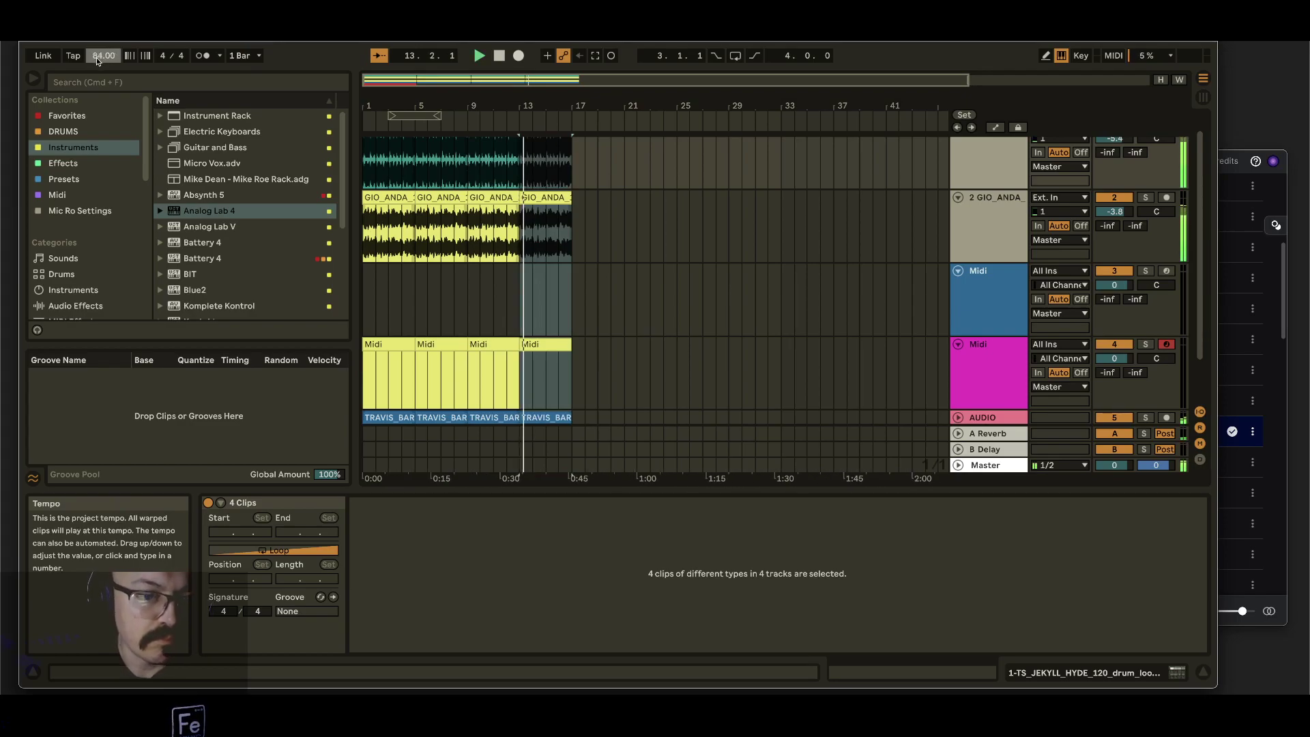
{"action": "left_click", "coordinate": [99, 56]}
{"action": "type", "text": "97"}
{"action": "key", "text": "Return"}
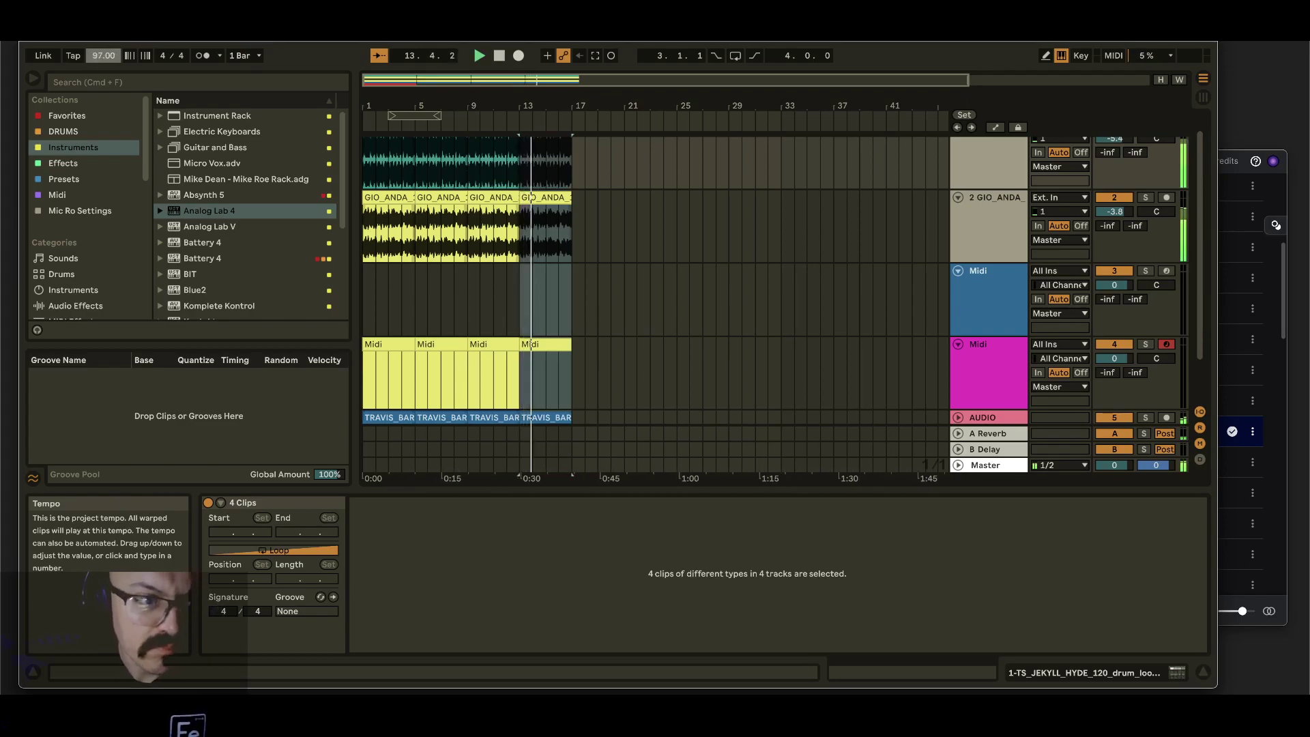
- Set the project tempo to 100 BPM
{"action": "left_click", "coordinate": [99, 56]}
{"action": "type", "text": "100"}
{"action": "key", "text": "Return"}
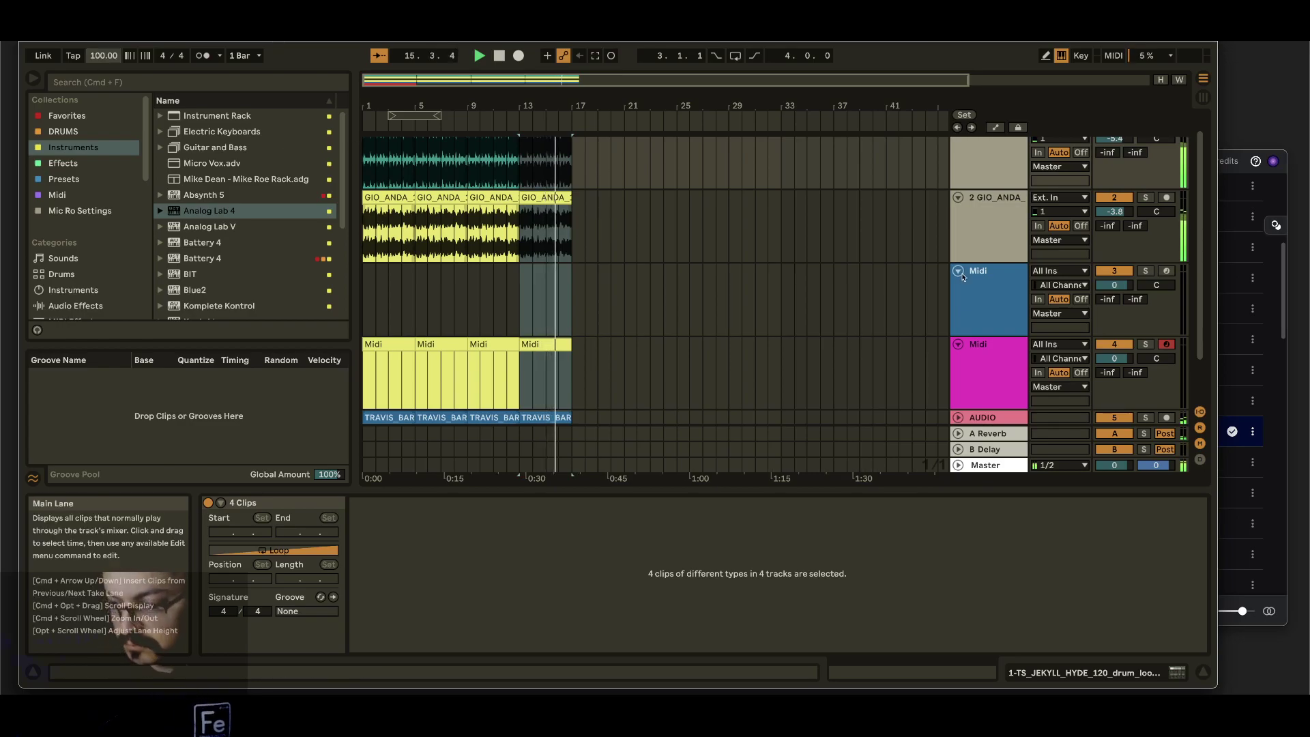
- Fold the expanded Arrangement tracks and move the four-bar loop region to start at bar 1
{"action": "left_click", "coordinate": [958, 345]}
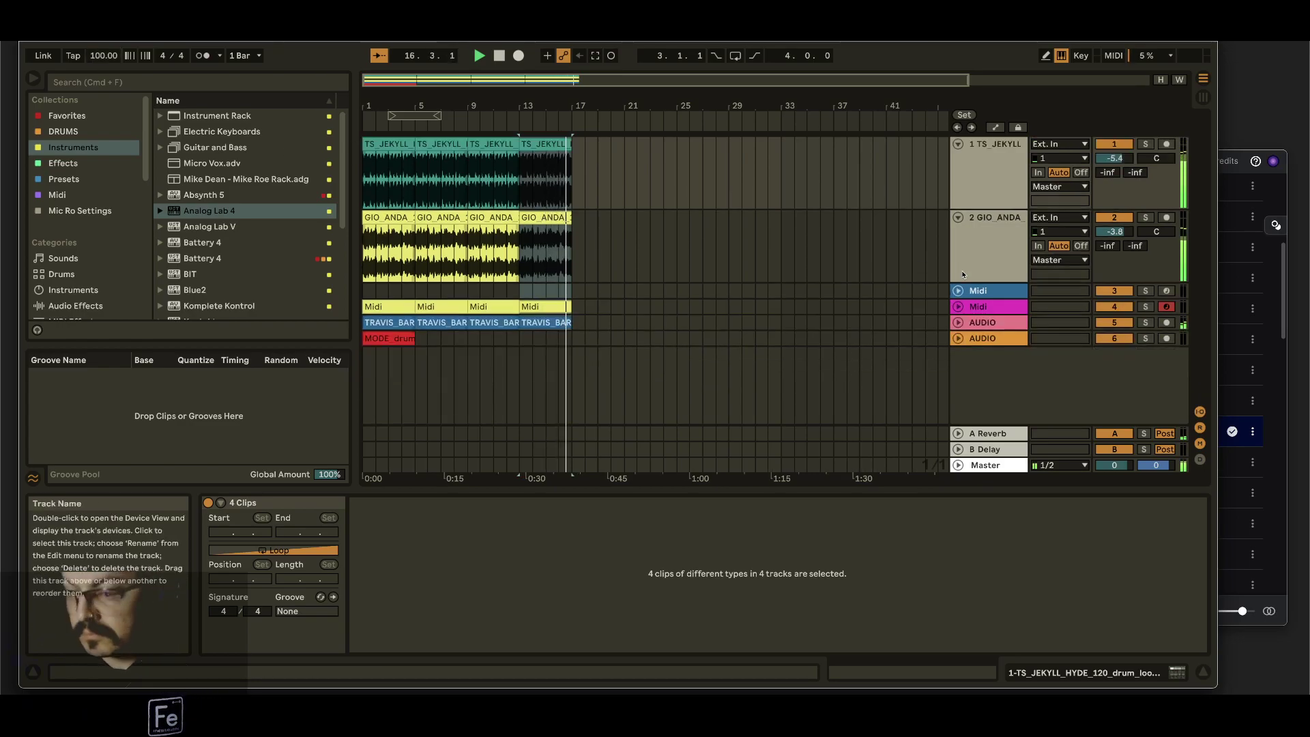
{"action": "left_click", "coordinate": [958, 217]}
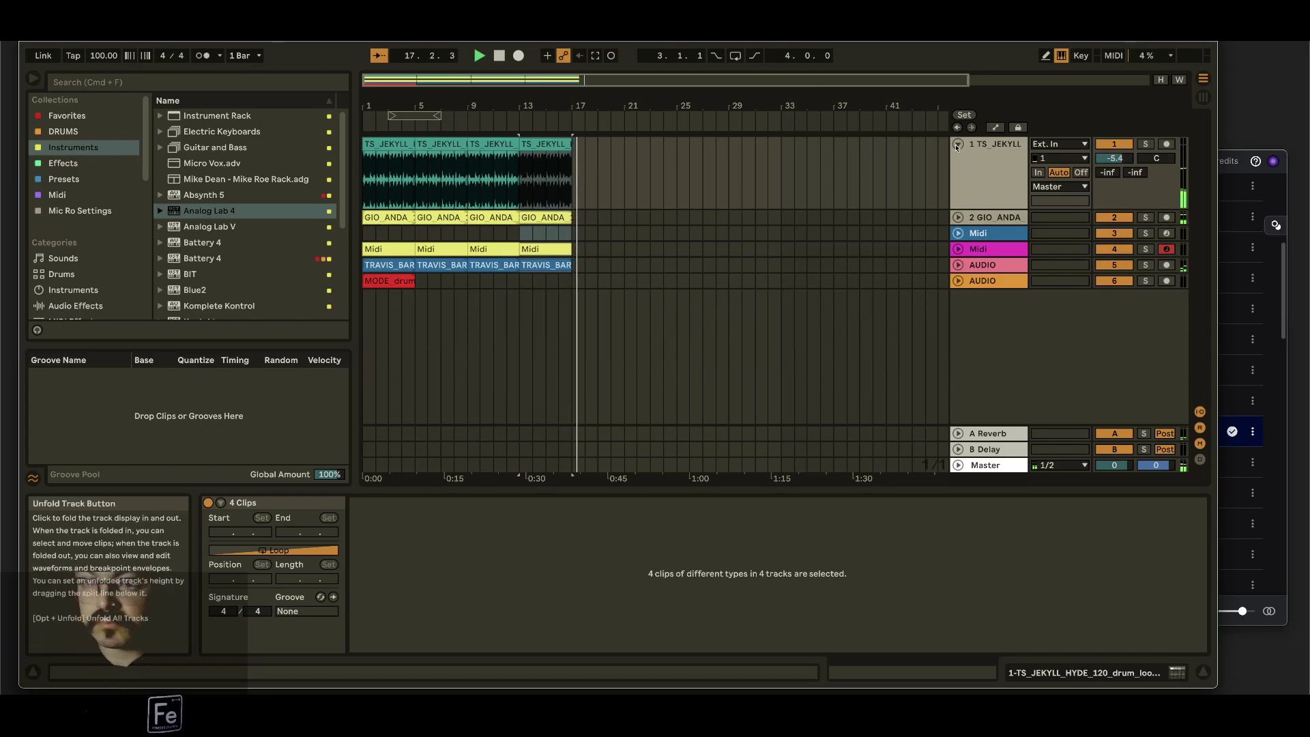
{"action": "left_click", "coordinate": [956, 147]}
{"action": "left_click_drag", "start_coordinate": [414, 116], "coordinate": [362, 118]}
{"action": "left_click", "coordinate": [362, 117]}
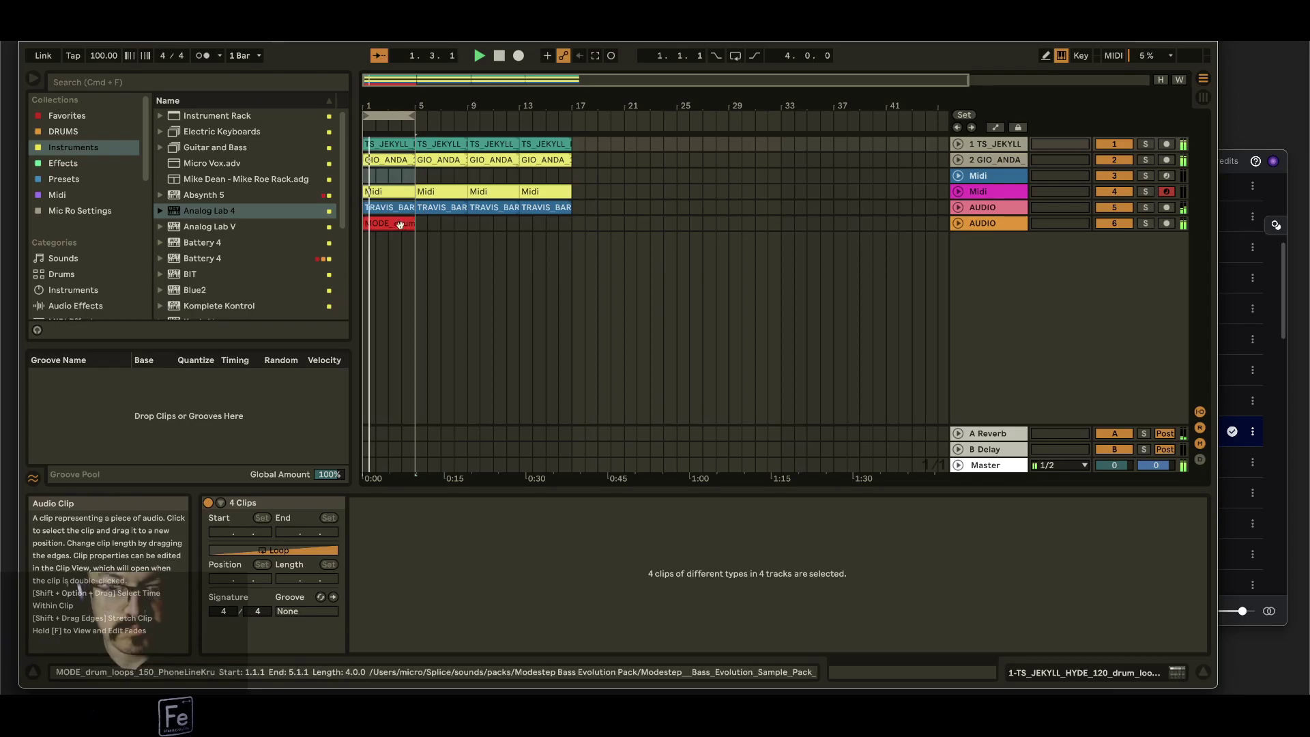
- Set the MODE_drum_loops clip to 300 BPM with Complex Pro warping and formants 25, transpose it -12 semitones, and replay the arrangement
{"action": "left_click", "coordinate": [394, 224]}
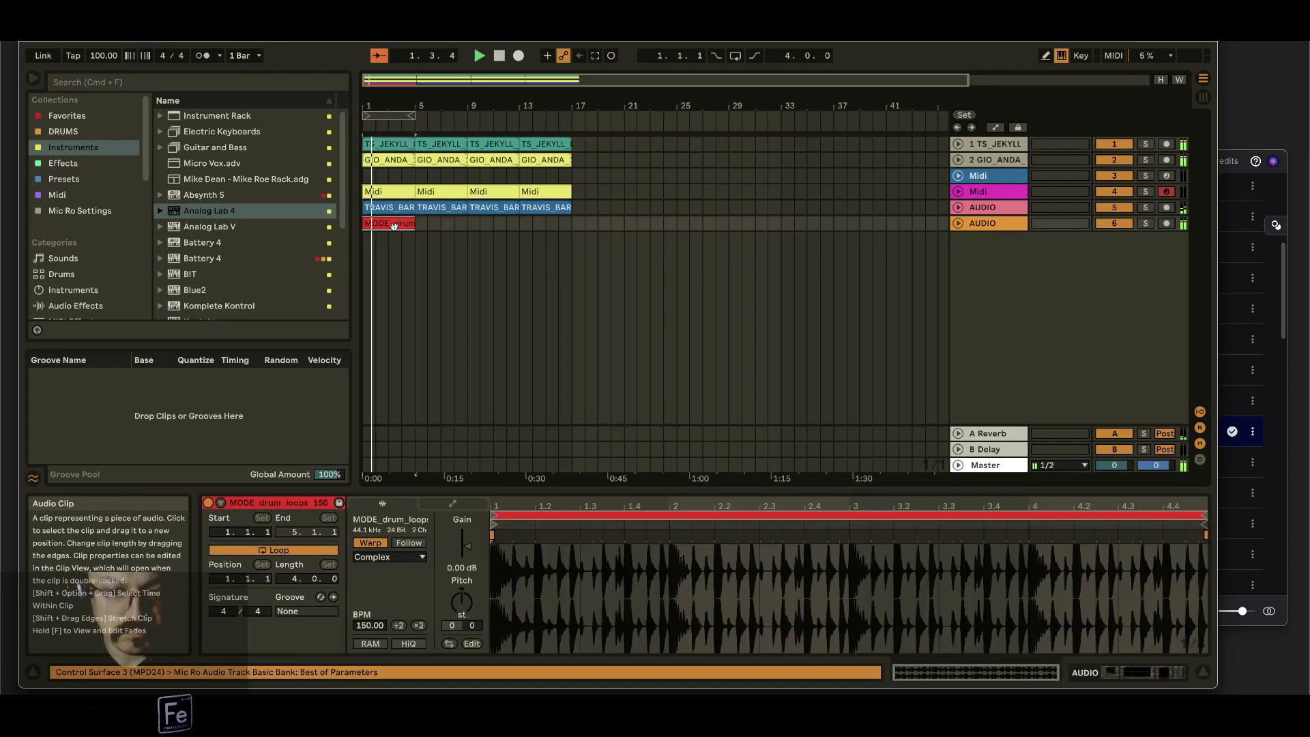
{"action": "left_click", "coordinate": [418, 626]}
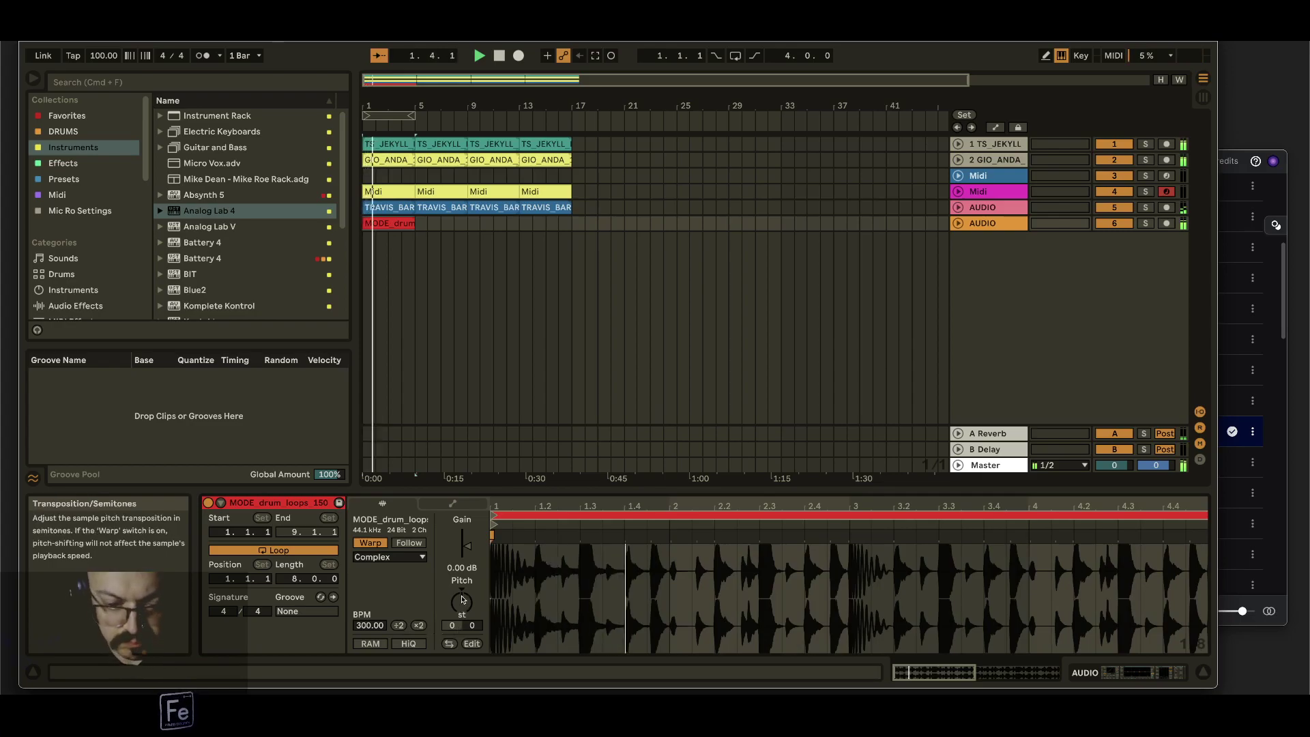
{"action": "left_click", "coordinate": [393, 557]}
{"action": "left_click", "coordinate": [385, 631]}
{"action": "left_click_drag", "start_coordinate": [382, 584], "coordinate": [382, 635]}
{"action": "left_click_drag", "start_coordinate": [468, 609], "coordinate": [468, 682]}
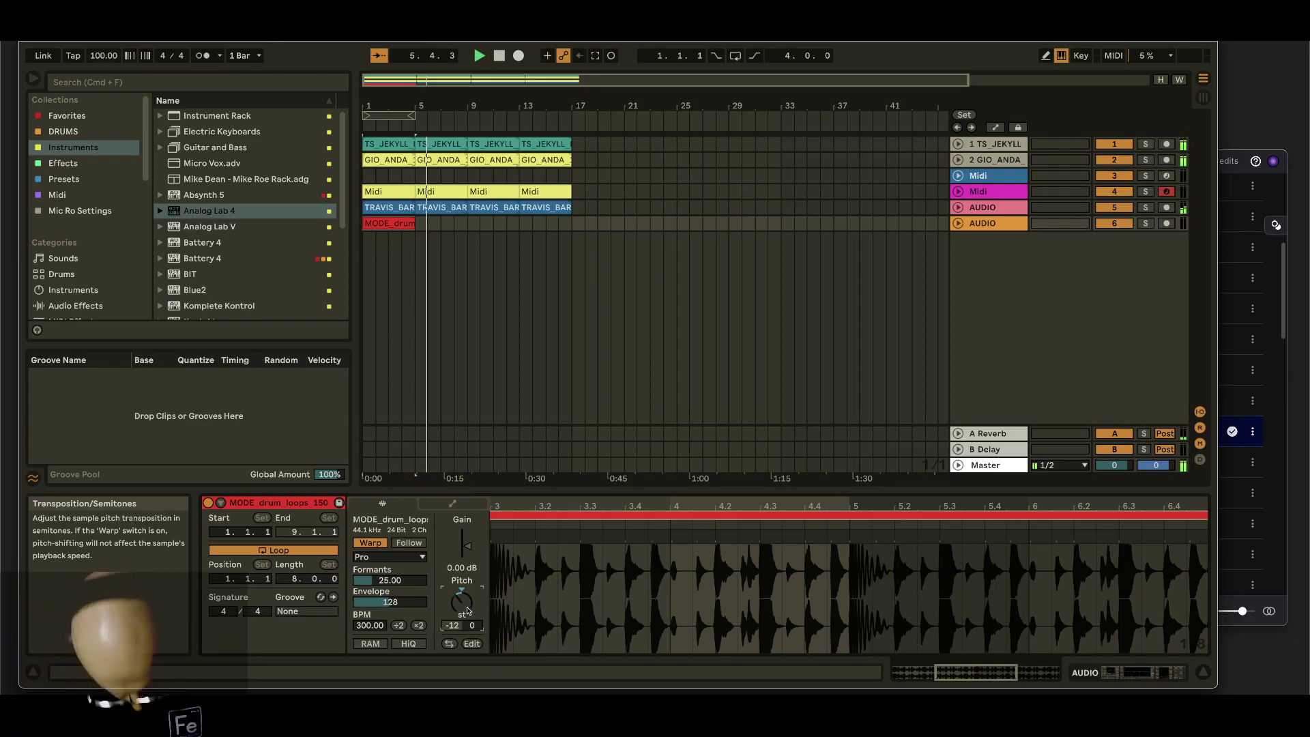
{"action": "key", "text": "space"}
{"action": "key", "text": "space"}
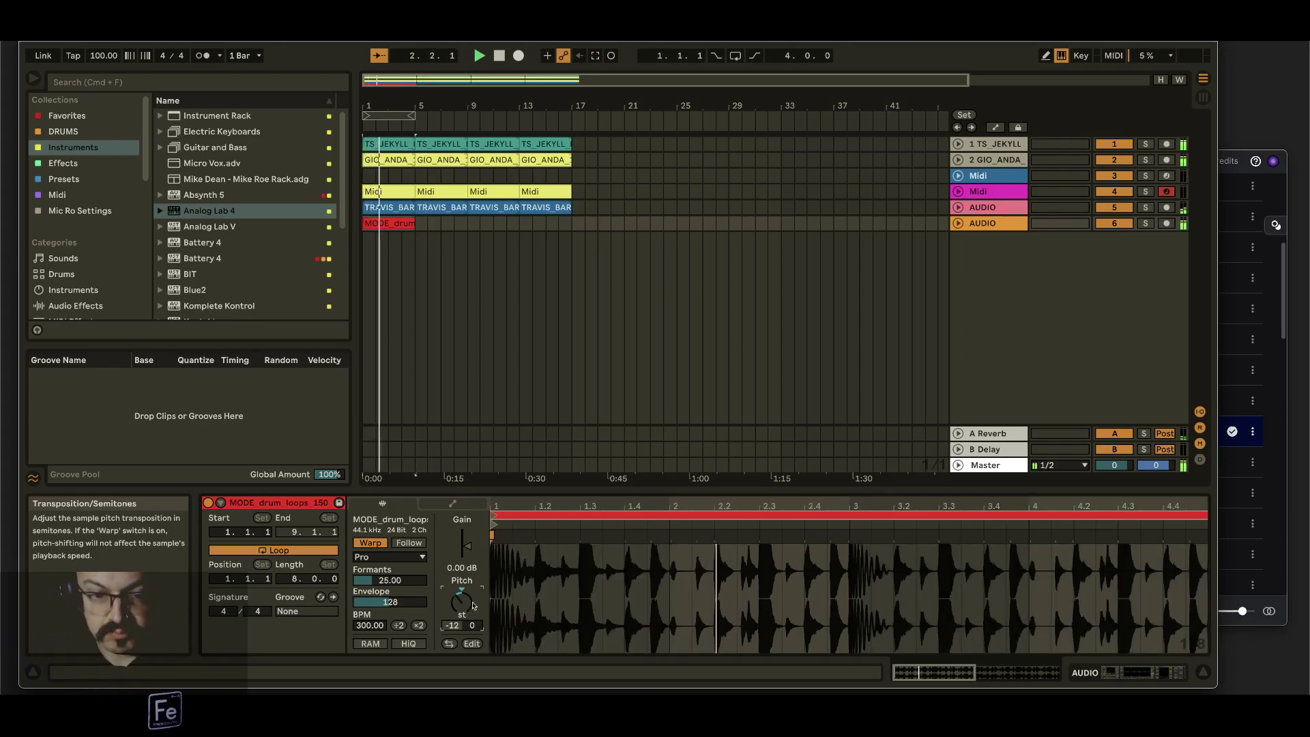
- Unfold audio track 6 and set its volume to -19.7 dB and its reverb send to -18.4 dB
{"action": "left_click", "coordinate": [958, 223]}
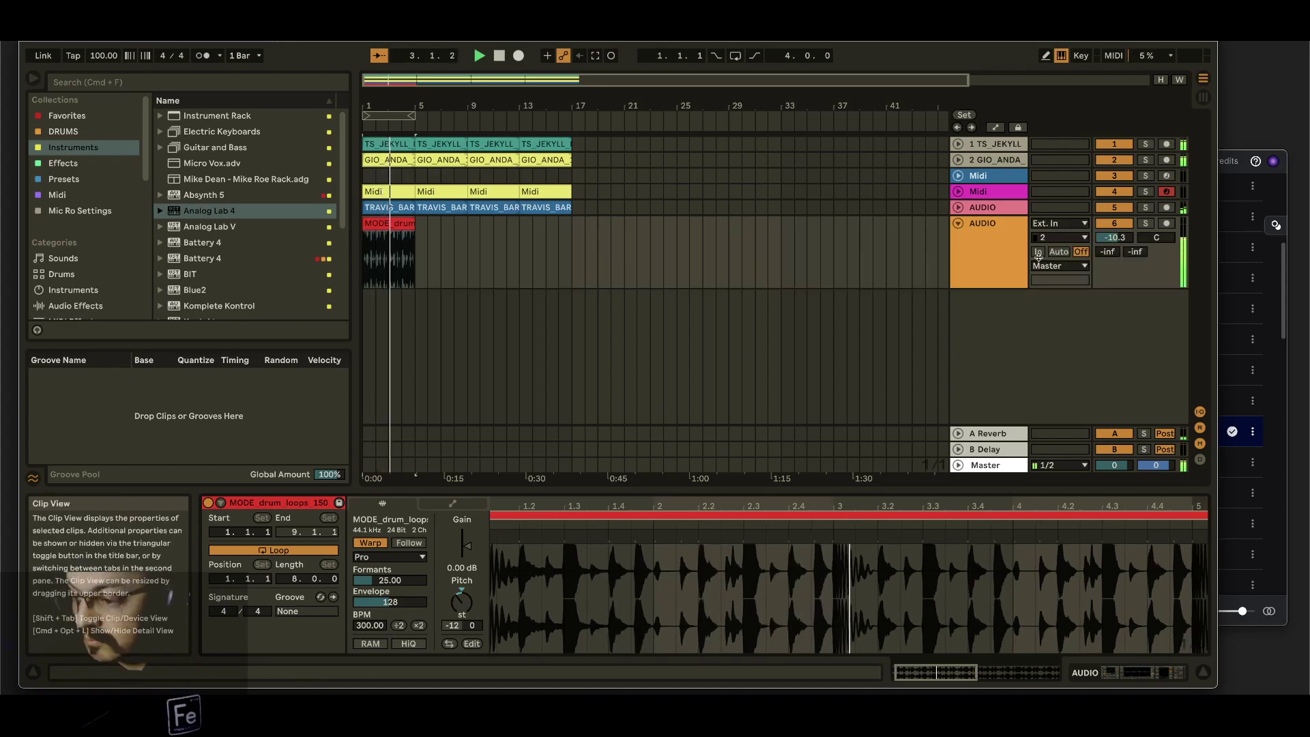
{"action": "mouse_move", "coordinate": [1114, 238]}
{"action": "left_mouse_down"}
{"action": "mouse_move", "coordinate": [1114, 270]}
{"action": "mouse_move", "coordinate": [1114, 233]}
{"action": "left_mouse_up"}
{"action": "left_click_drag", "start_coordinate": [1109, 250], "coordinate": [1109, 254]}
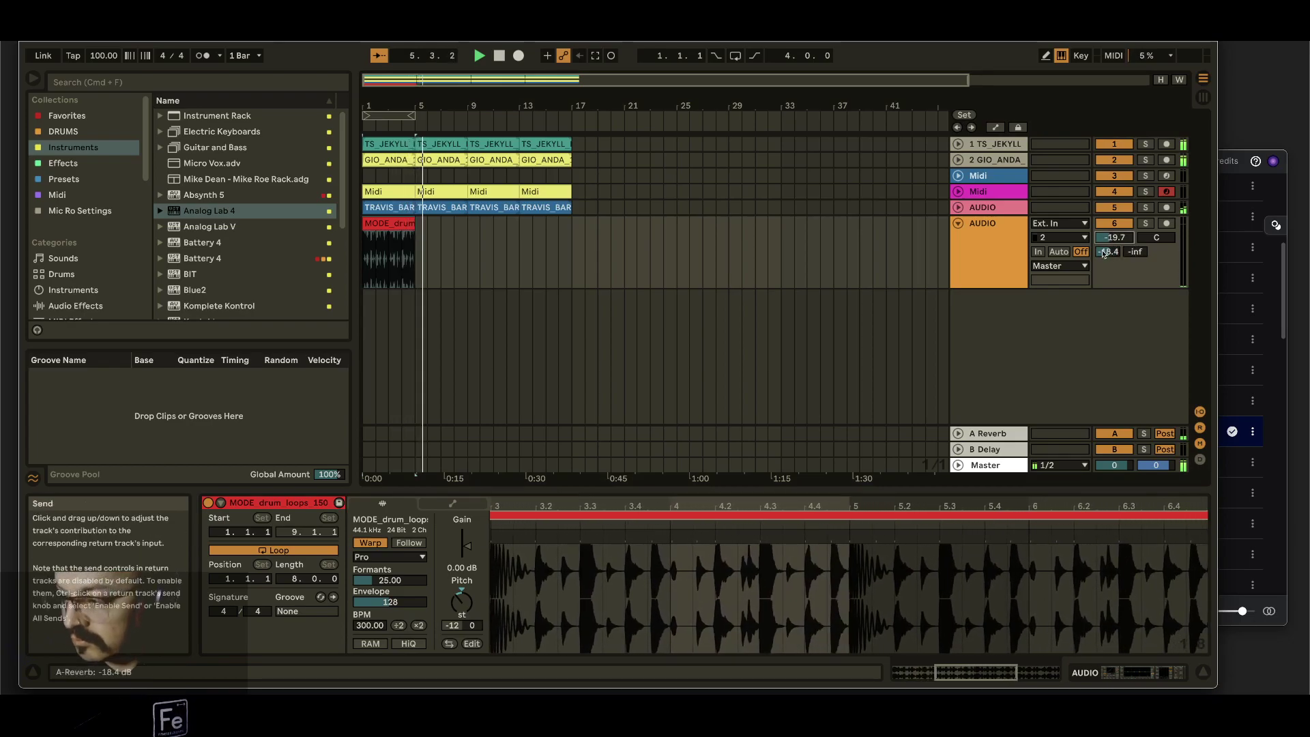
- Duplicate the MODE_drum_loops clip with its four-bar gap to bar 9, and enable looping over 16 bars from bar 1
{"action": "left_click_drag", "start_coordinate": [474, 246], "coordinate": [415, 249]}
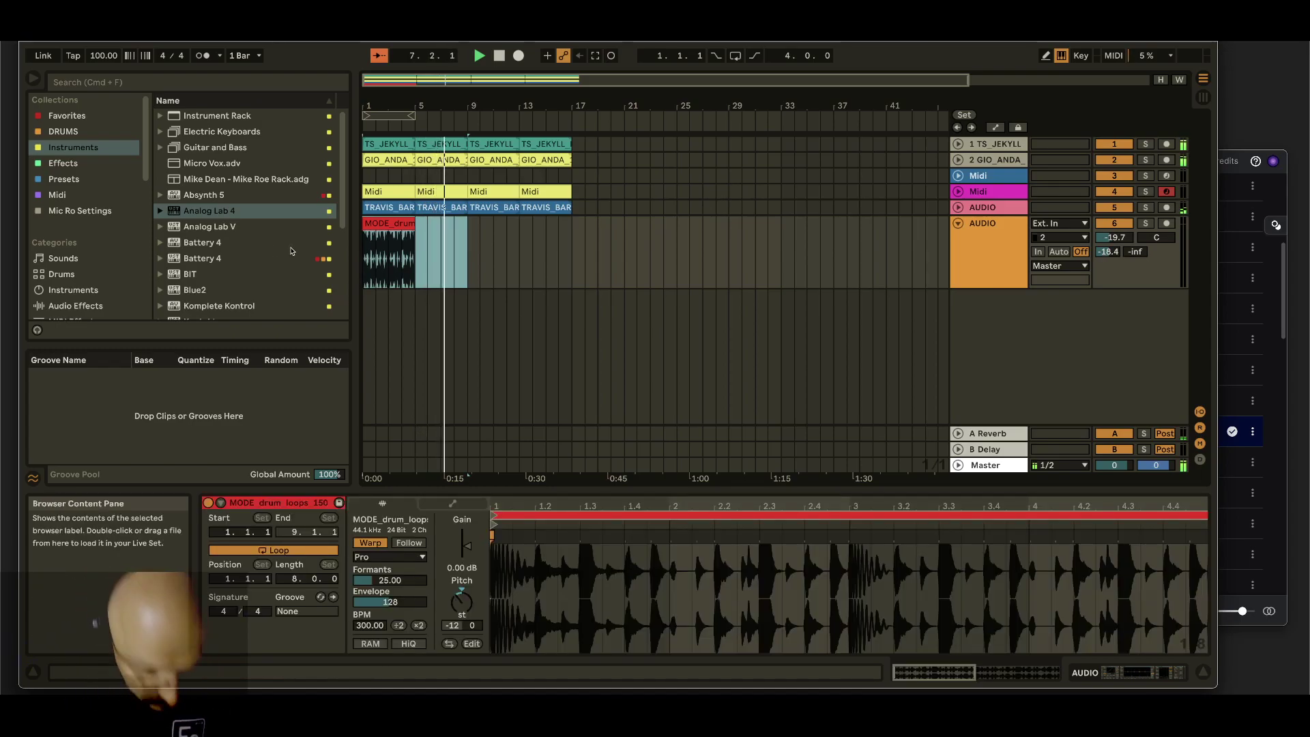
{"action": "key", "text": "super+d"}
{"action": "left_click_drag", "start_coordinate": [414, 115], "coordinate": [571, 115]}
{"action": "left_click", "coordinate": [735, 55]}
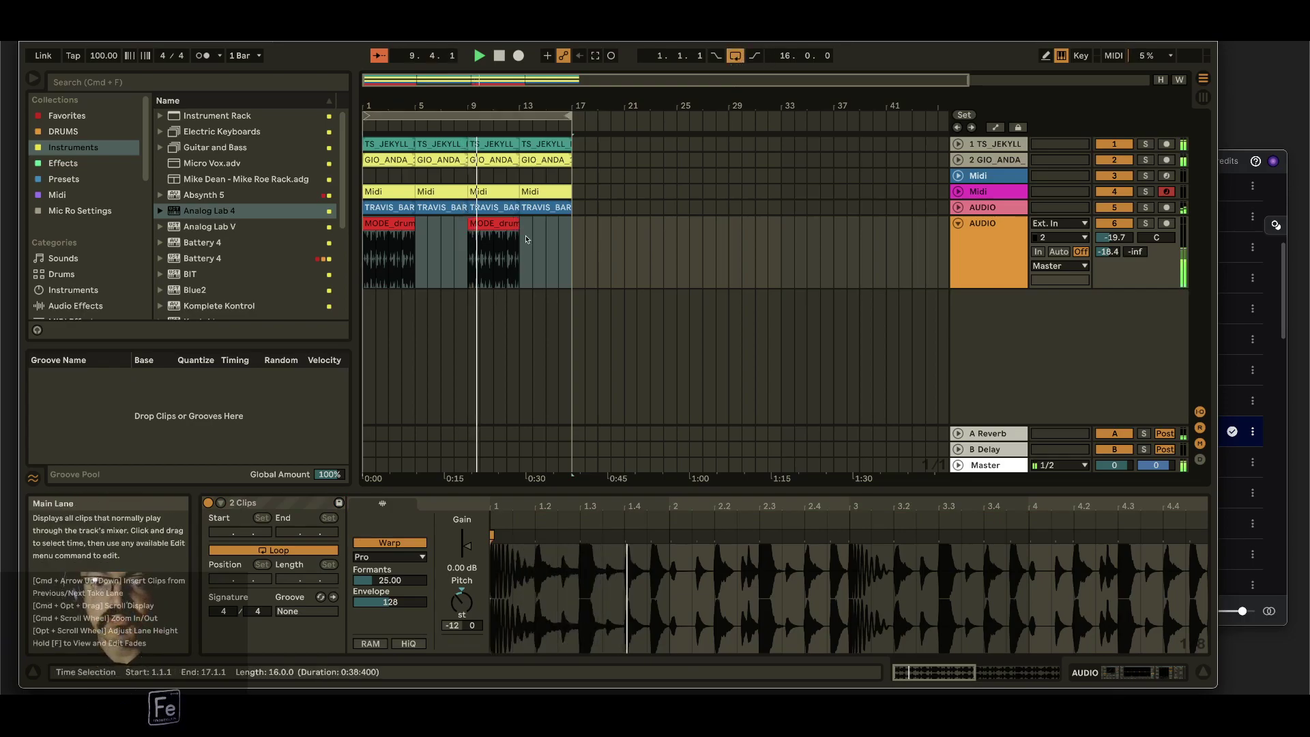
- Fold audio track 6 and load the Battery 4 instrument onto the blue Midi track
{"action": "left_click", "coordinate": [958, 224]}
{"action": "left_click", "coordinate": [958, 226]}
{"action": "left_click", "coordinate": [959, 226]}
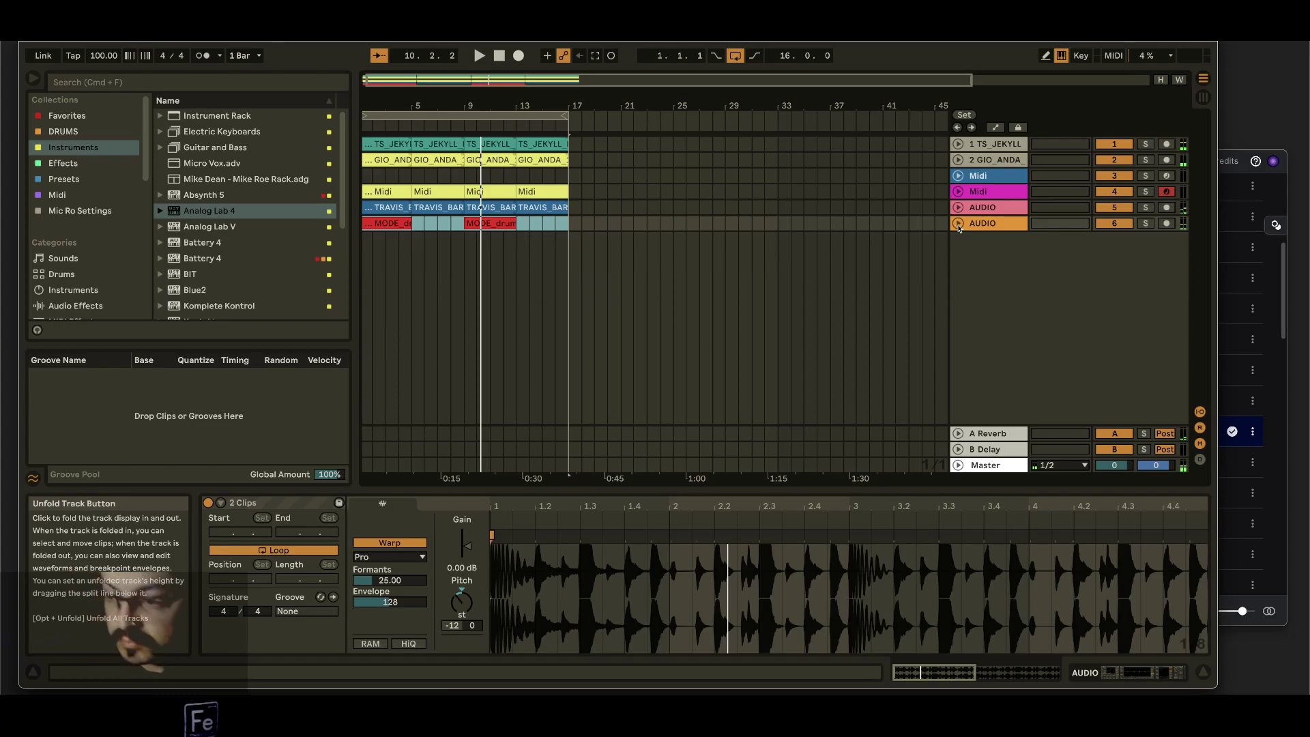
{"action": "left_click", "coordinate": [986, 176]}
{"action": "left_click_drag", "start_coordinate": [198, 243], "coordinate": [264, 532]}
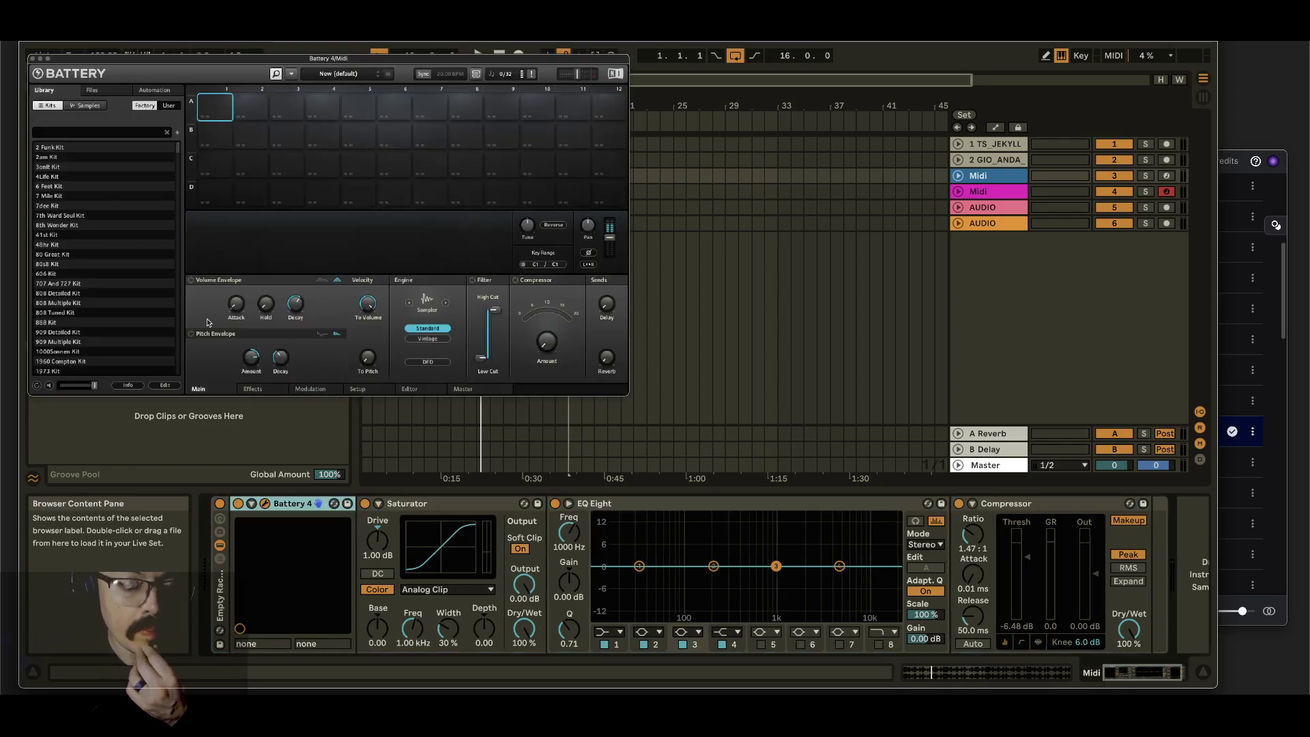
- Load the Black Dust Kit into Battery and arm the blue Midi track for recording
{"action": "scroll", "coordinate": [93, 305], "scroll_direction": "down", "scroll_amount": 10}
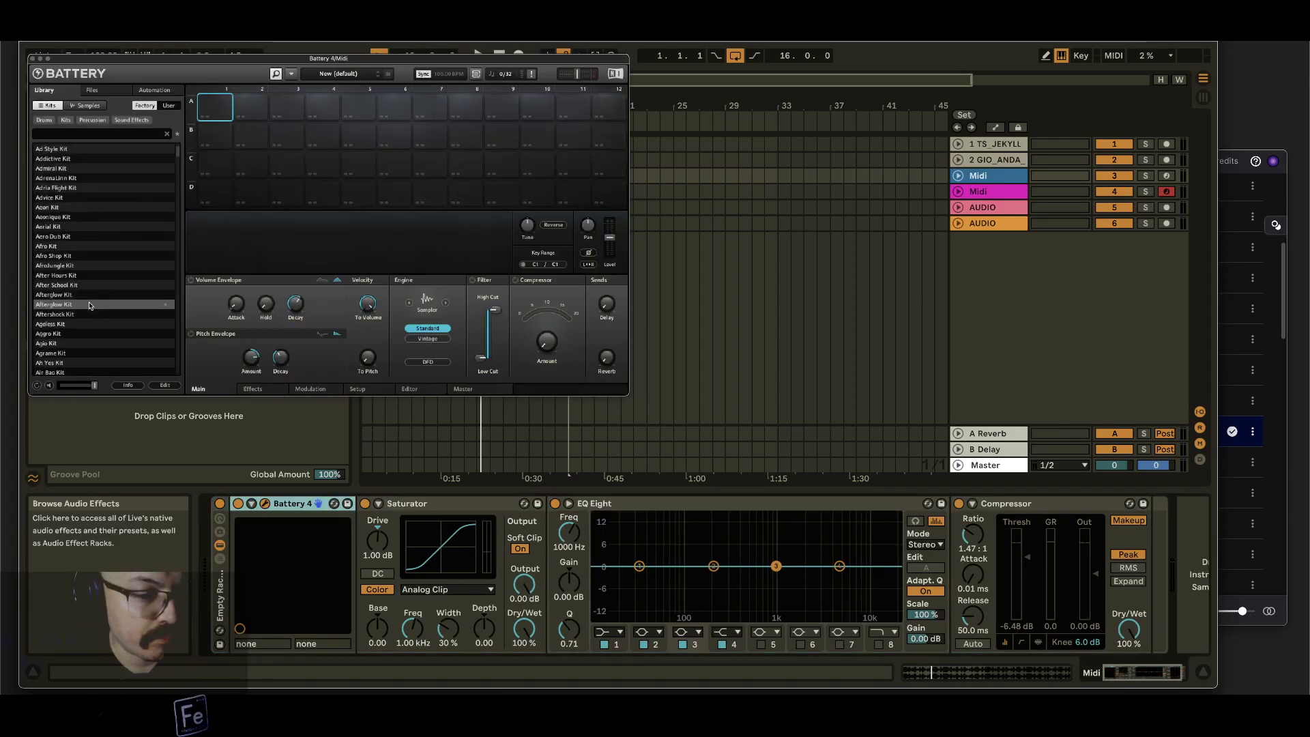
{"action": "scroll", "coordinate": [94, 304], "scroll_direction": "down", "scroll_amount": 10}
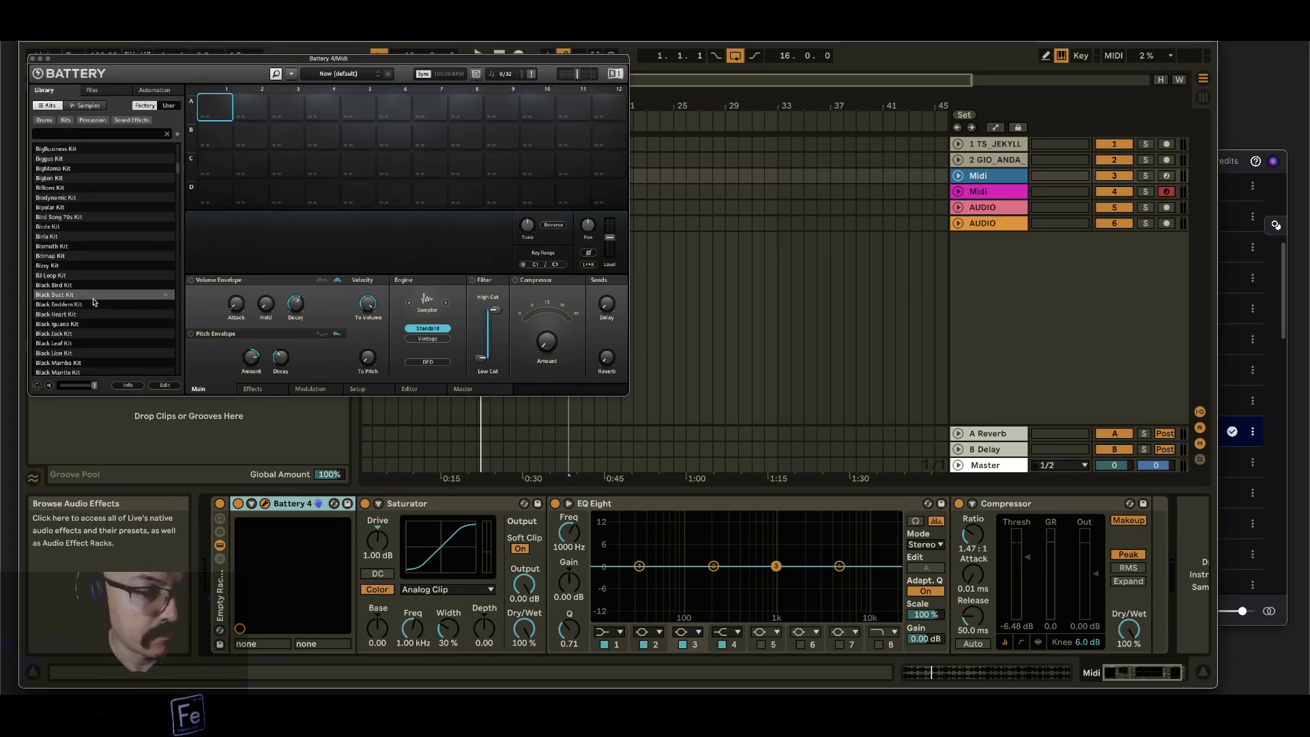
{"action": "double_click", "coordinate": [96, 295]}
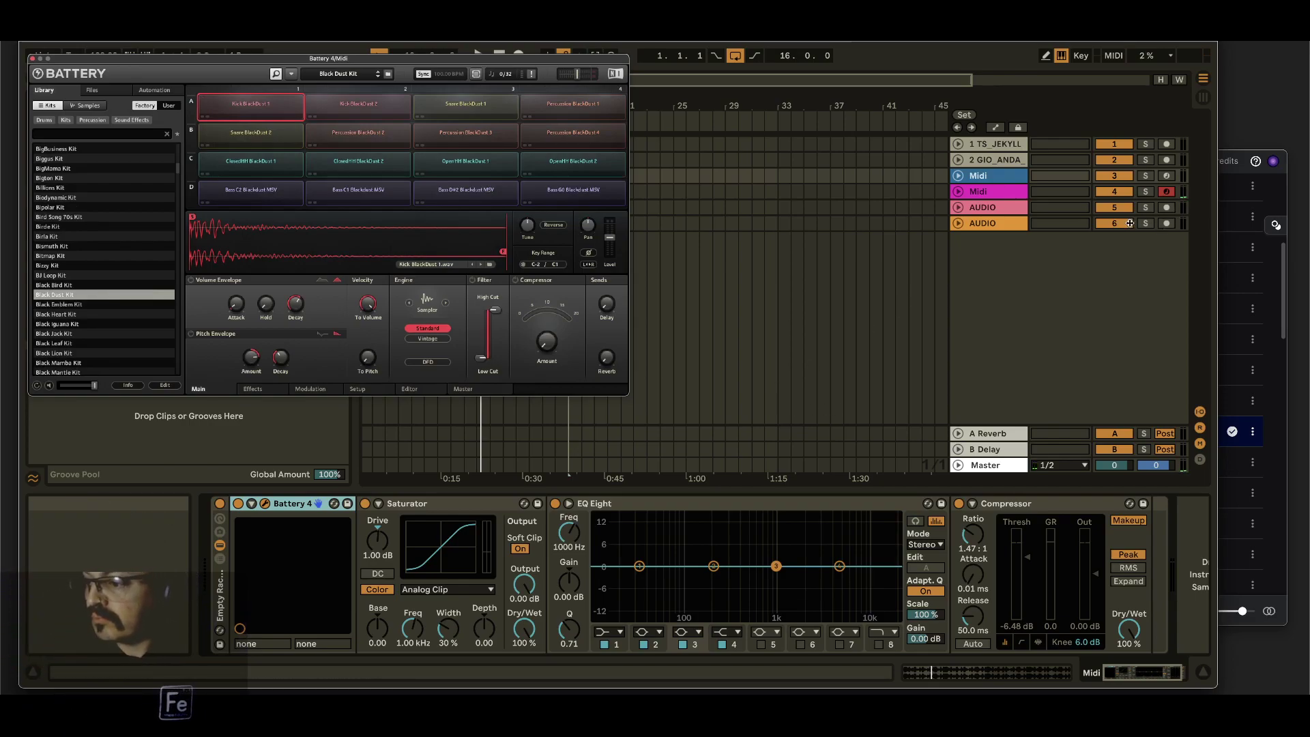
{"action": "left_click", "coordinate": [1166, 224]}
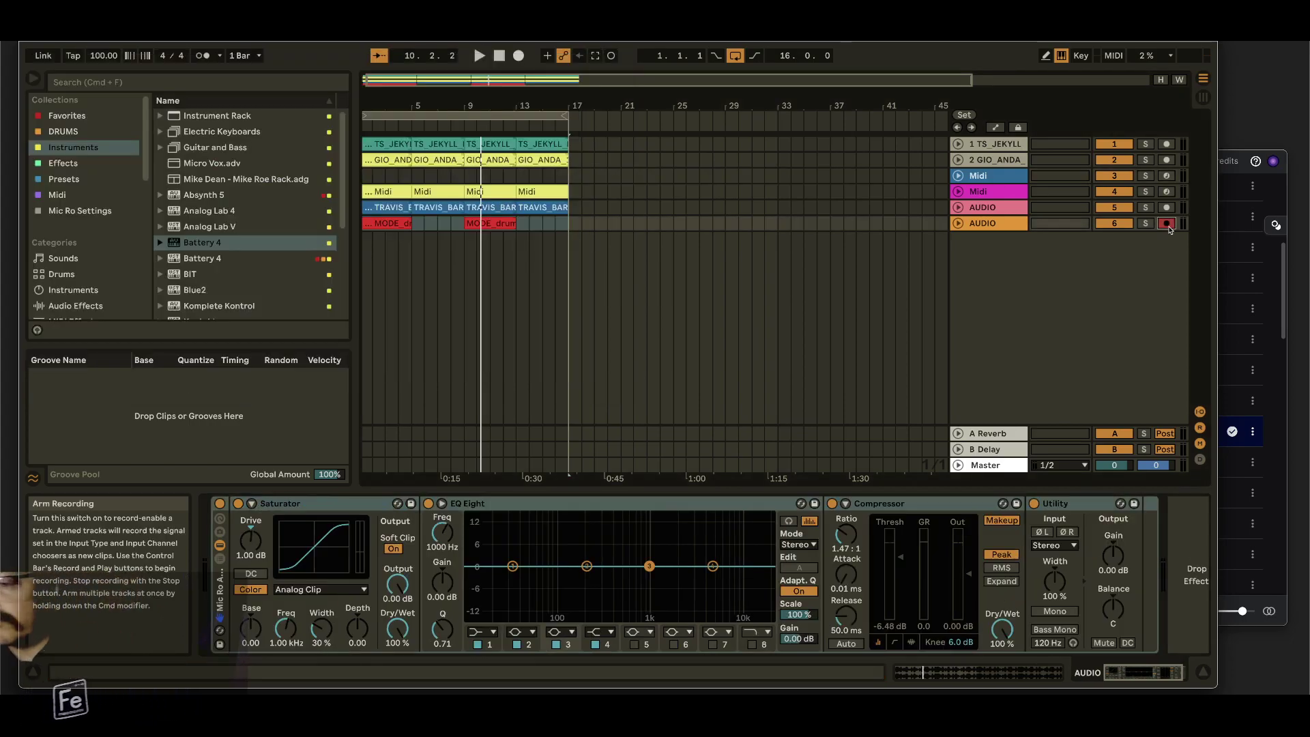
{"action": "left_click", "coordinate": [1166, 176]}
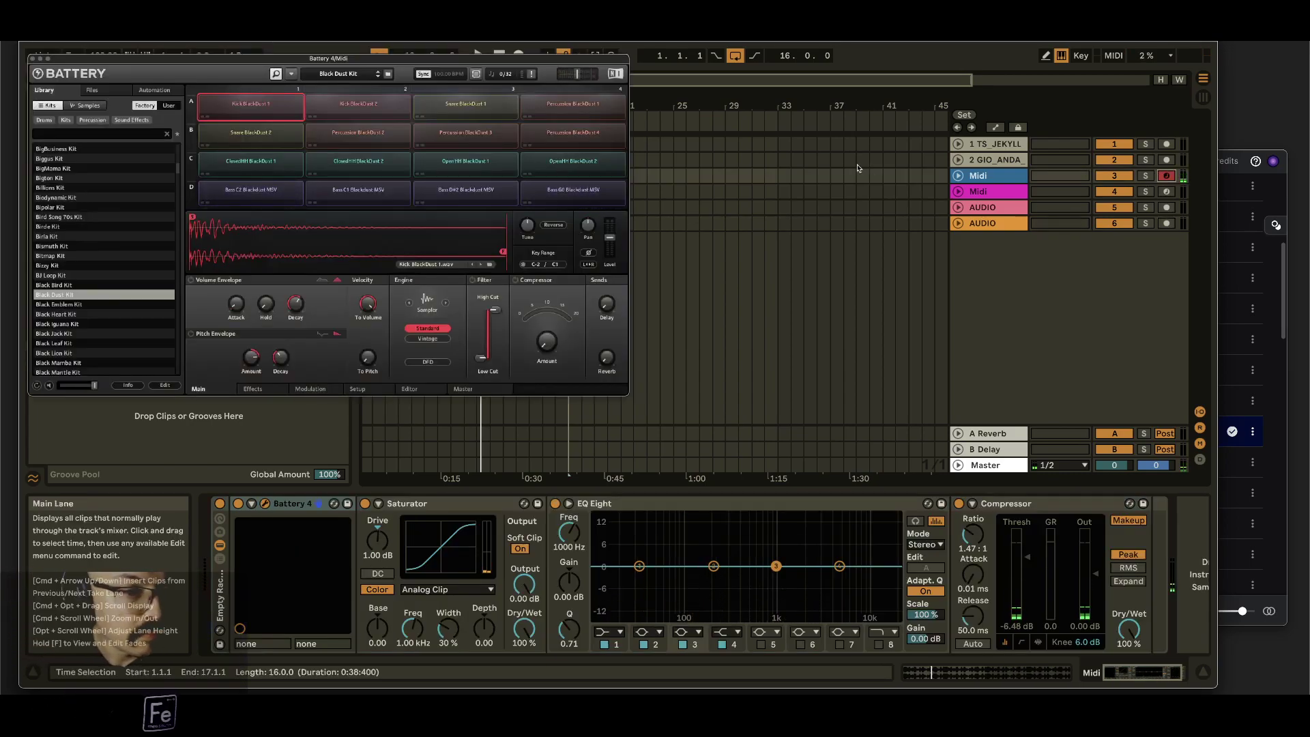
- Filter Battery's factory kits to Drums and Digital Drum Kit and load the Arena Kit
{"action": "left_click", "coordinate": [45, 120]}
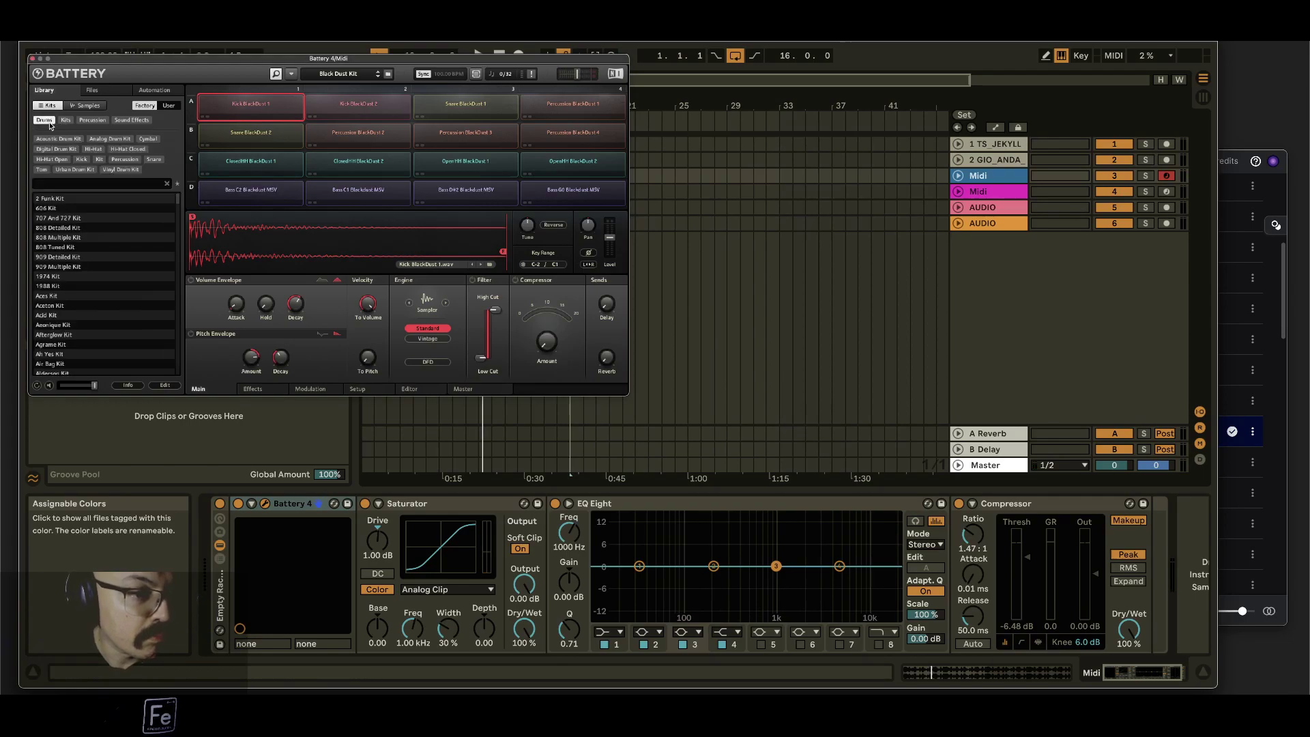
{"action": "scroll", "coordinate": [71, 288], "scroll_direction": "down", "scroll_amount": 15}
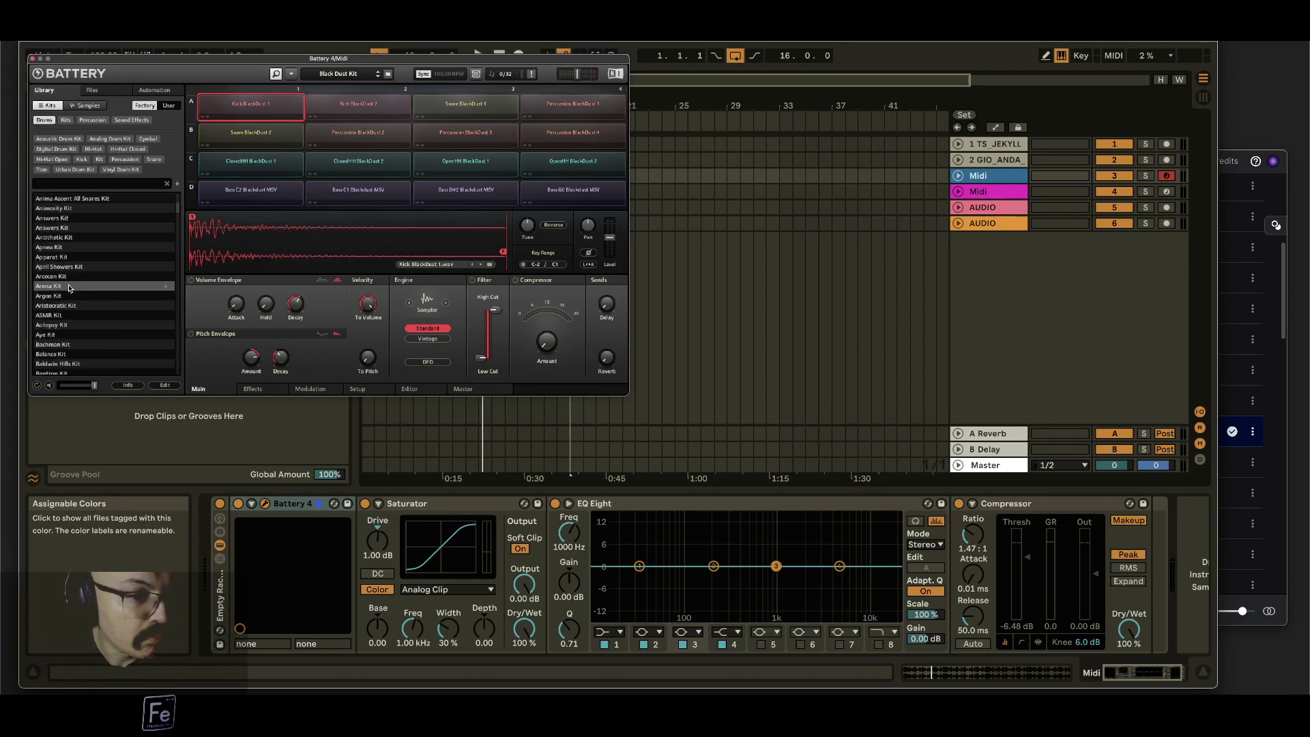
{"action": "left_click", "coordinate": [169, 106]}
{"action": "left_click", "coordinate": [144, 105]}
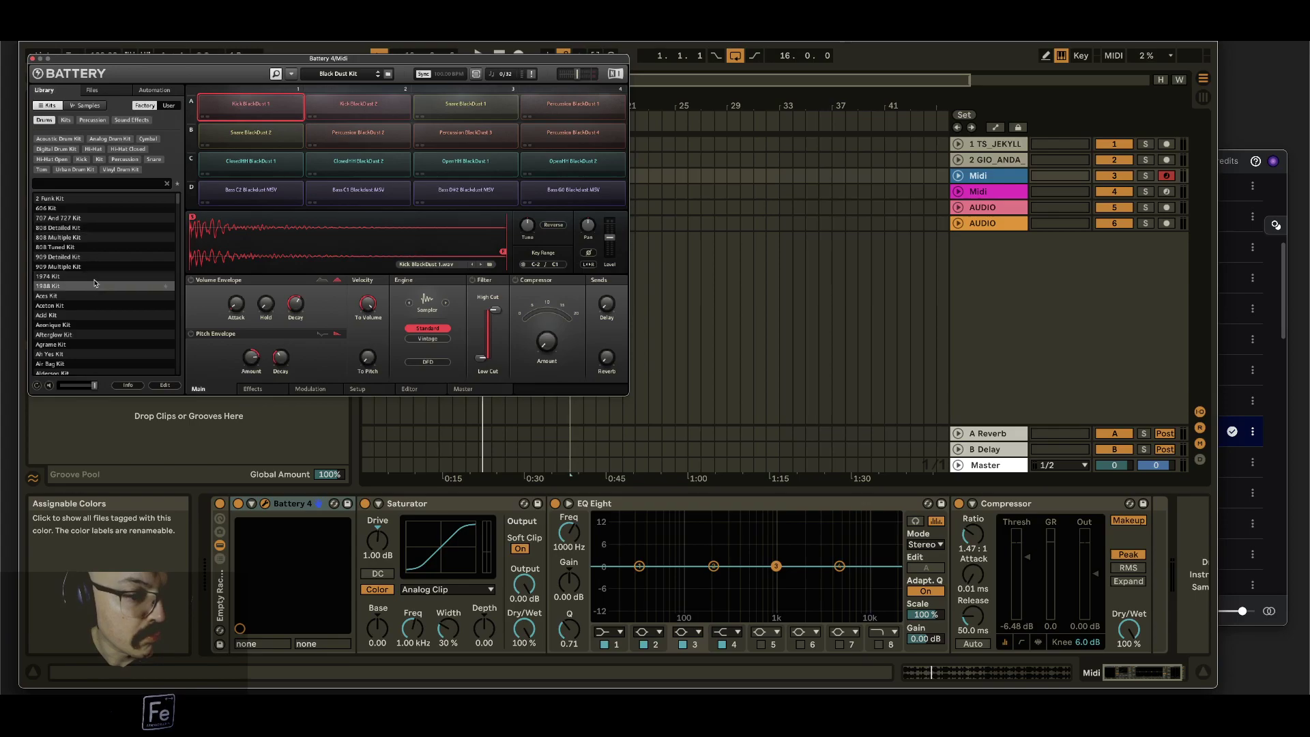
{"action": "left_click", "coordinate": [60, 152]}
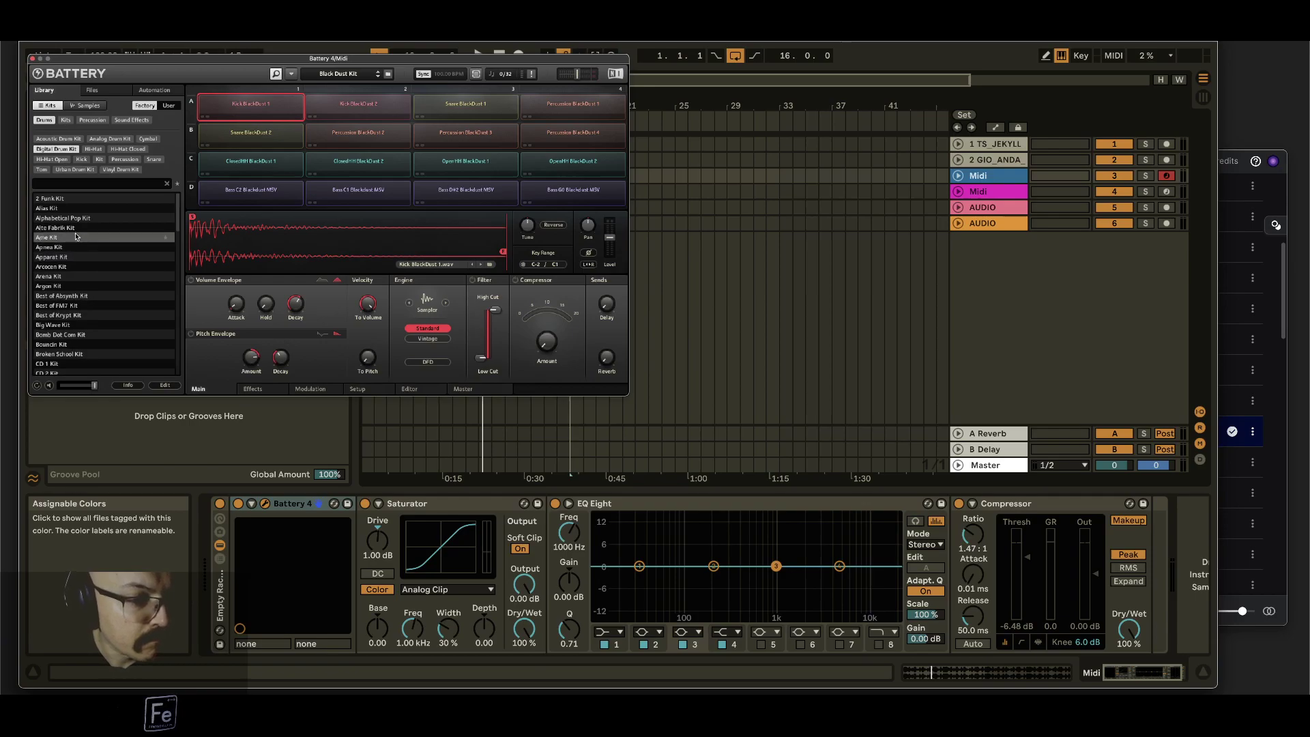
{"action": "scroll", "coordinate": [83, 261], "scroll_direction": "down", "scroll_amount": 1}
{"action": "double_click", "coordinate": [82, 266]}
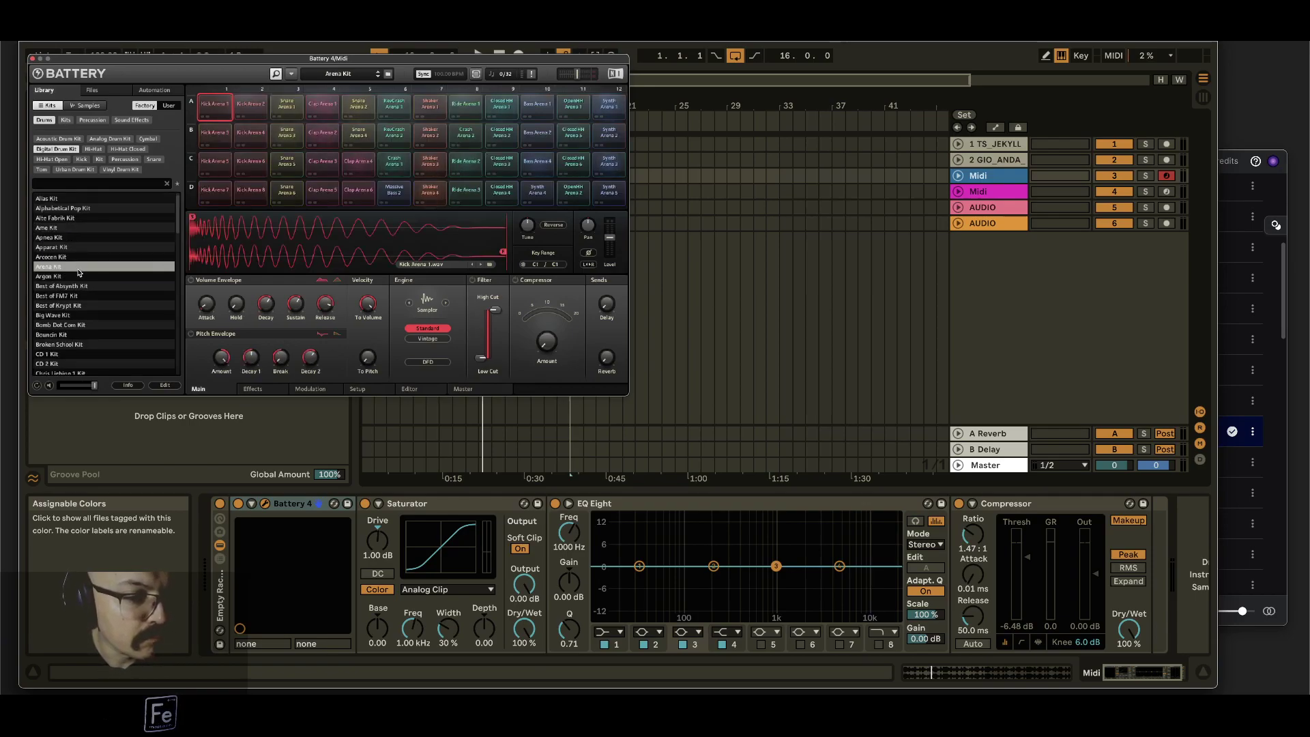
- Audition the first two kick cells of the Arena Kit, play the arrangement with them, and close the Battery window
{"action": "left_click", "coordinate": [214, 106]}
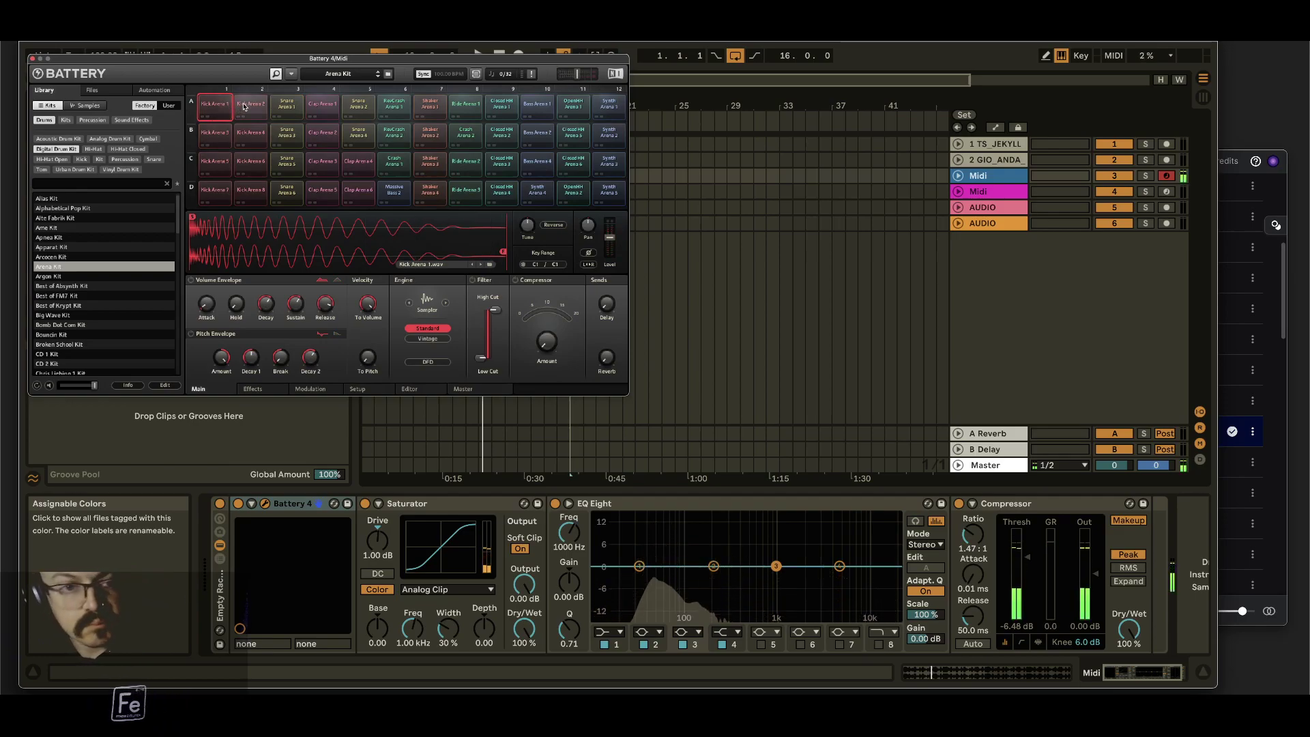
{"action": "left_click", "coordinate": [244, 105]}
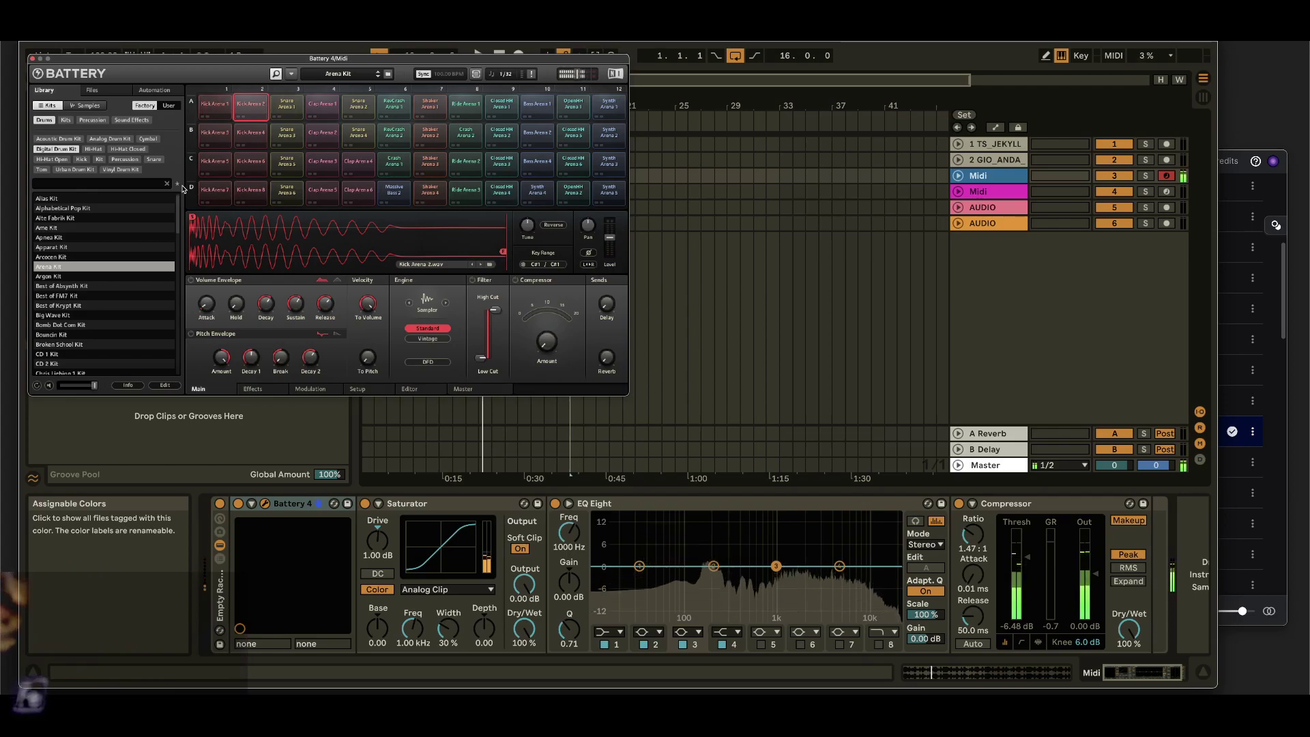
{"action": "key", "text": "space"}
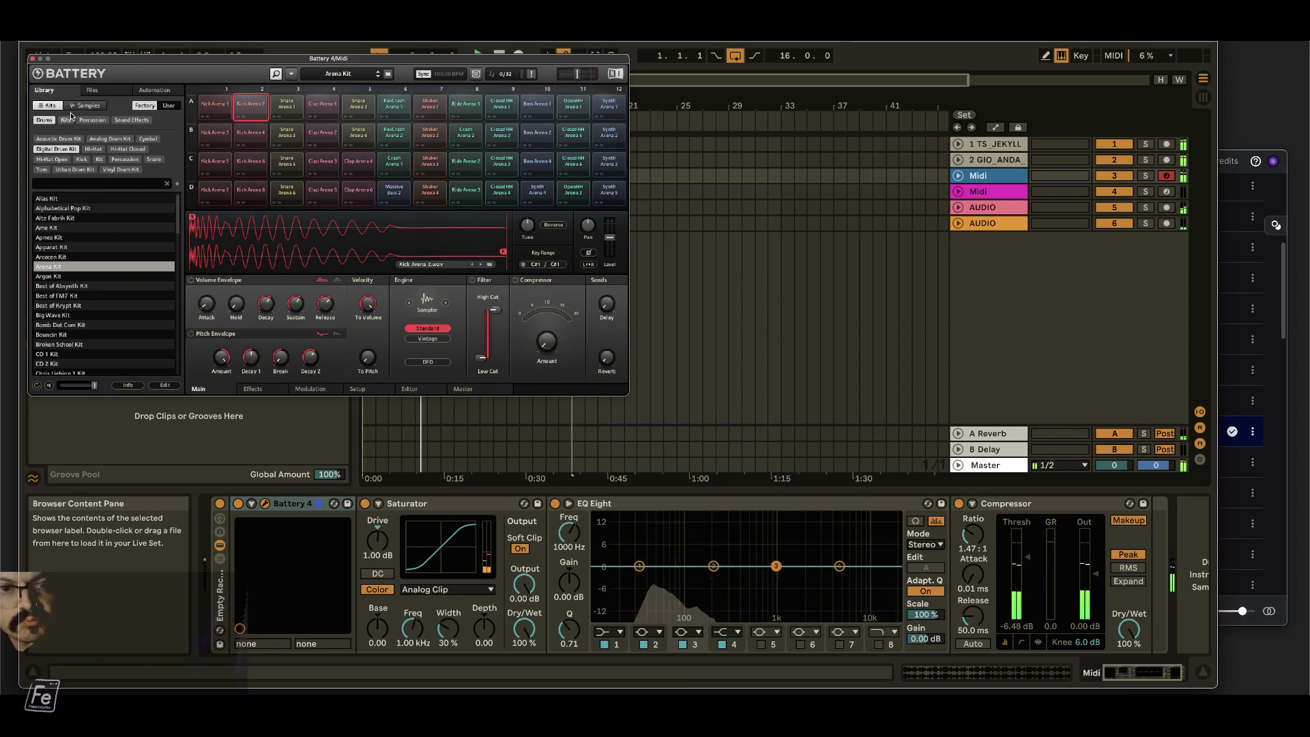
{"action": "left_click", "coordinate": [33, 60]}
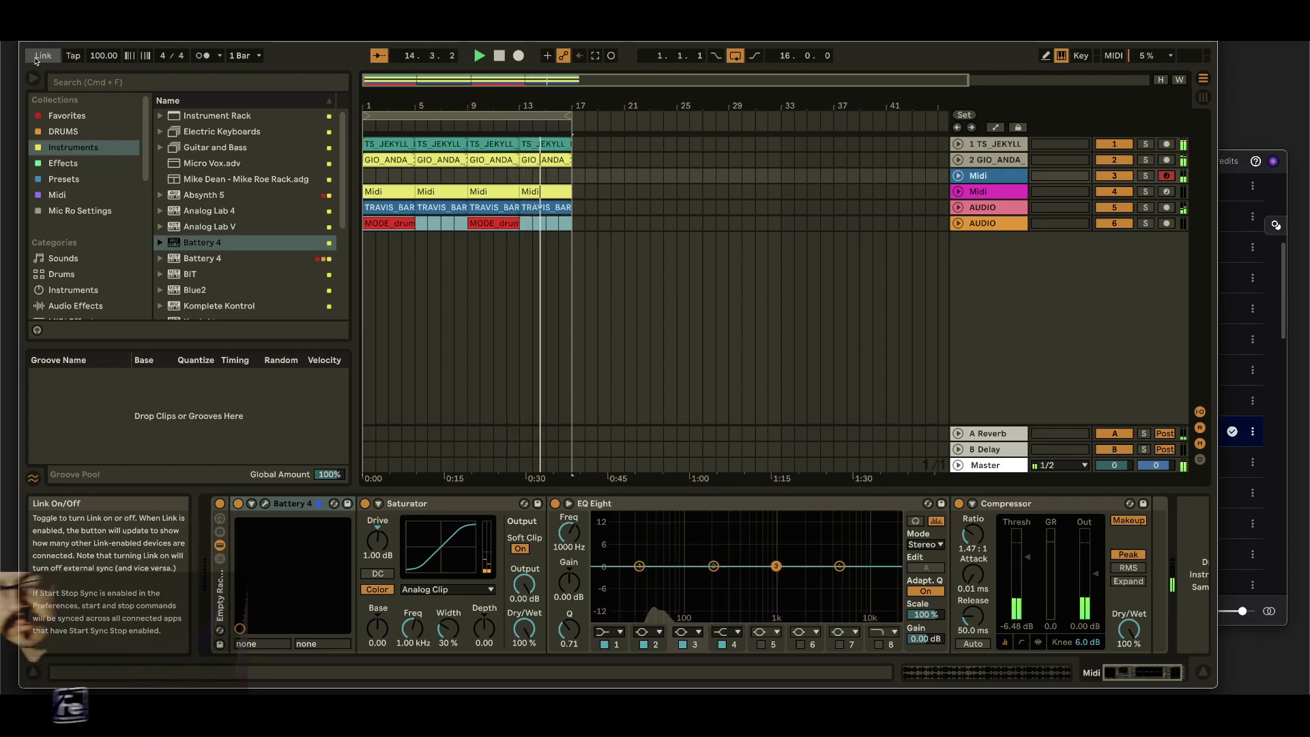
- Record a drum take into the arrangement on the blue Midi track, stop recording, and open the recorded clip's notes
{"action": "left_click", "coordinate": [518, 56]}
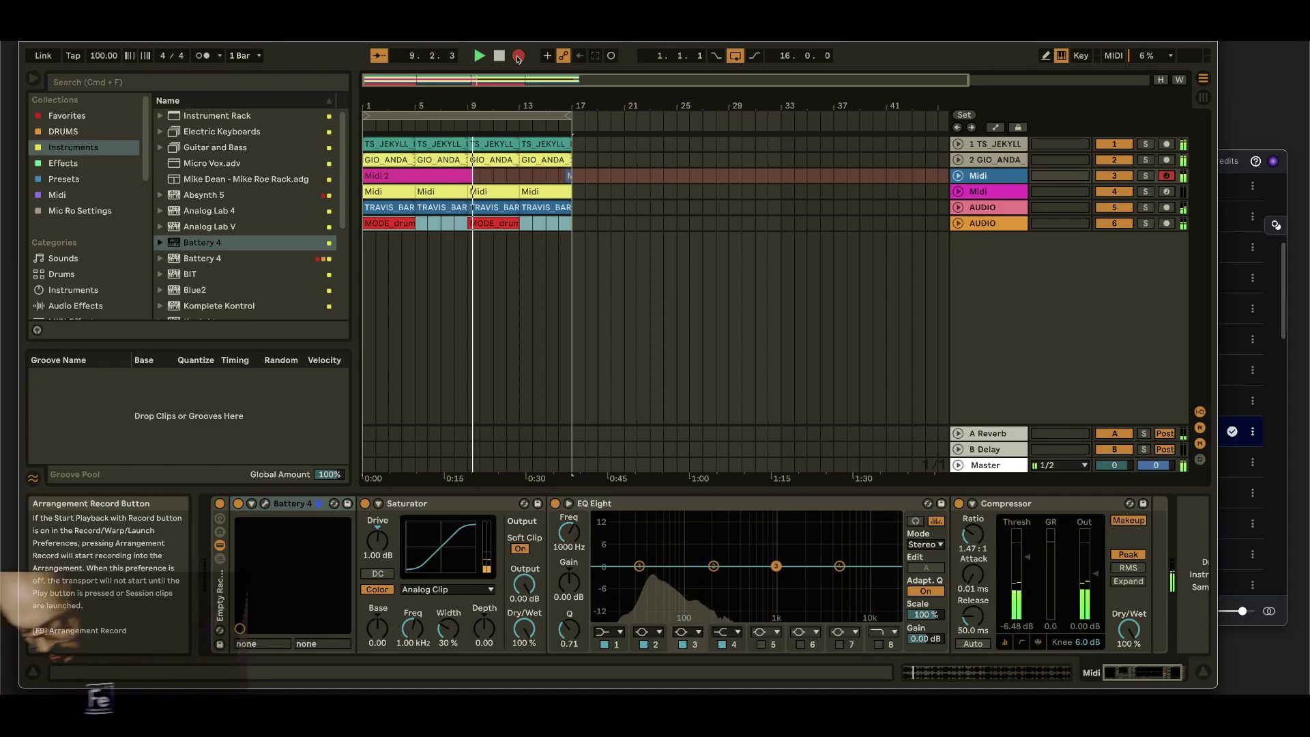
{"action": "left_click", "coordinate": [518, 59]}
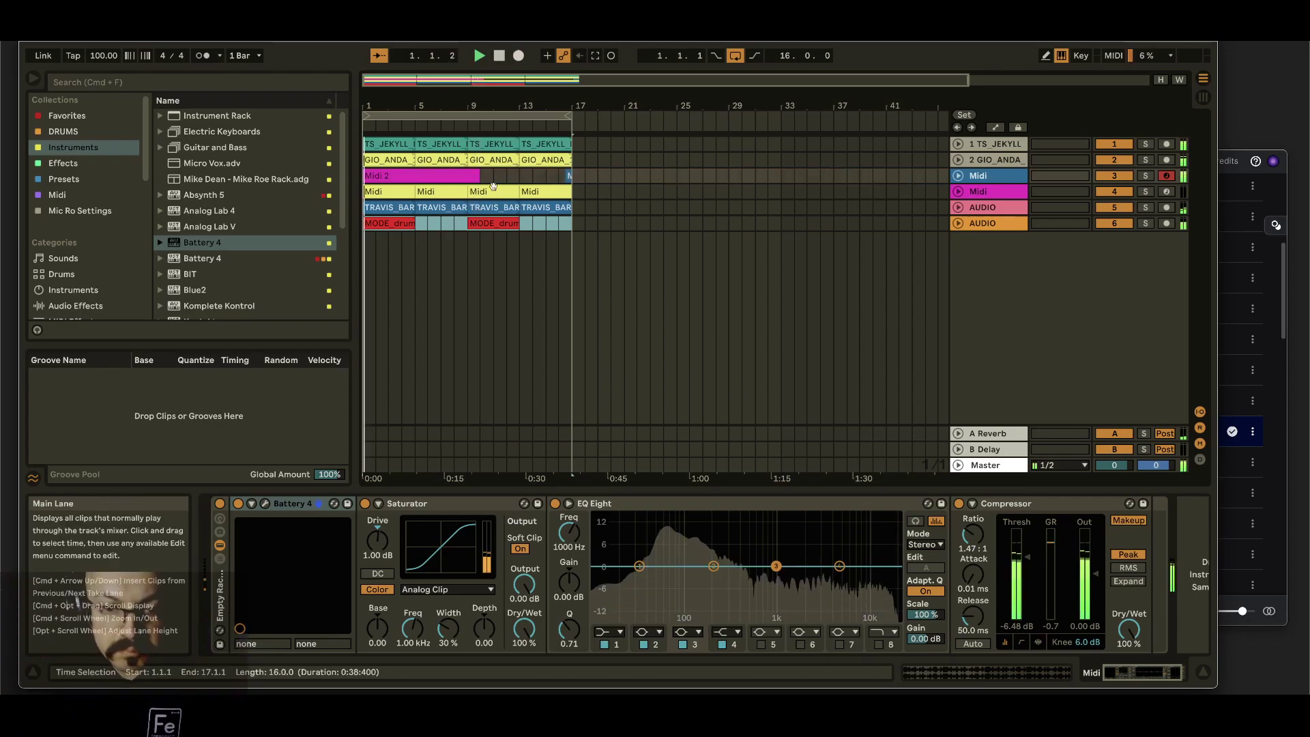
{"action": "double_click", "coordinate": [464, 176]}
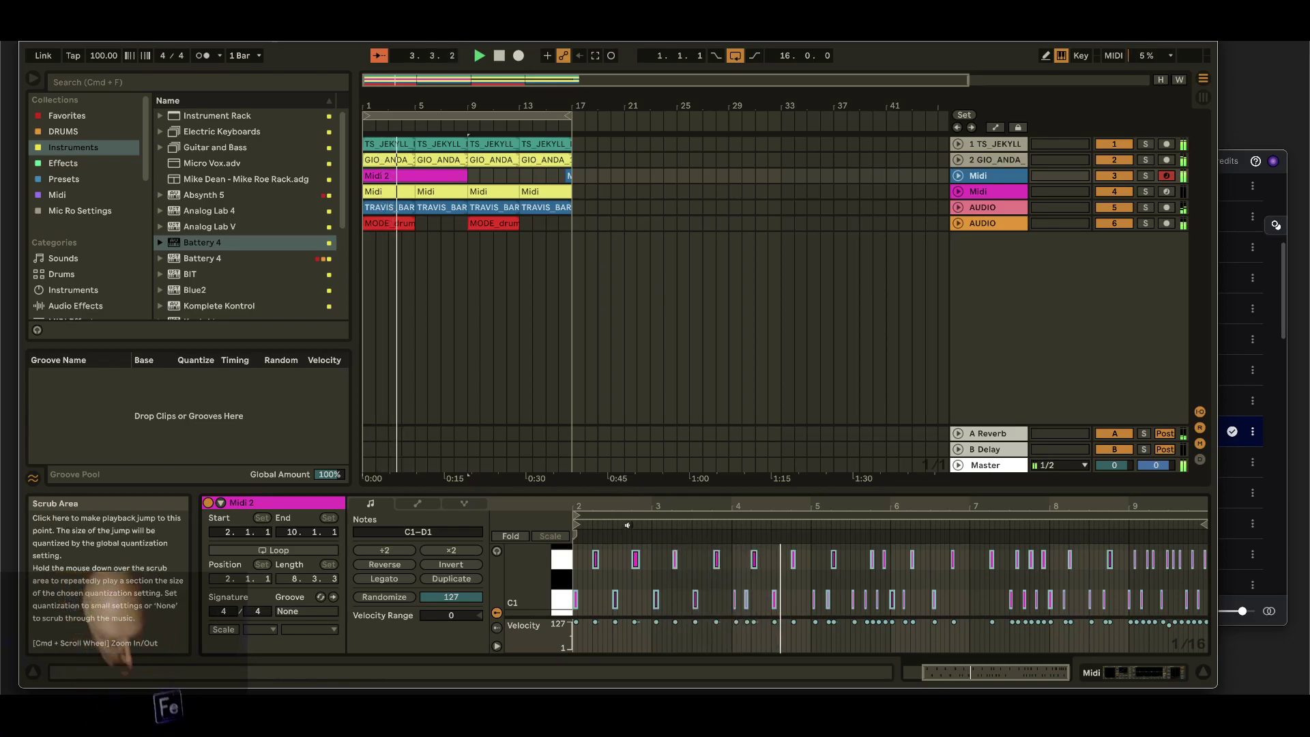
- Quantize all notes in the recorded drum clip and delete the C1 note at 6.1.3
{"action": "key", "text": "super+a"}
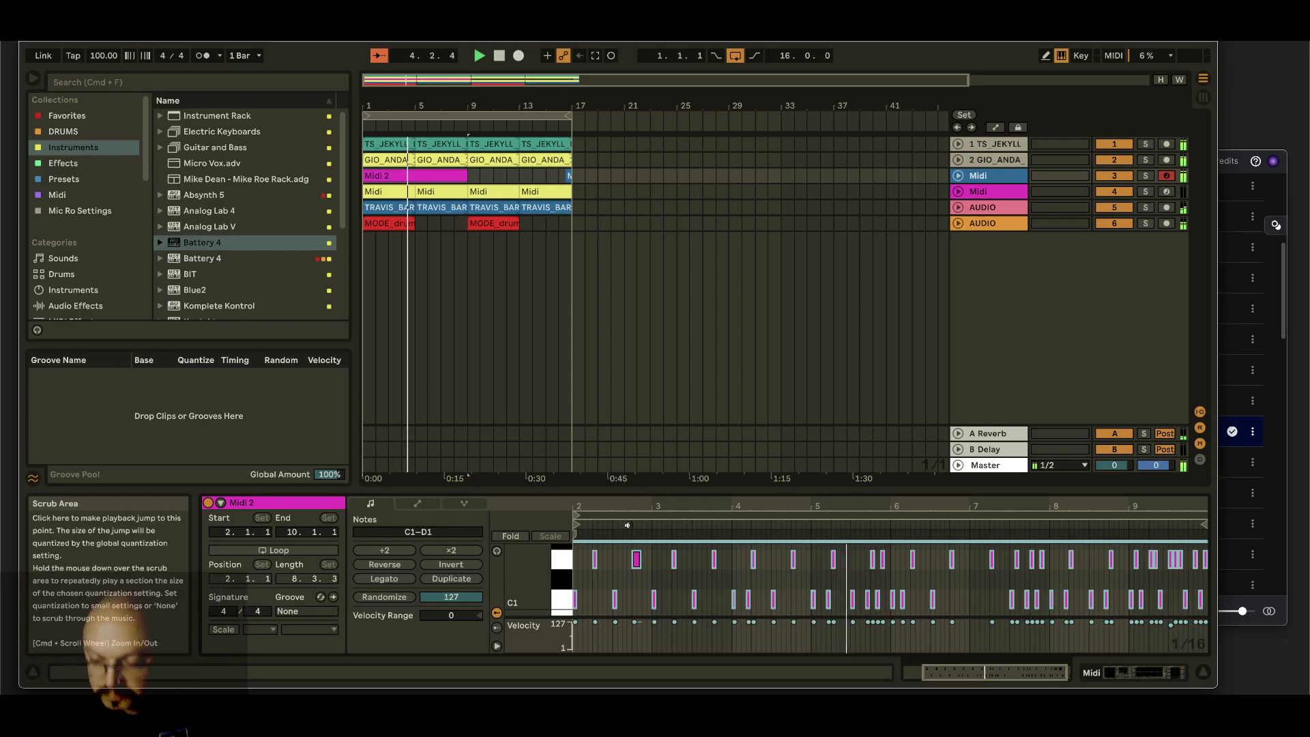
{"action": "left_click", "coordinate": [870, 586]}
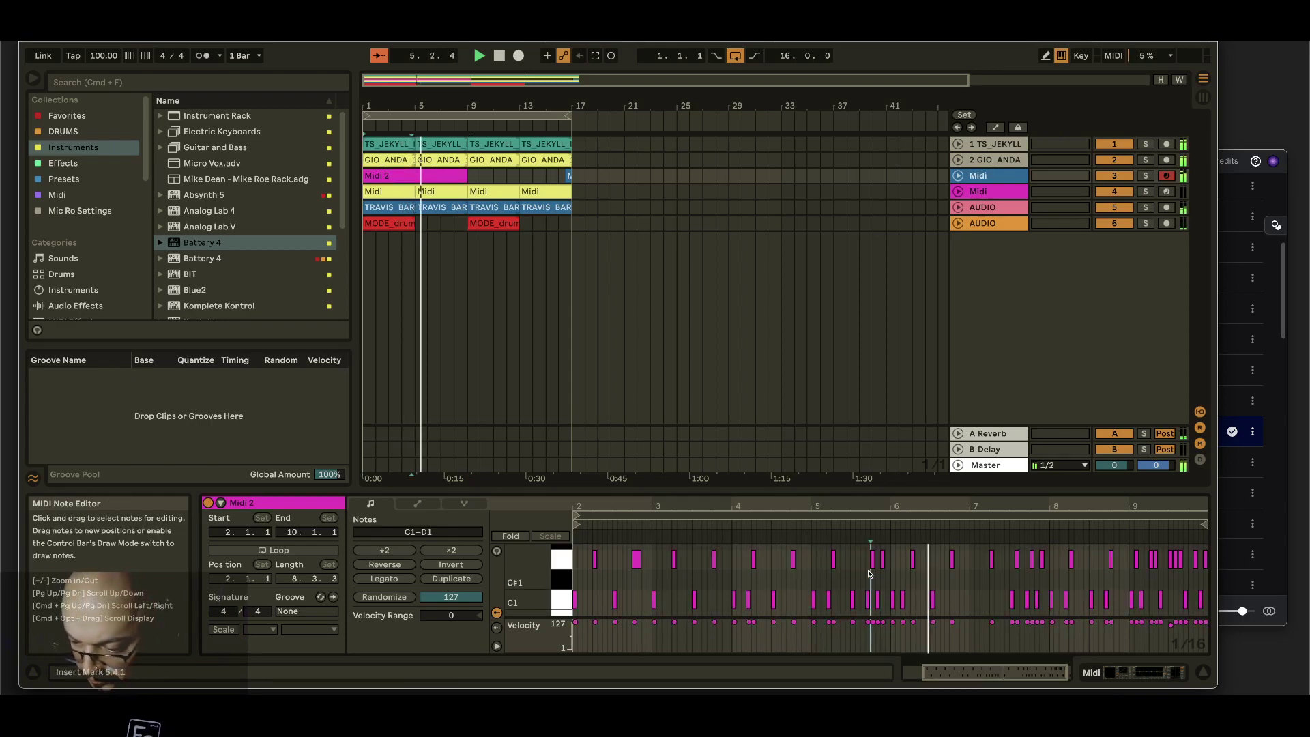
{"action": "left_click", "coordinate": [902, 600]}
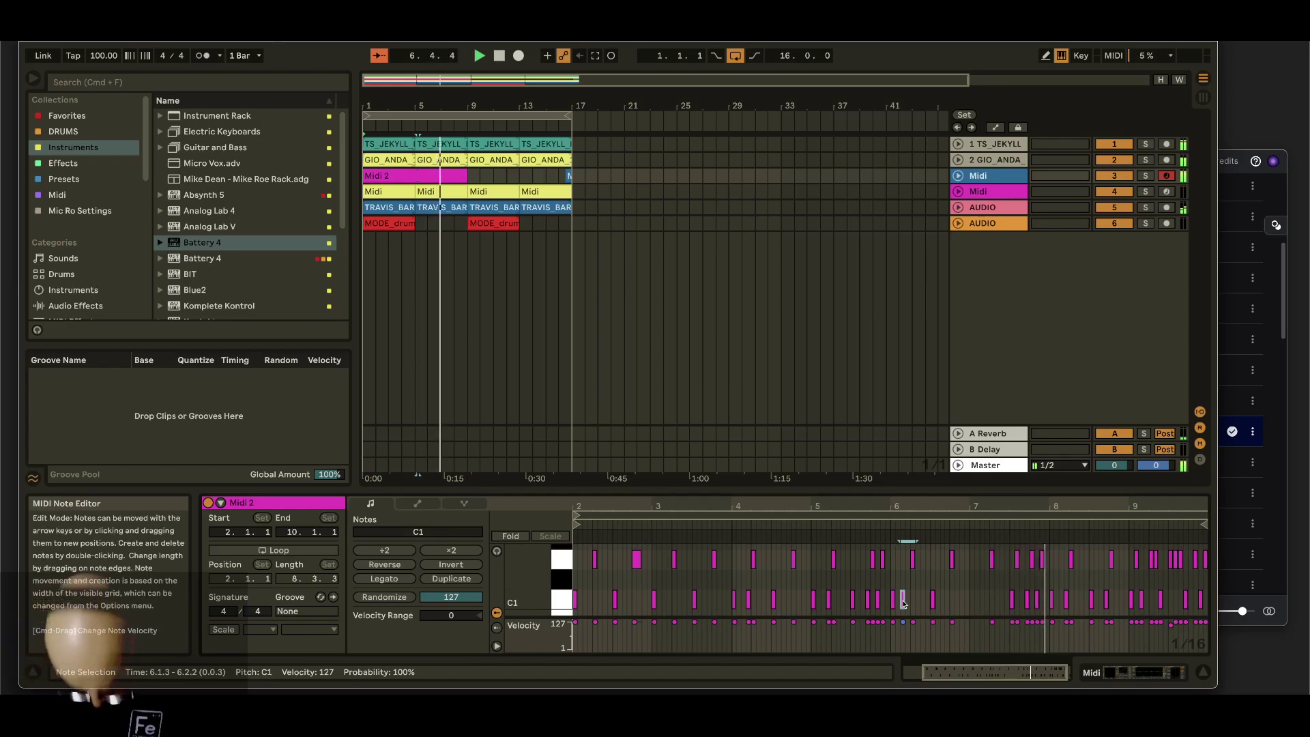
{"action": "key", "text": "Delete"}
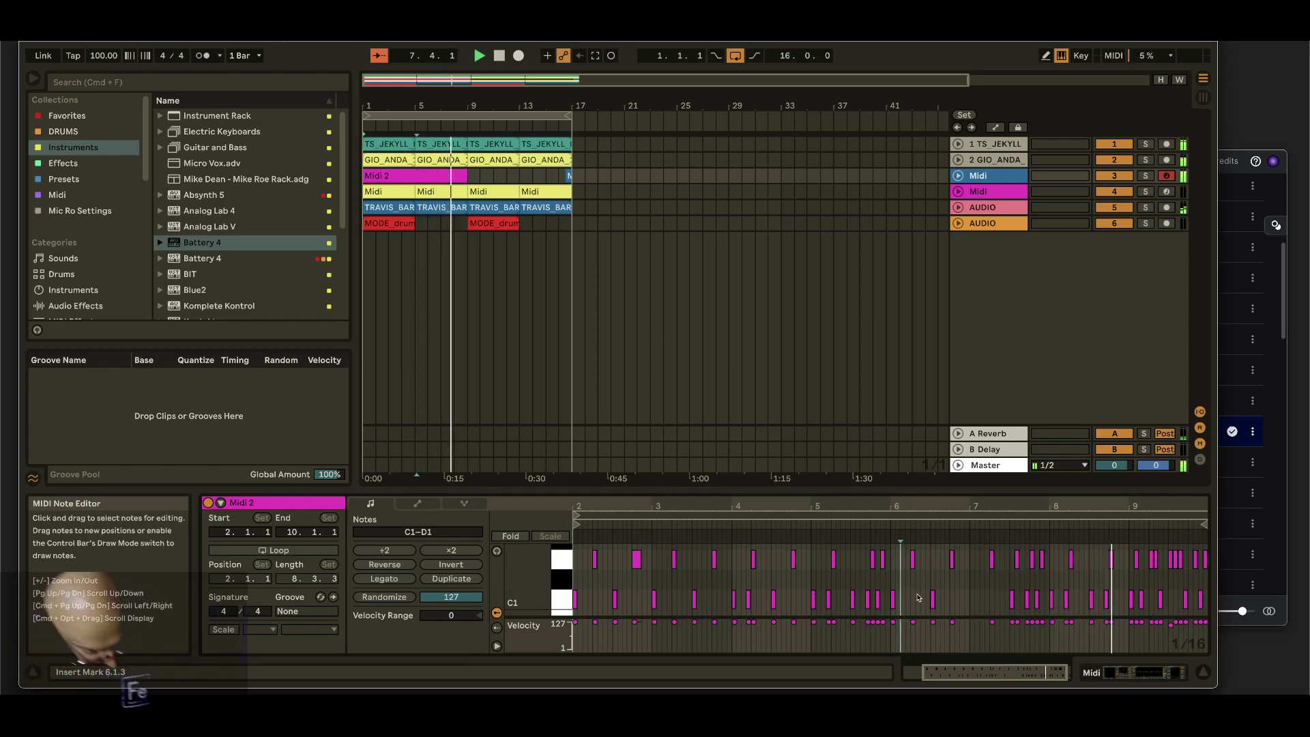
- Undo the note deletion and quantization, and shorten the recorded drum clip to a length of four bars
{"action": "key", "text": "super+z"}
{"action": "key", "text": "super+a"}
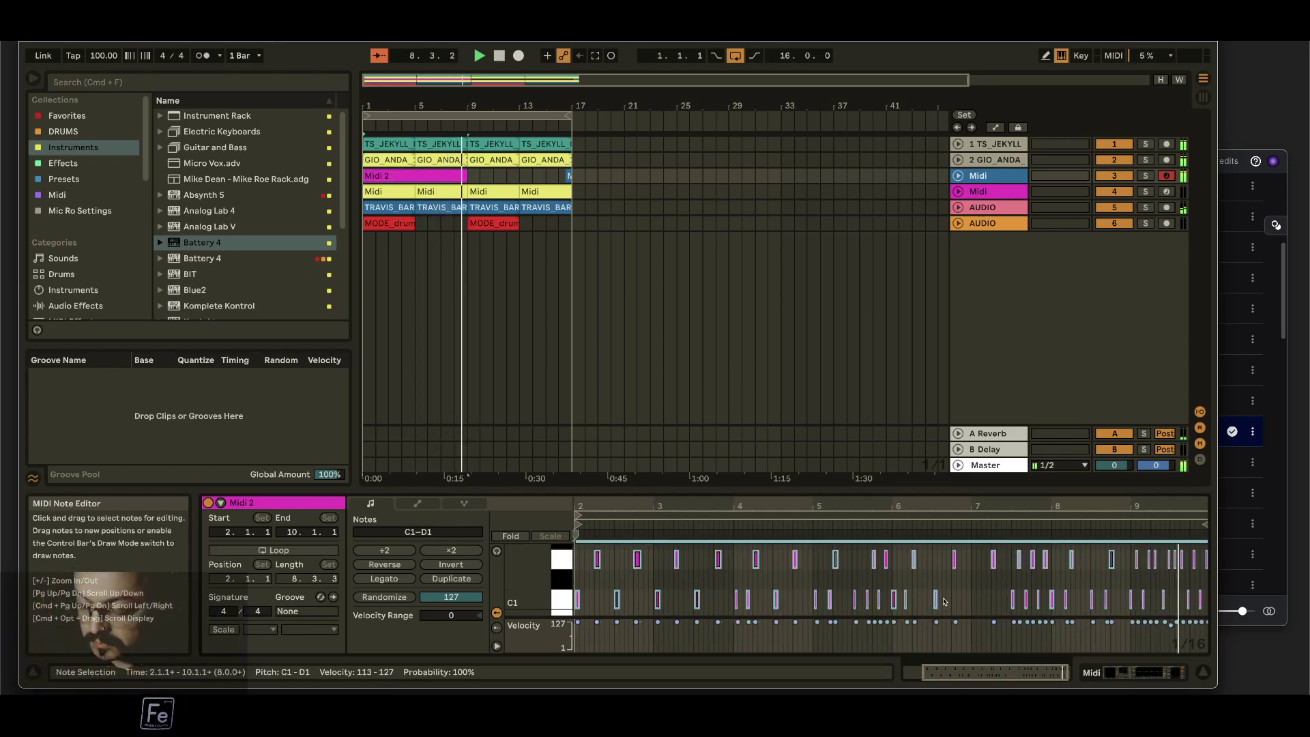
{"action": "left_click", "coordinate": [728, 526]}
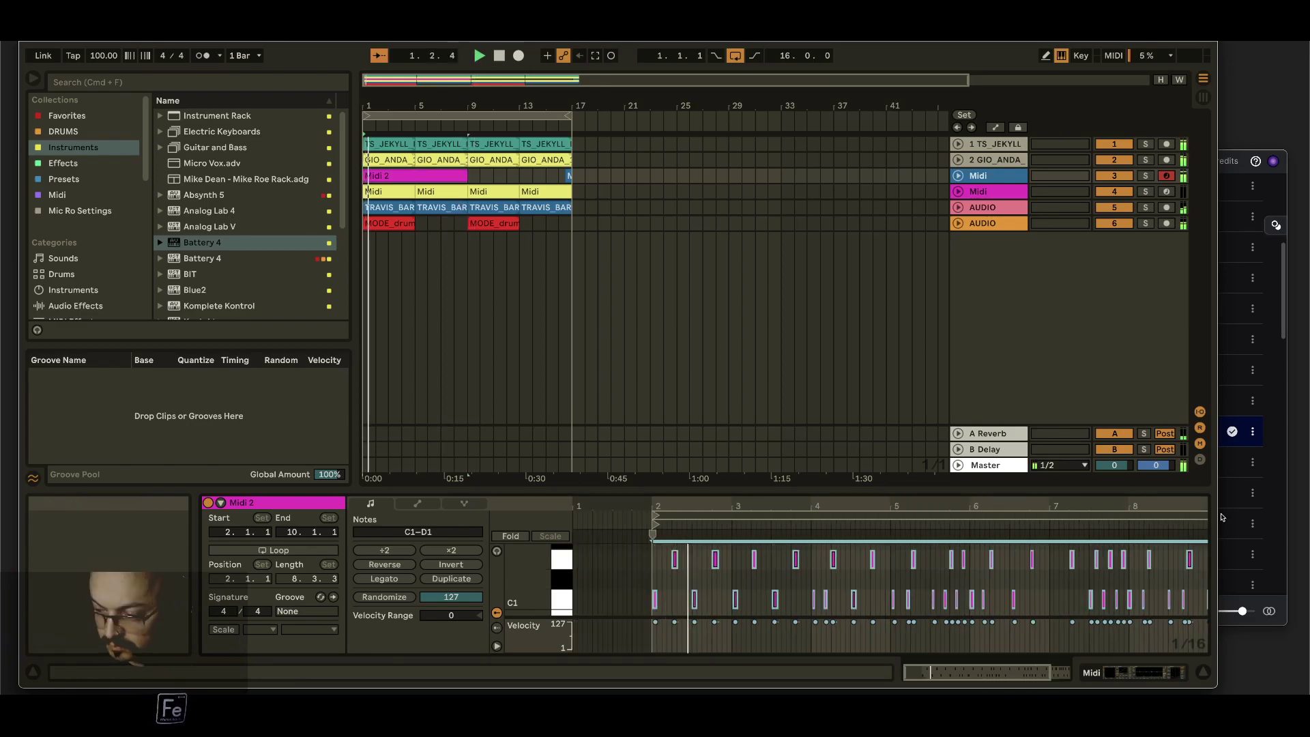
{"action": "double_click", "coordinate": [1171, 507]}
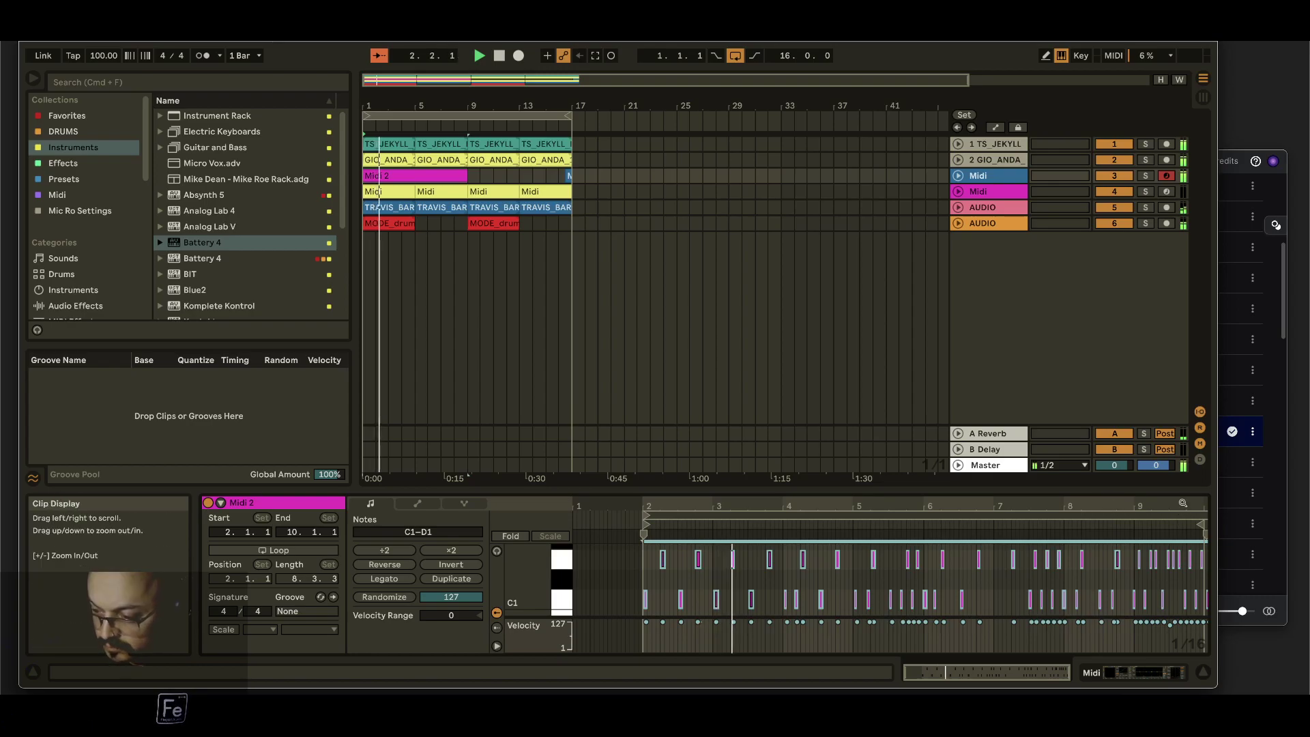
{"action": "left_click_drag", "start_coordinate": [1205, 522], "coordinate": [922, 525]}
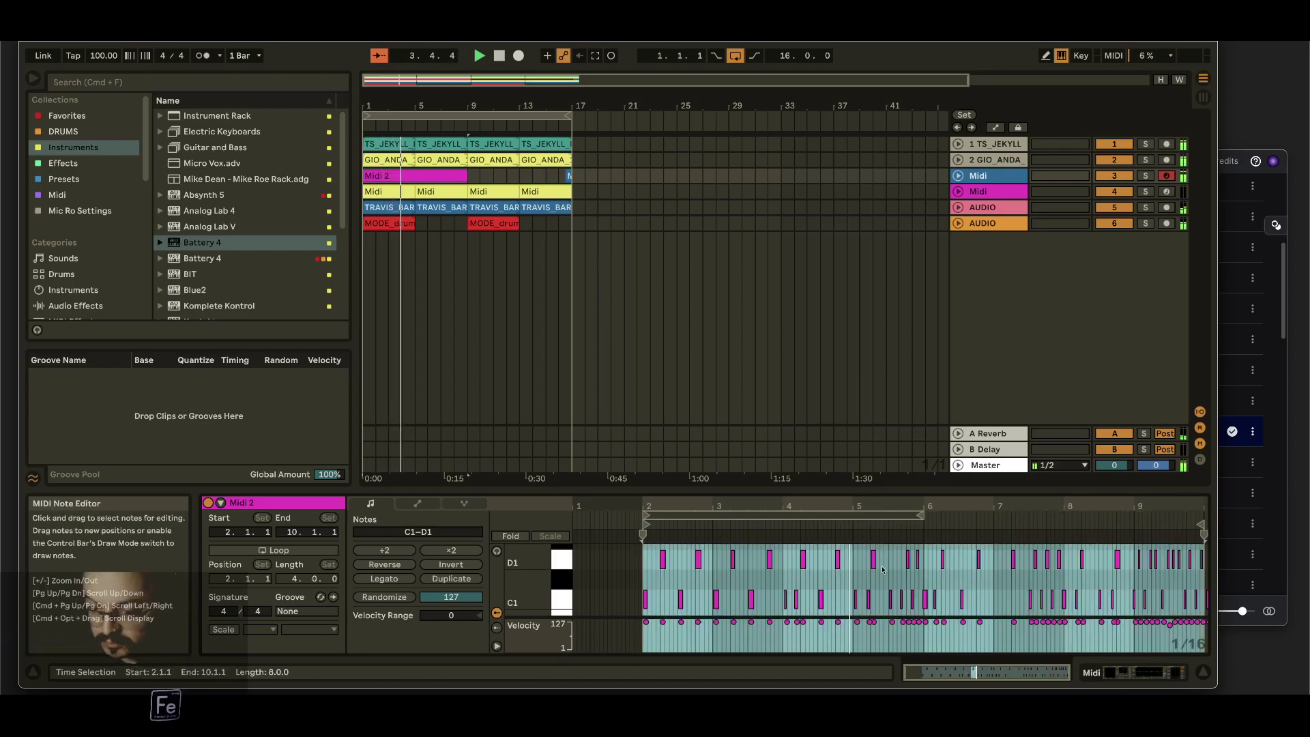
{"action": "left_click", "coordinate": [855, 600]}
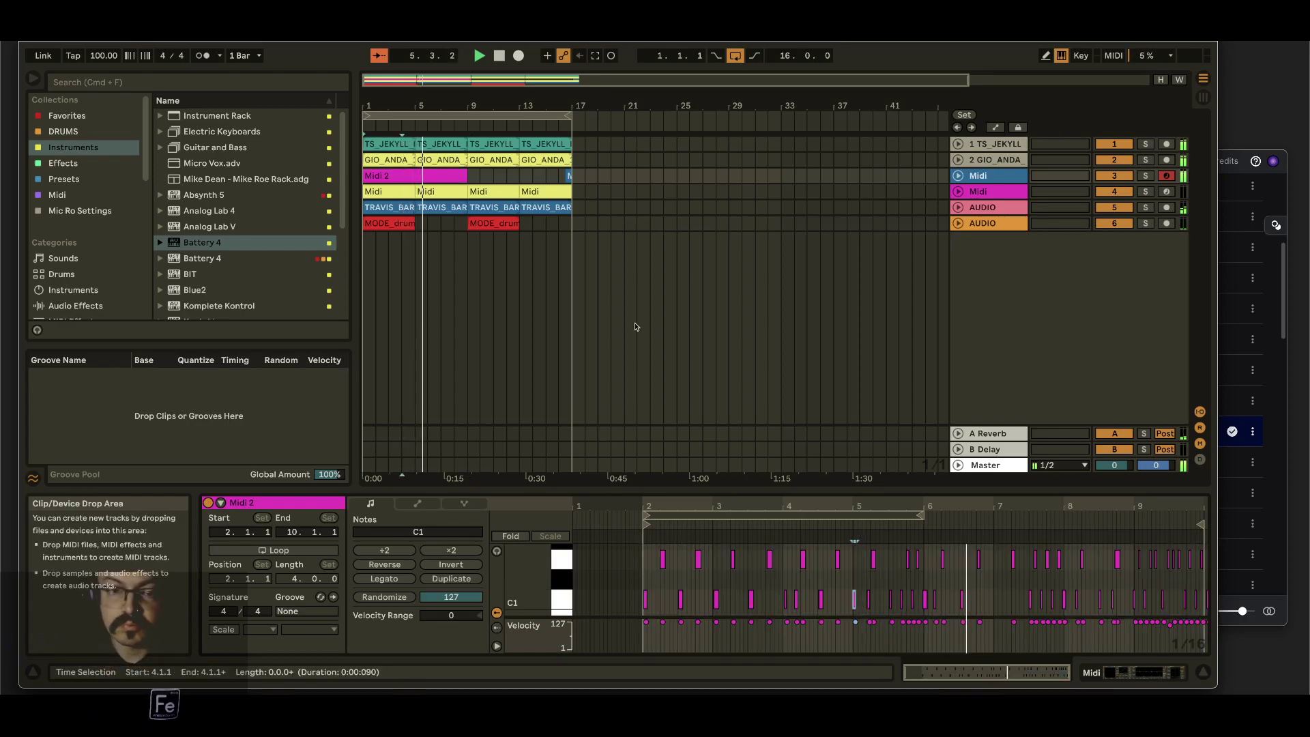
- Stop playback, delete both recorded clips from the blue Midi track, and return the playhead to bar 1
{"action": "key", "text": "space"}
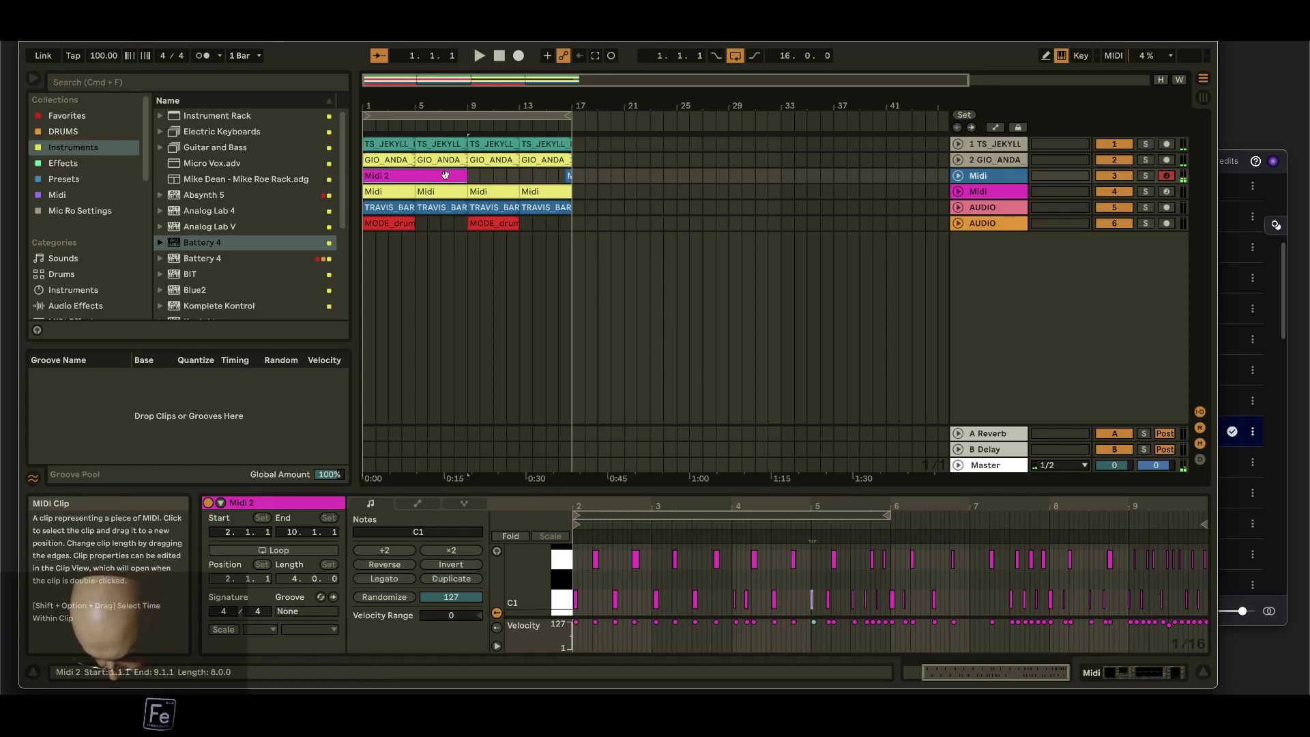
{"action": "key", "text": "Delete"}
{"action": "left_click", "coordinate": [576, 176]}
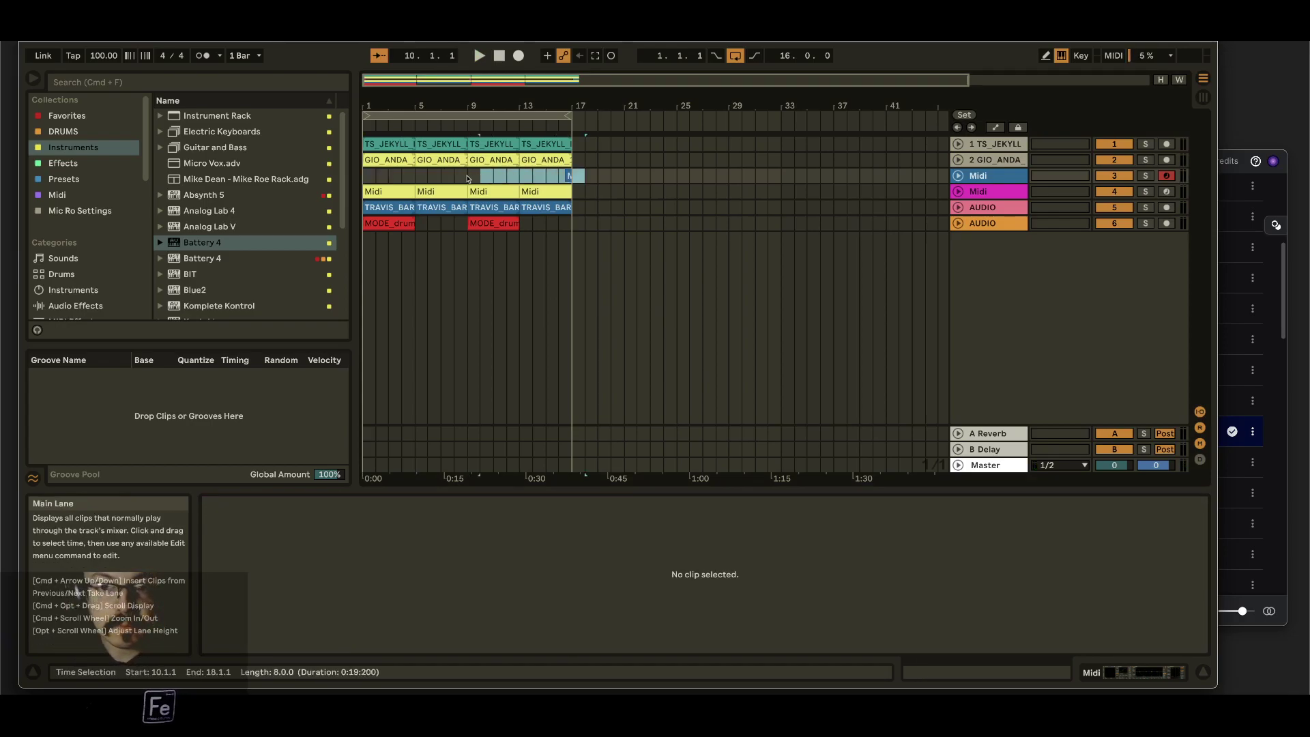
{"action": "key", "text": "Delete"}
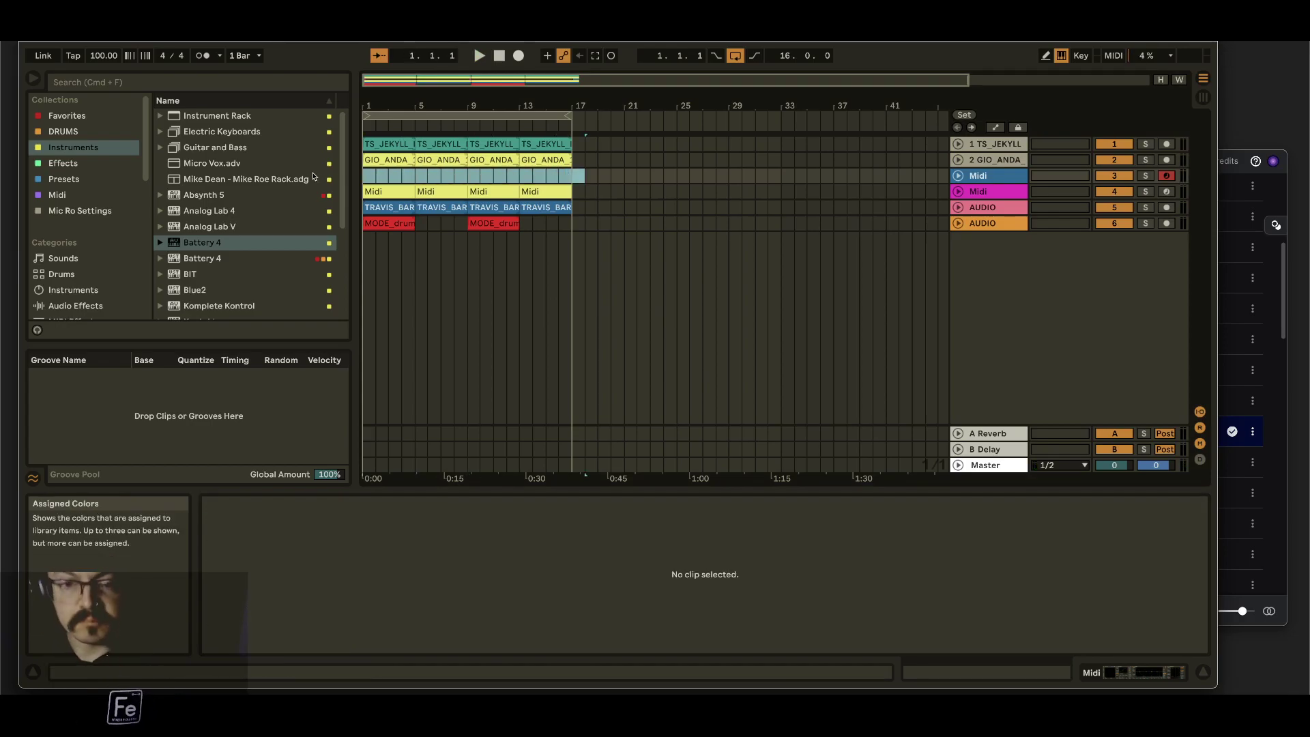
{"action": "left_click", "coordinate": [499, 56]}
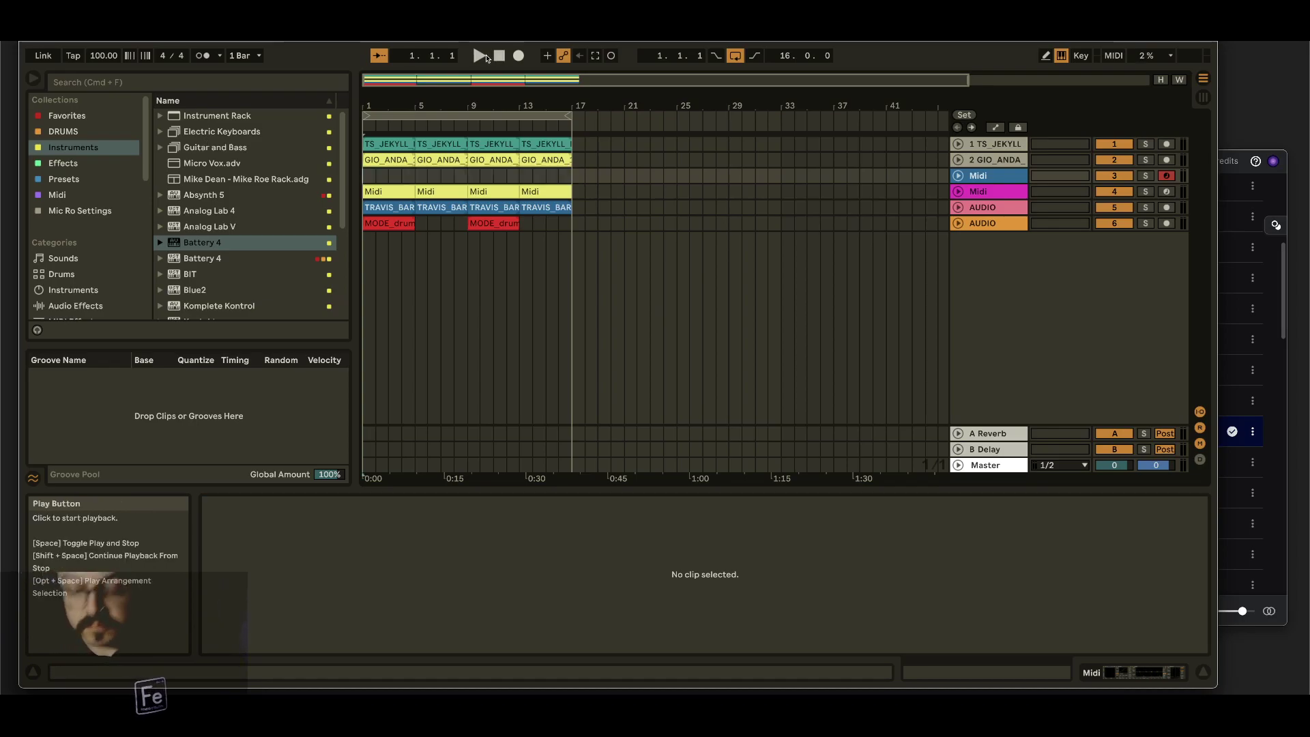